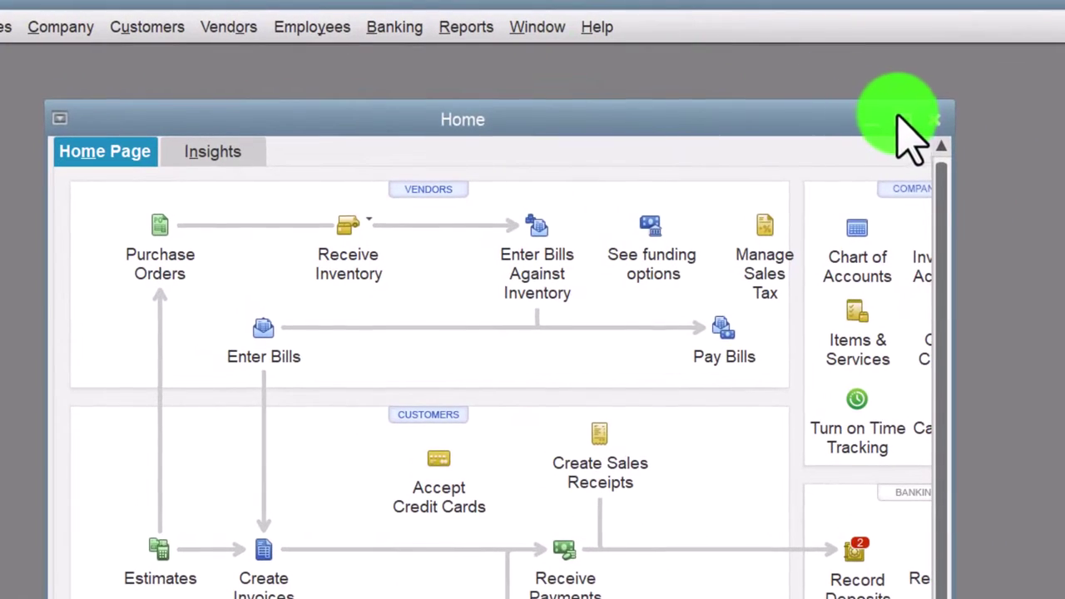
Step: Maximize the Home window and check the view options for the list of open windows
left_click(899, 117)
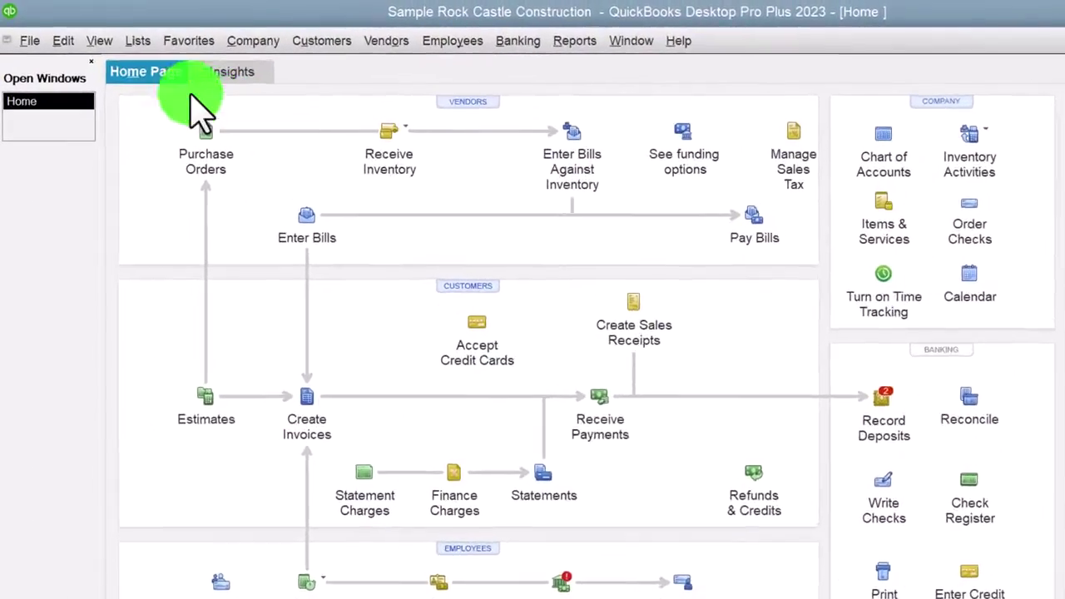
left_click(99, 40)
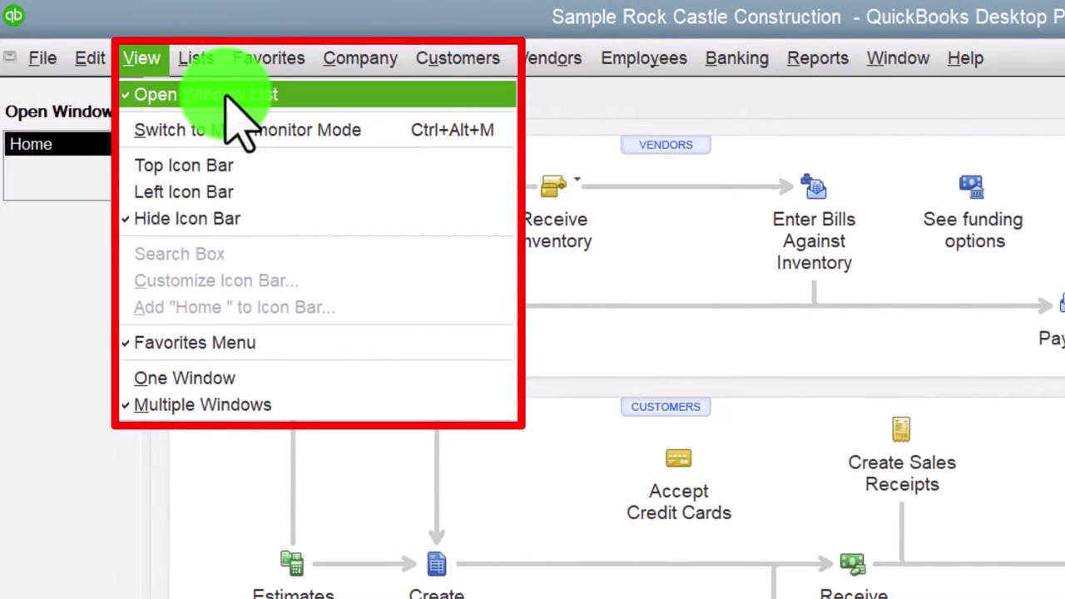
left_click(36, 281)
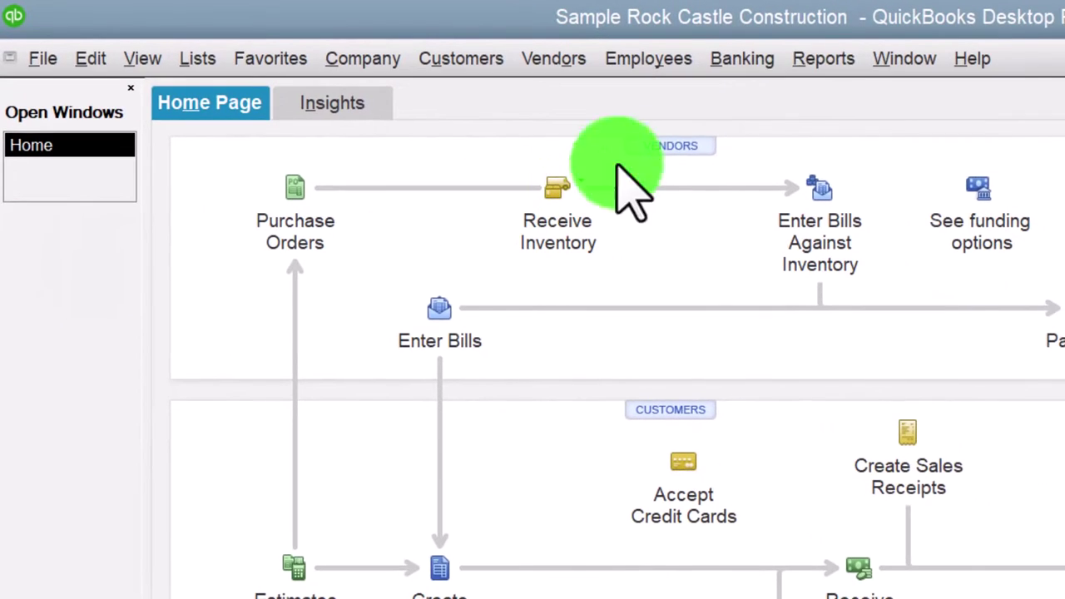
Step: Open the standard Profit & Loss report and set its date range from 01/01/2024 to 12/31/2024
left_click(820, 61)
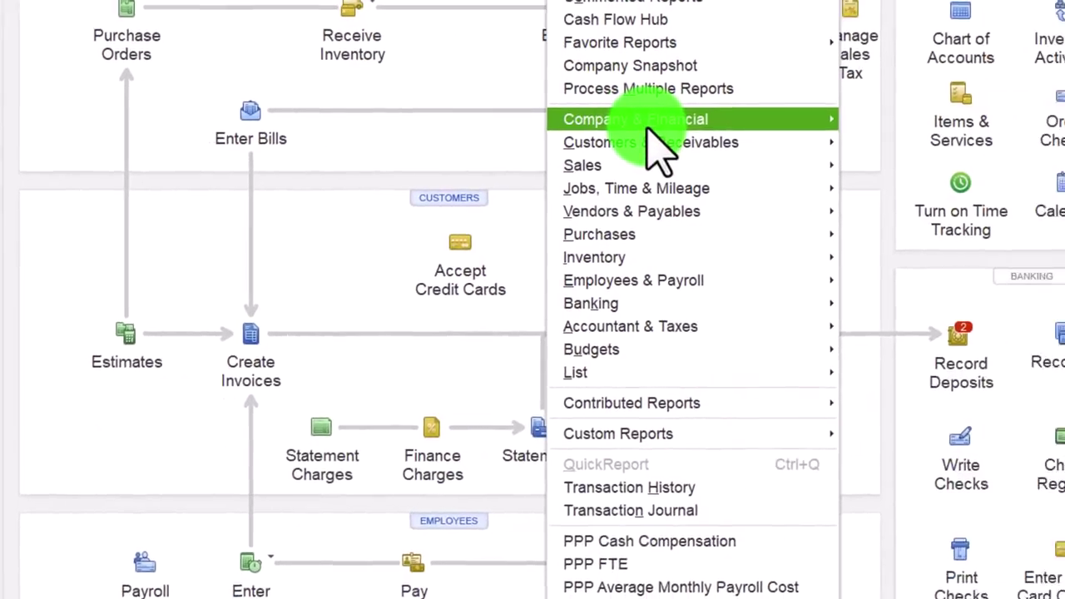
mouse_move(932, 323)
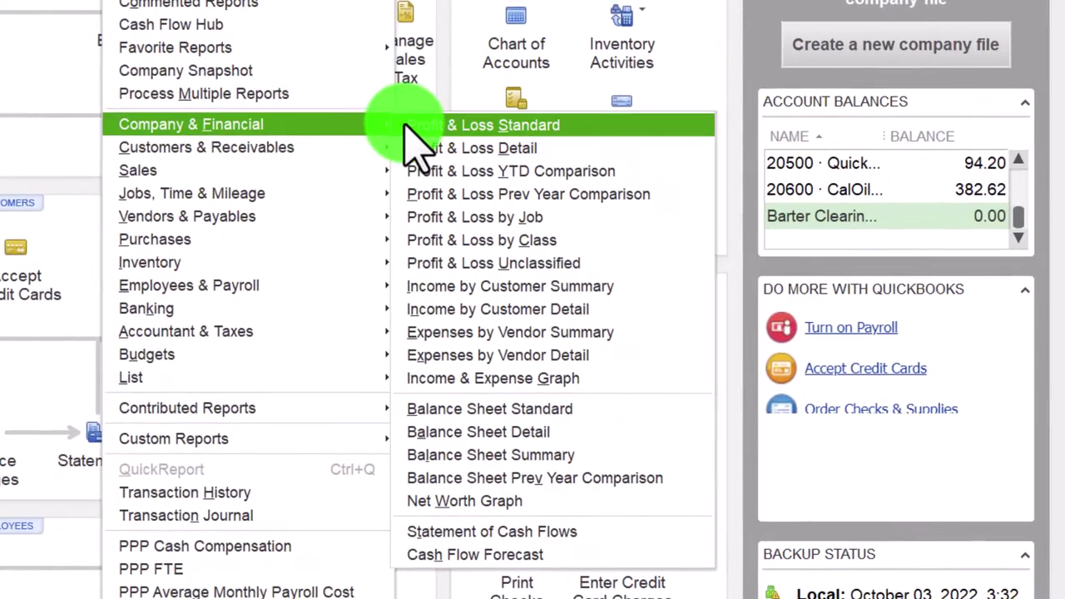
left_click(406, 129)
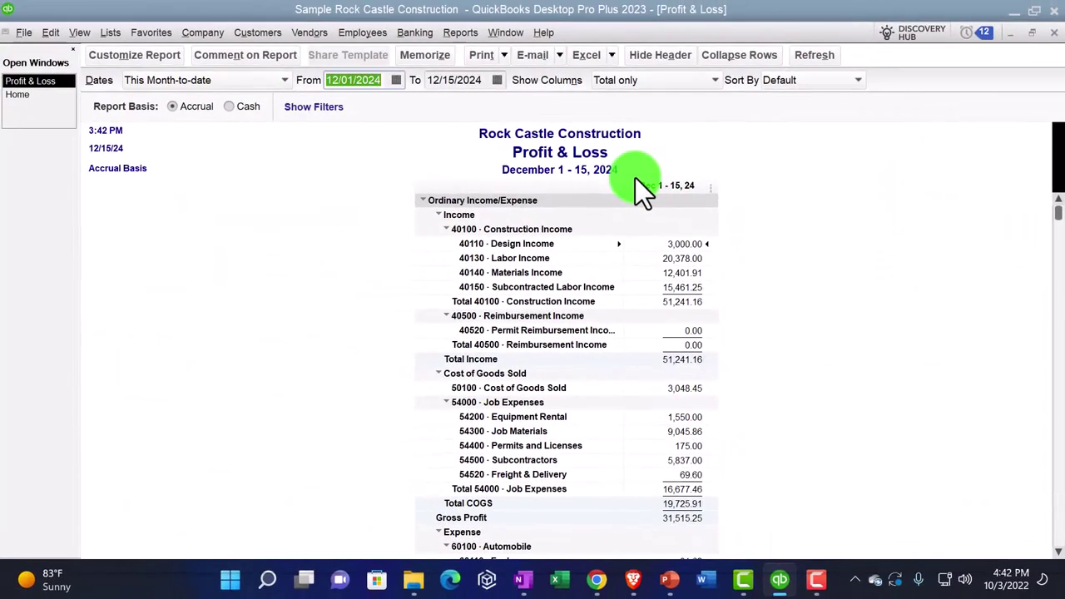
type("010121")
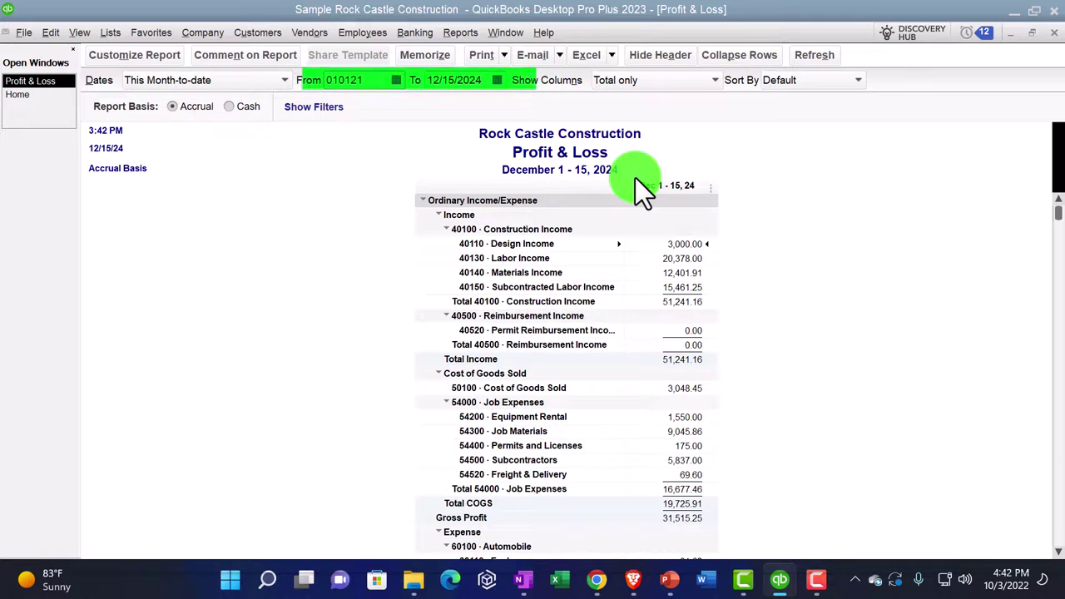
key("Tab")
type("123124")
key("Tab")
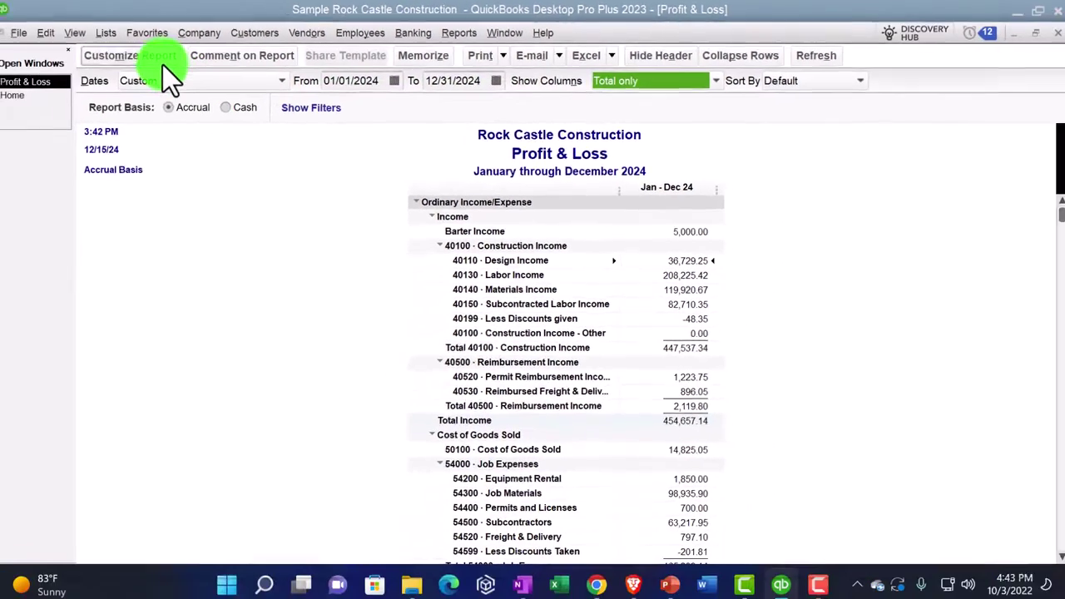
Step: Customize the Profit & Loss report fonts, setting the column labels and related report text to size 12
left_click(165, 61)
left_click(709, 89)
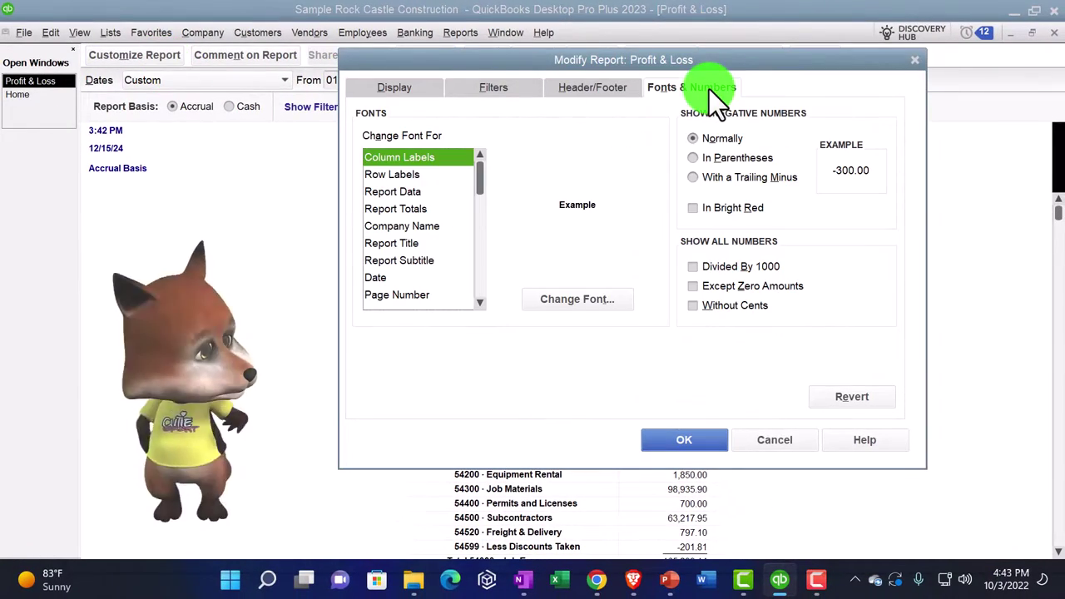
left_click(599, 298)
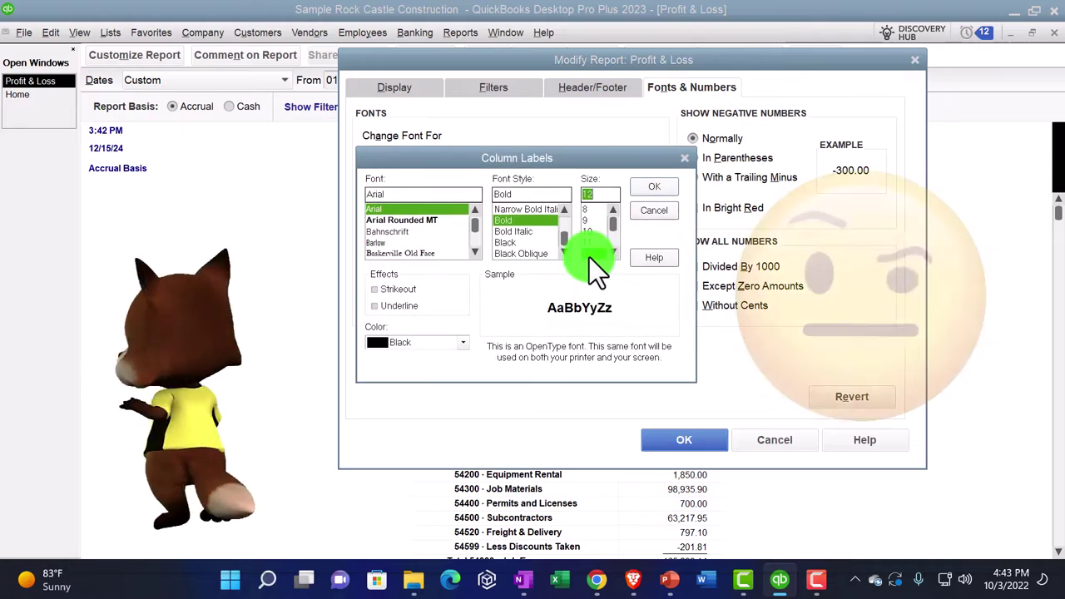
left_click(653, 188)
left_click(481, 178)
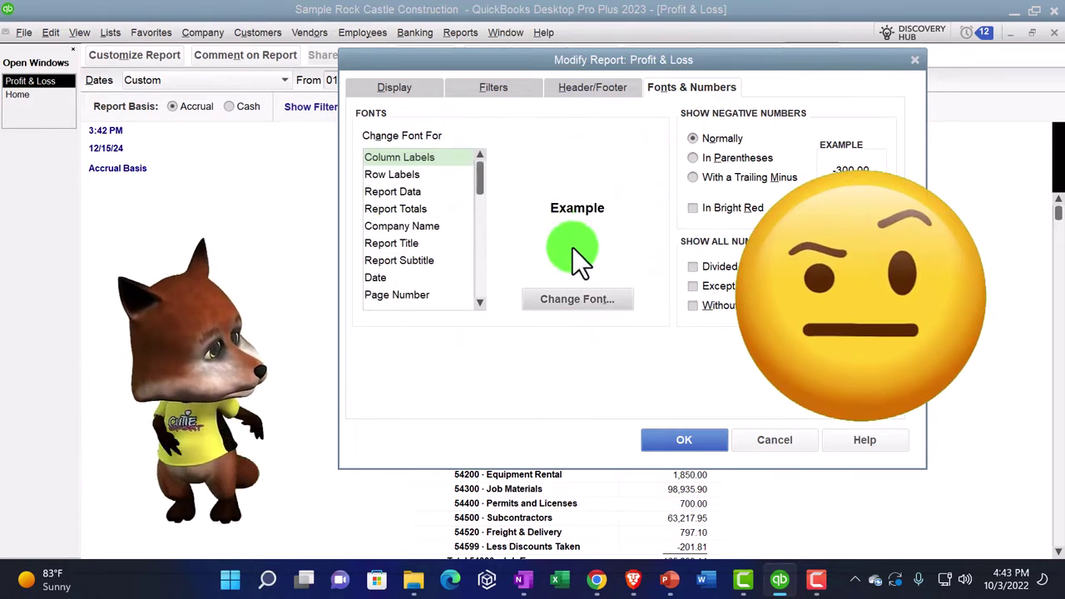
left_click(655, 437)
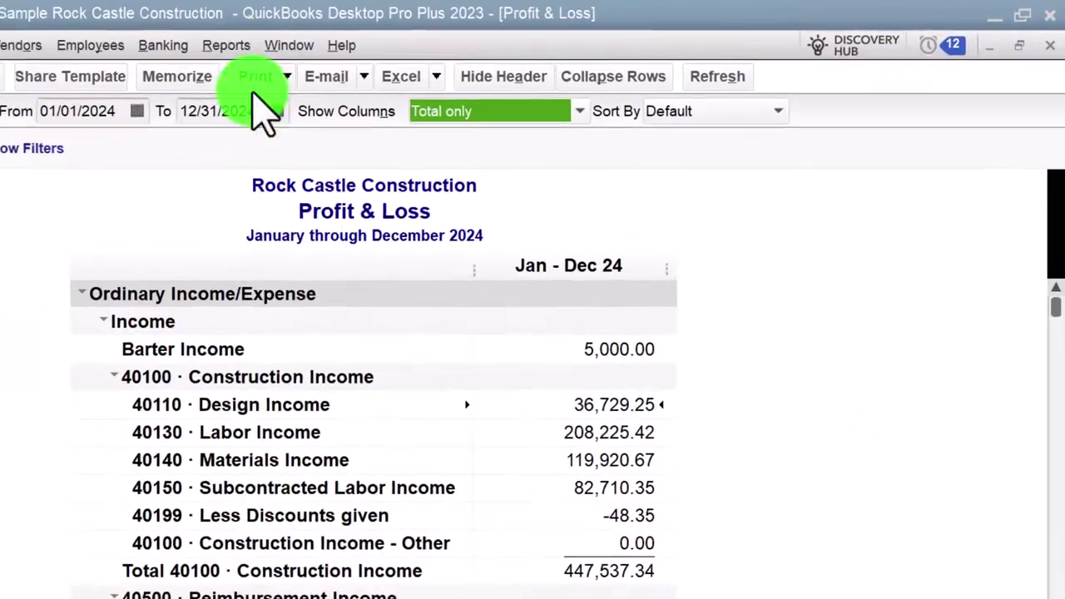
Step: Open the standard Balance Sheet report and set its as-of date to 12/31/2024
left_click(221, 45)
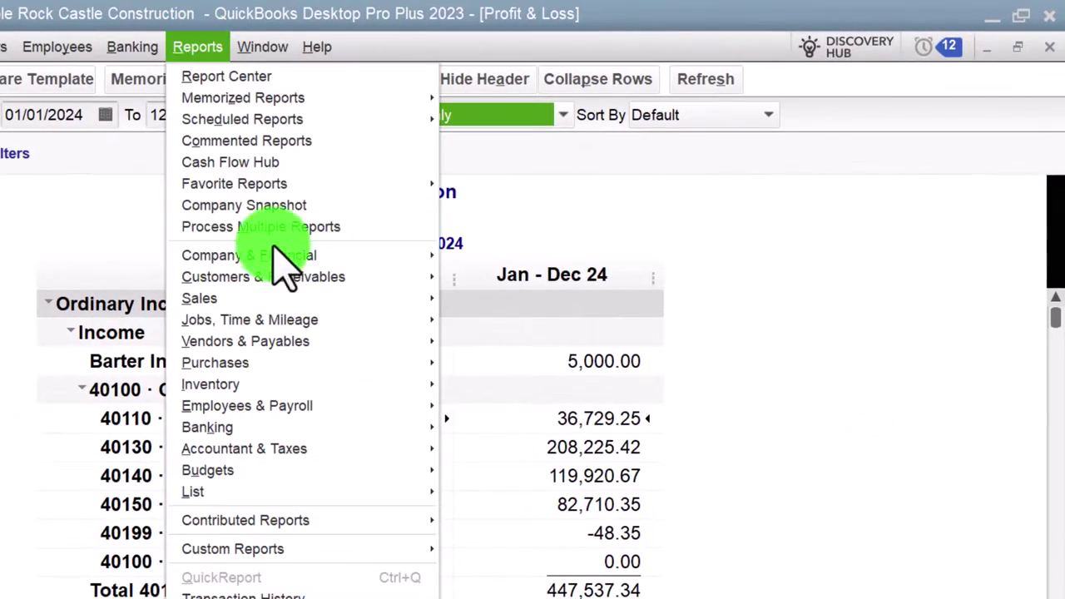
mouse_move(266, 254)
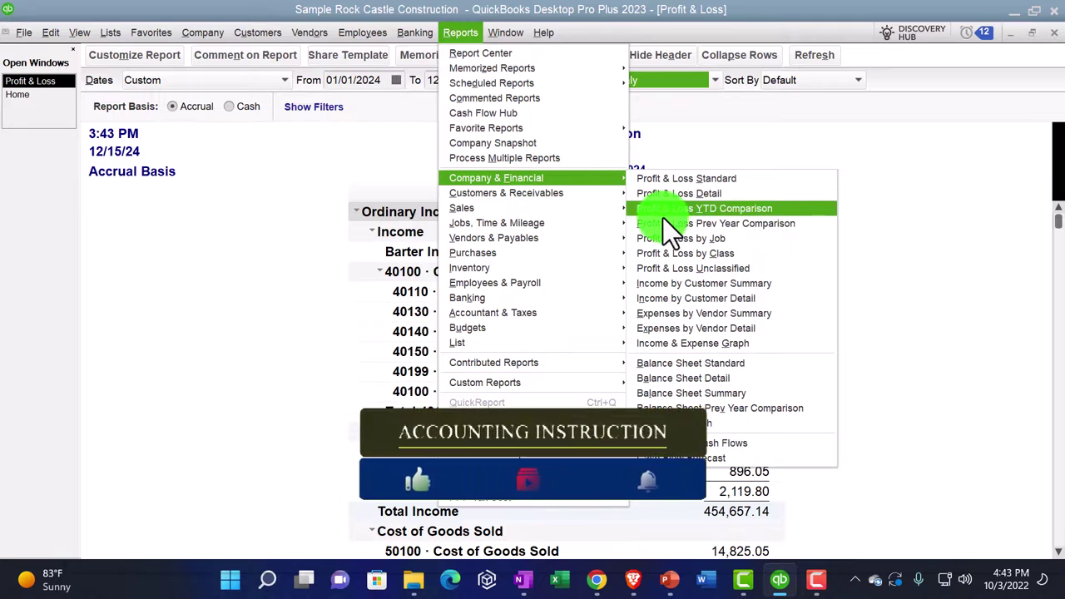
left_click(728, 365)
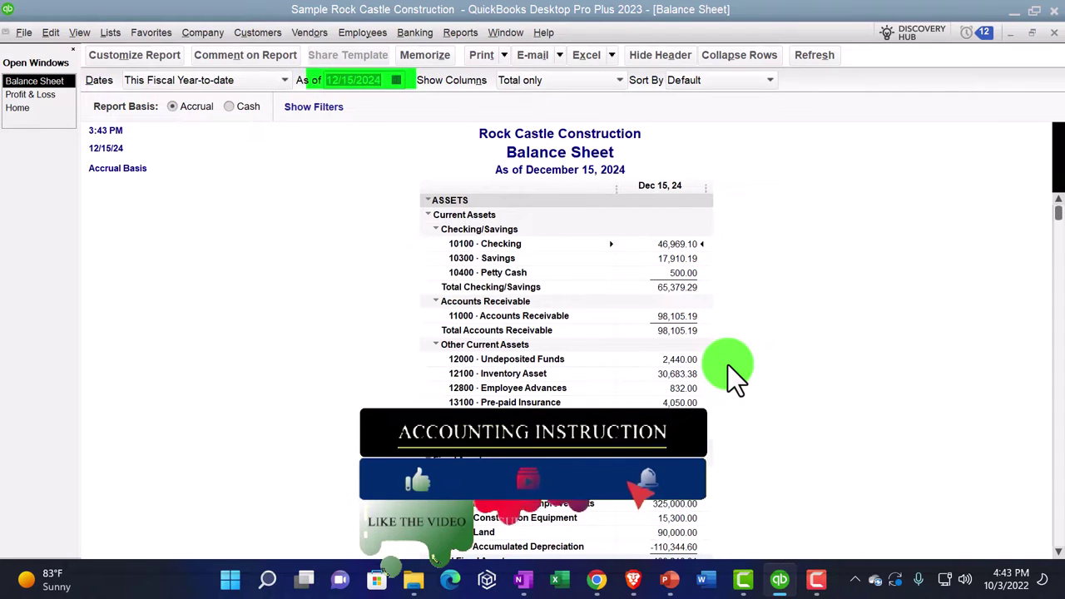
type("1231")
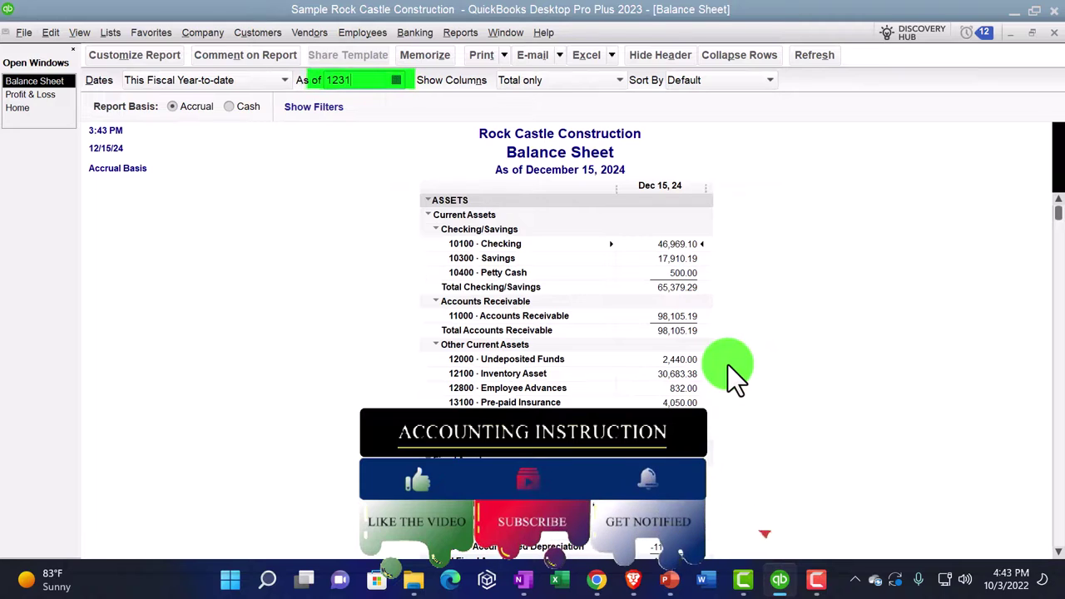
key("Tab")
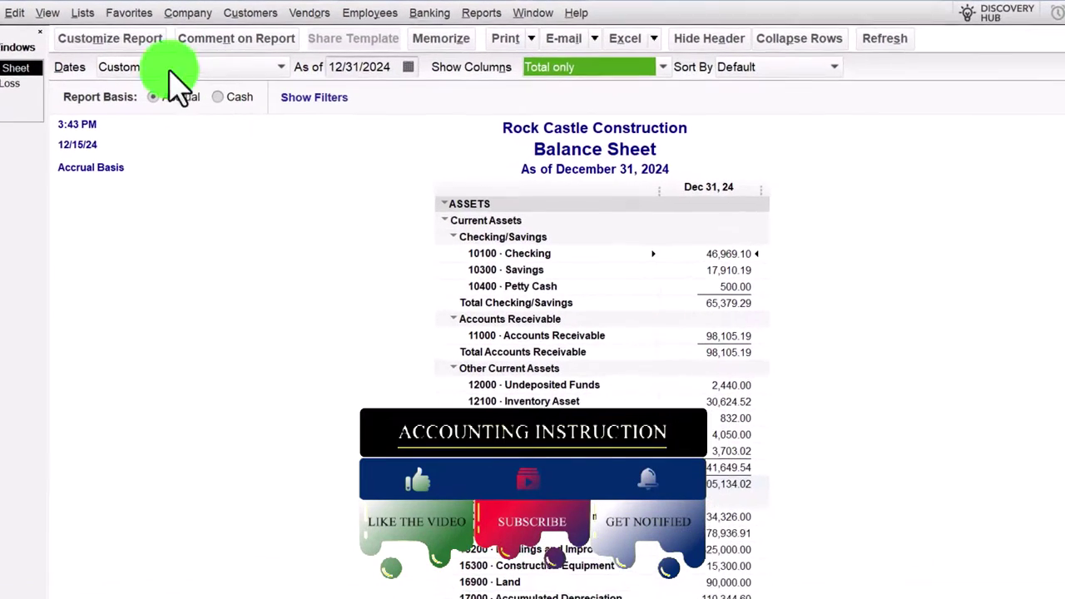
Step: Customize the Balance Sheet fonts, setting the column labels and related report text to size 12
left_click(147, 41)
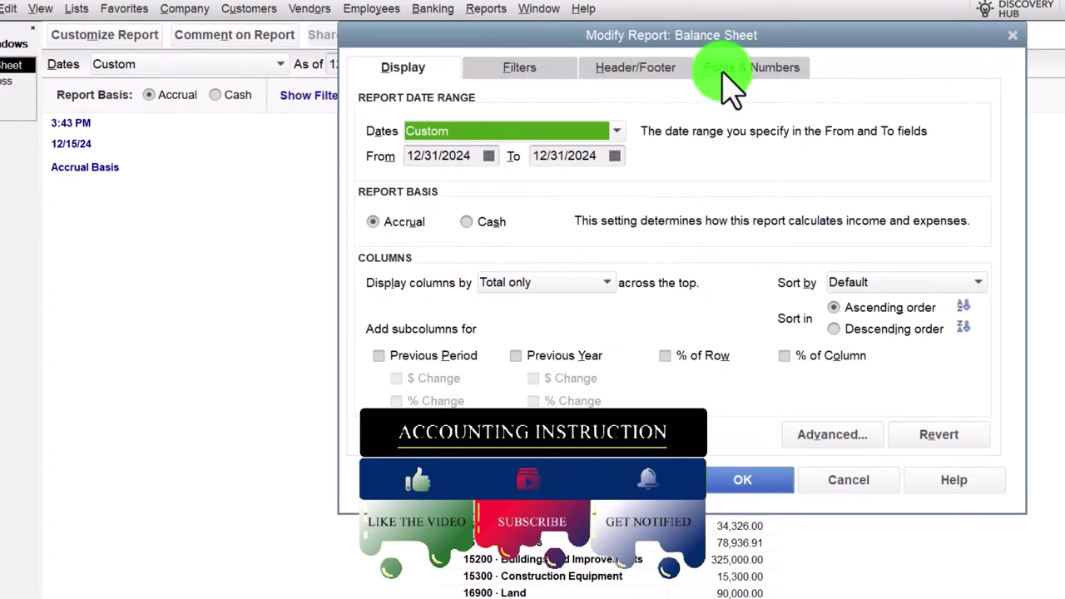
left_click(728, 75)
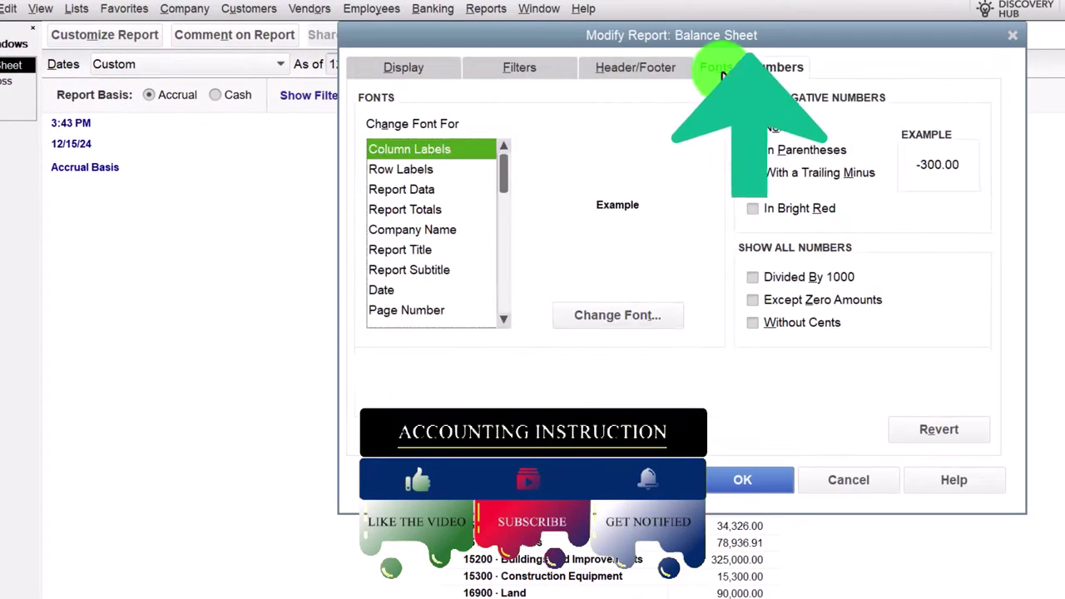
left_click(668, 316)
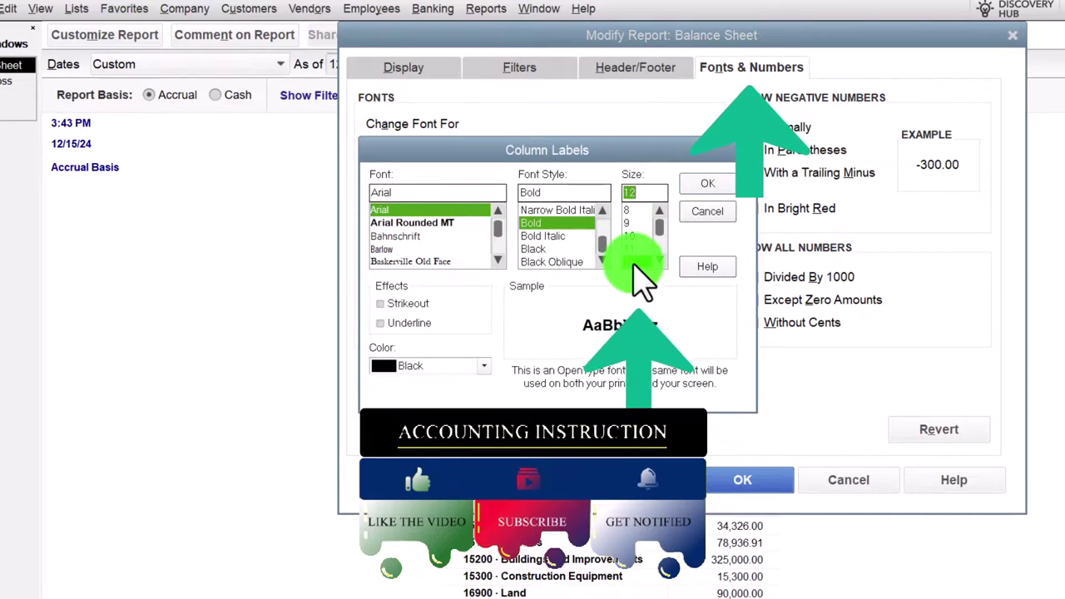
left_click(703, 184)
left_click(509, 181)
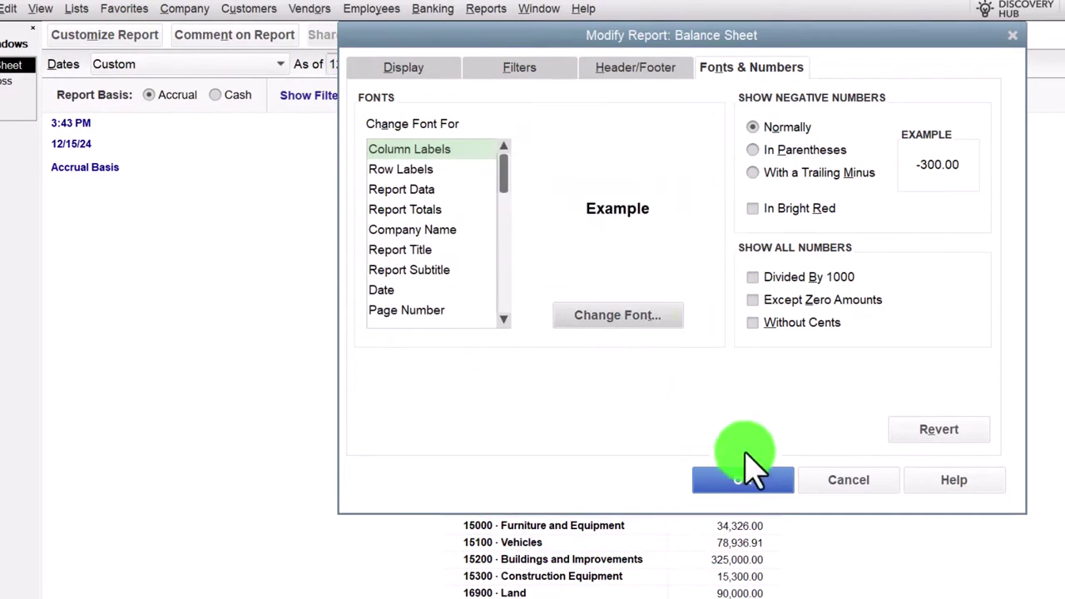
left_click(749, 483)
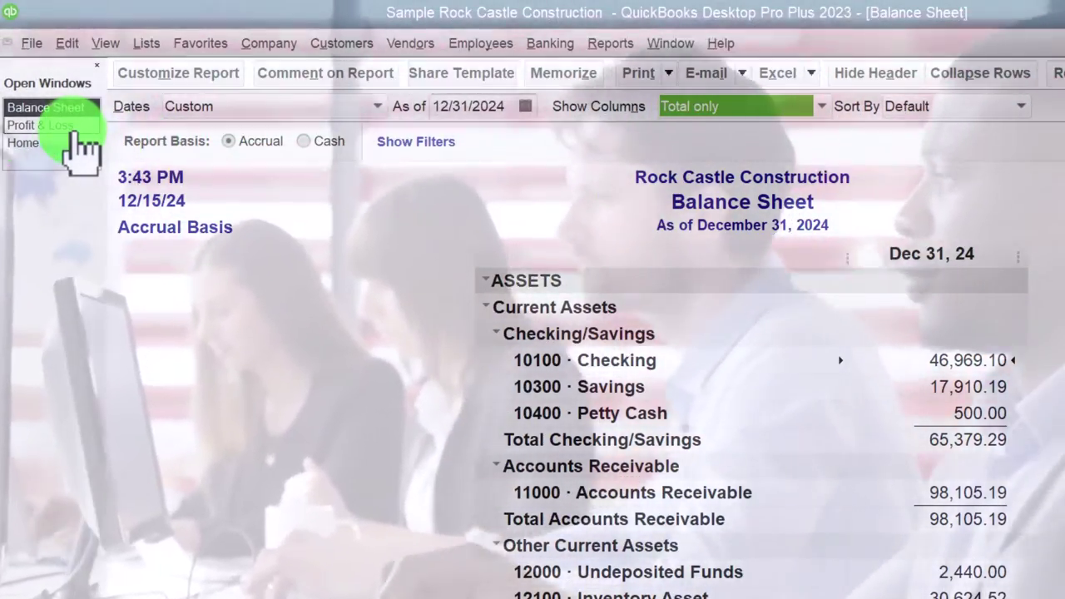
Step: Return to the Profit & Loss report, view the transaction detail behind 40110 Design Income, and close that detail report
left_click(67, 125)
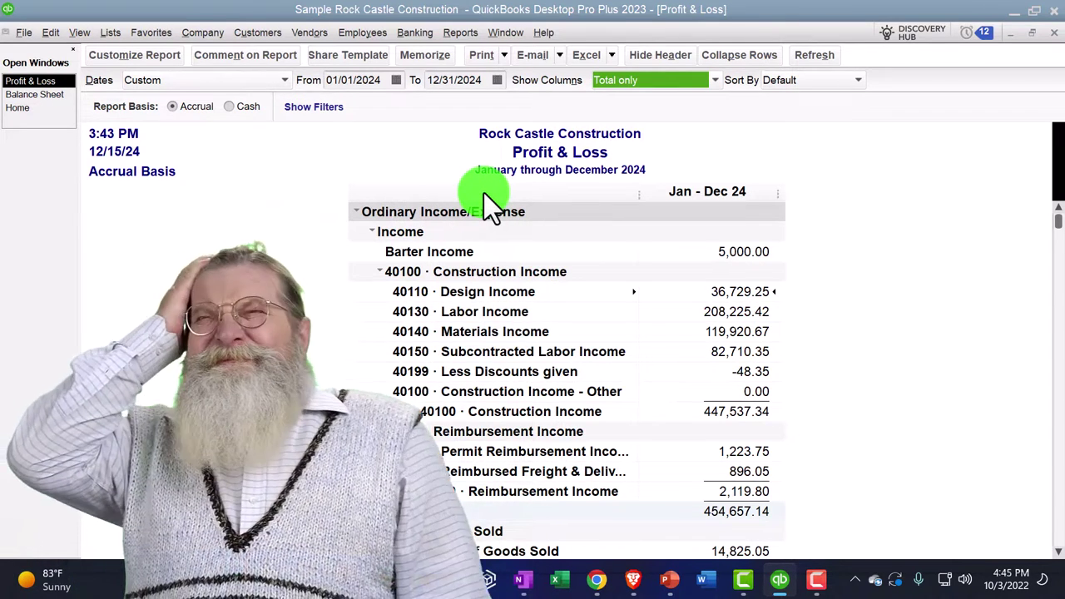
double_click(725, 288)
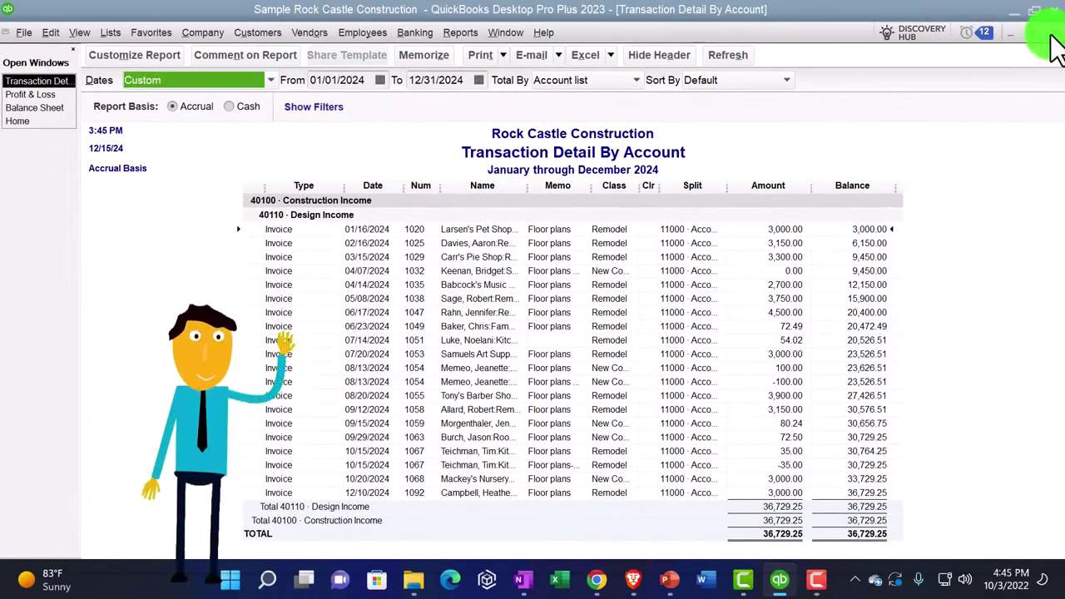
left_click(1051, 41)
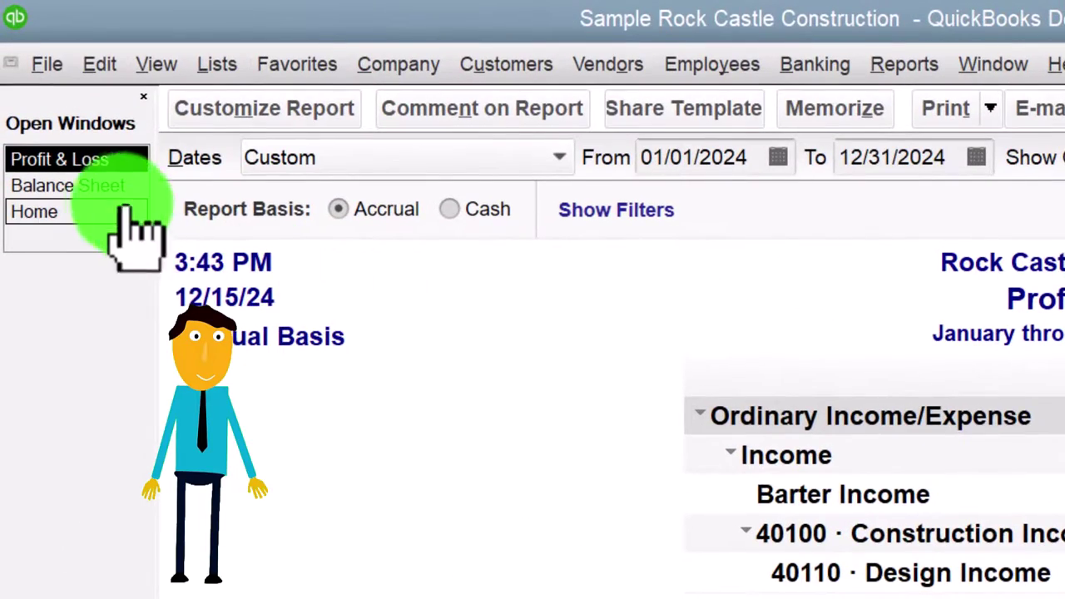
Step: Switch between the open Home and Profit & Loss windows, ending on the Balance Sheet
left_click(125, 208)
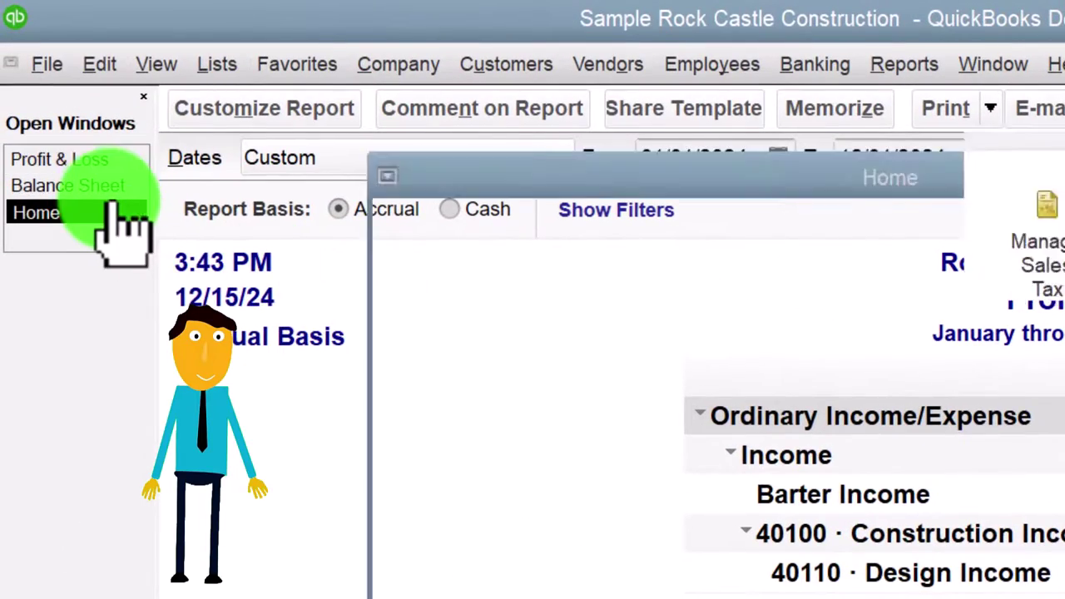
left_click(91, 185)
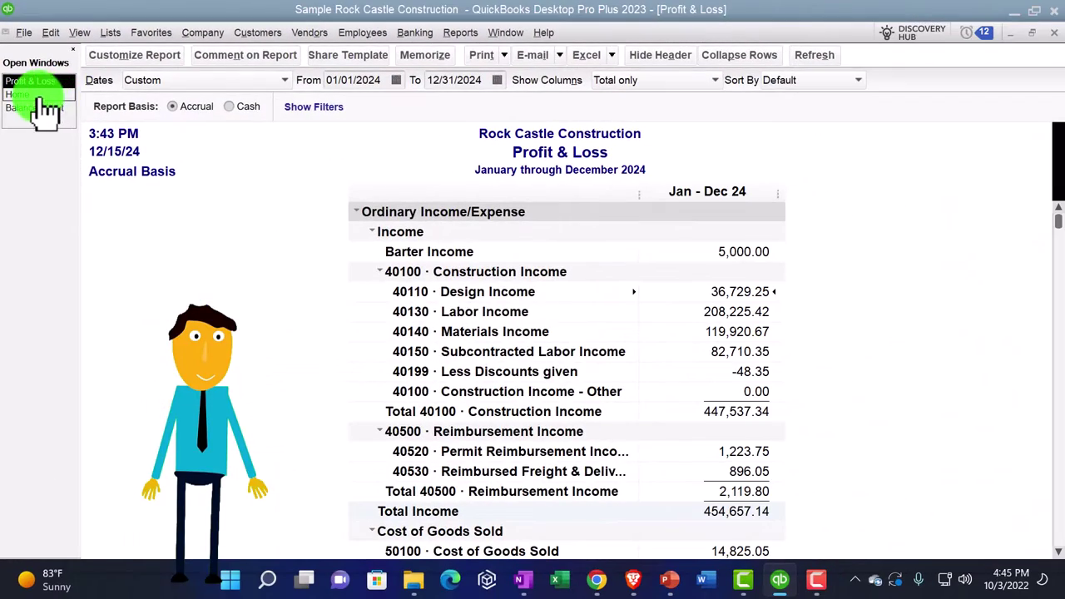
left_click(37, 109)
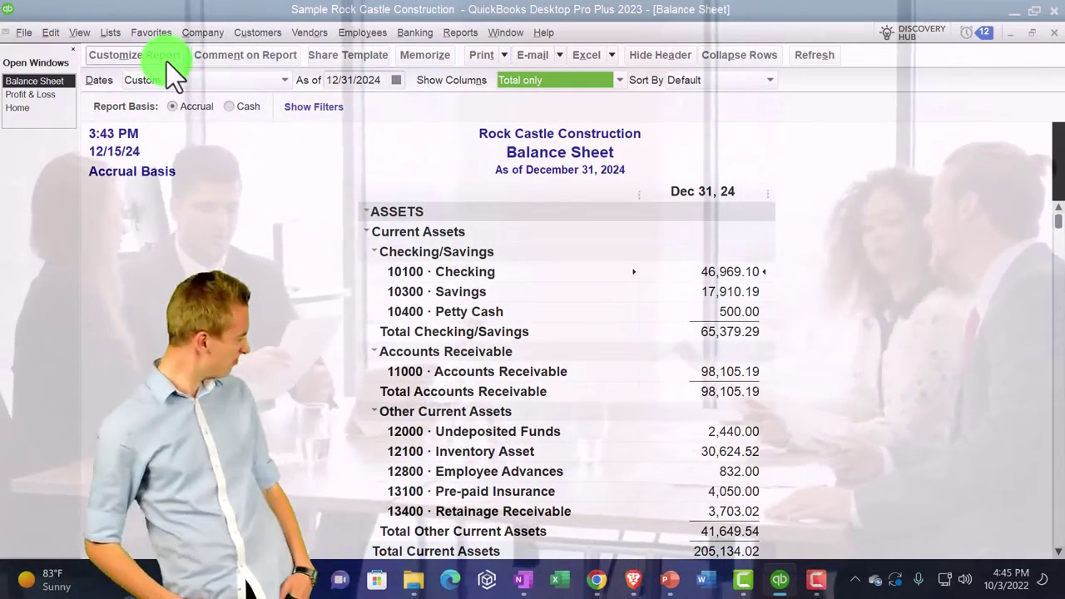
Step: Examine the Balance Sheet's display customization options and close them without making changes
left_click(166, 62)
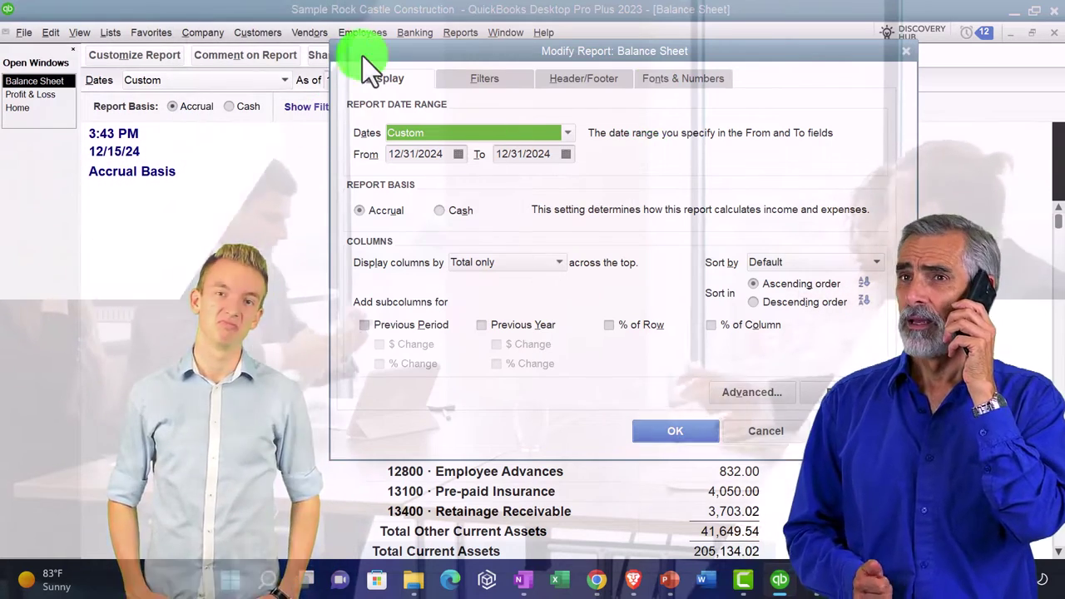
left_click_drag(362, 56, 317, 172)
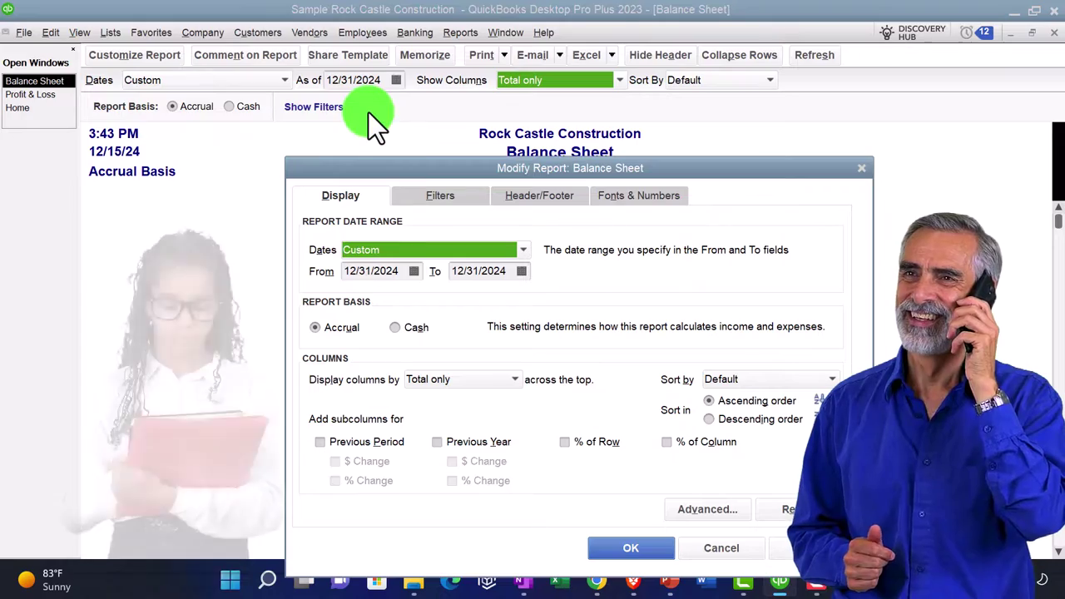
key("Escape")
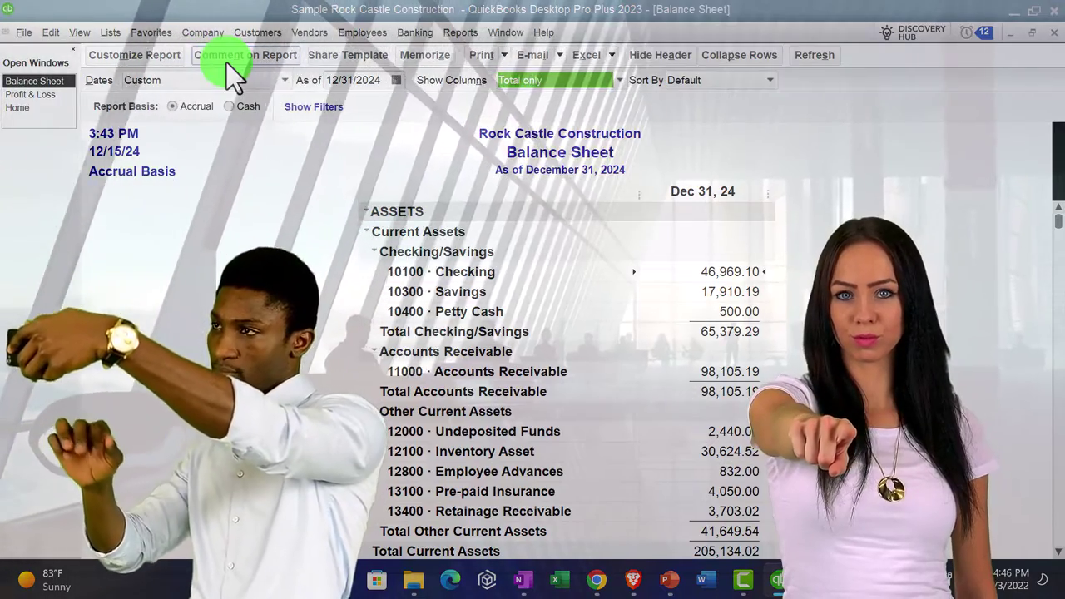
Step: Start commenting on the Balance Sheet and save the comment "Note 1" on the 10300 Savings balance
left_click(227, 60)
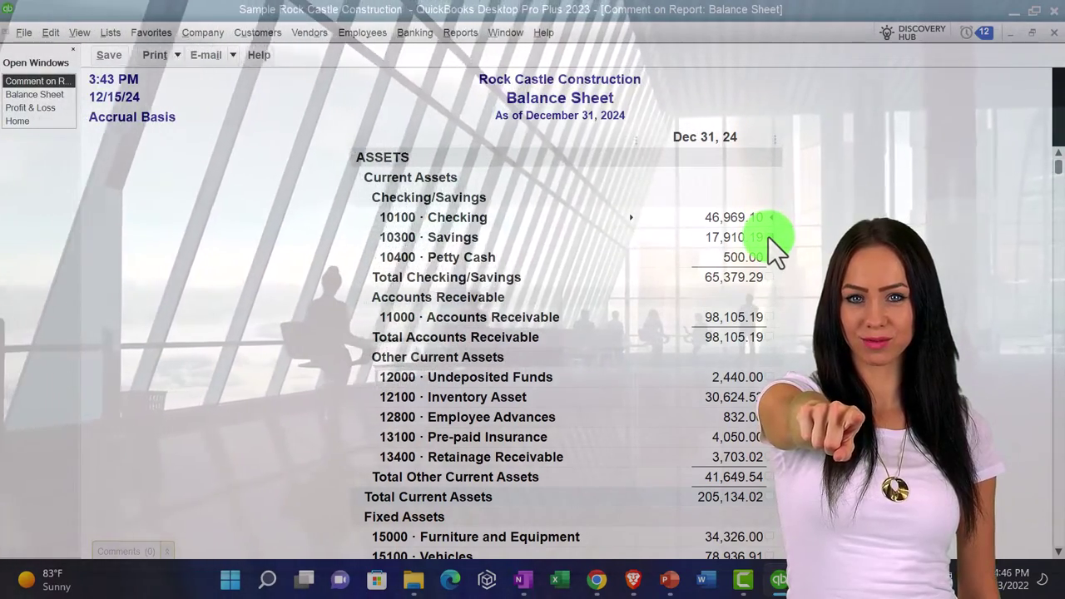
left_click(768, 237)
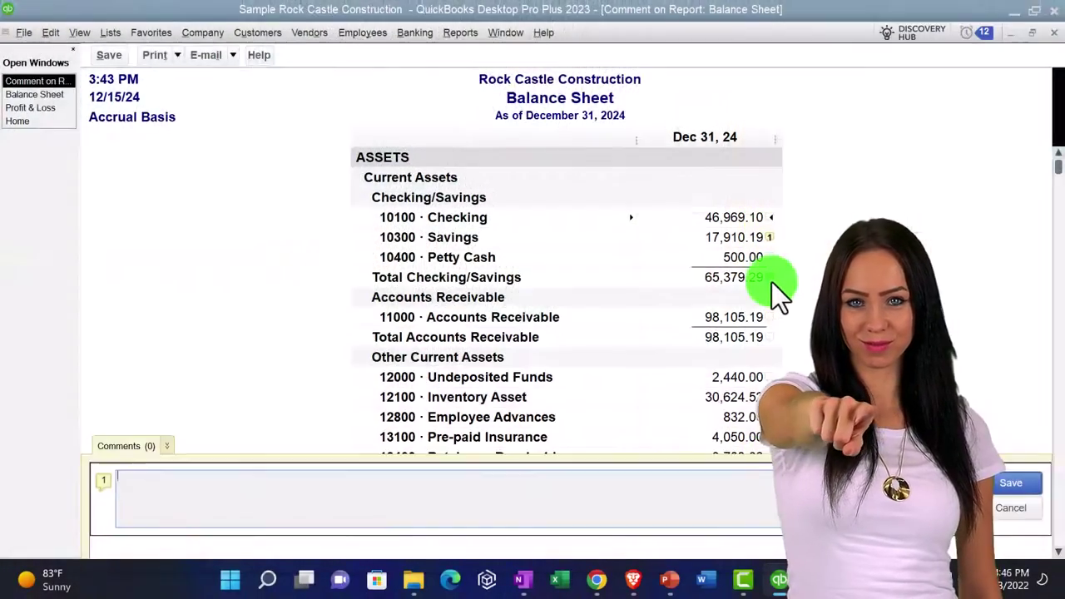
type("No")
type("te")
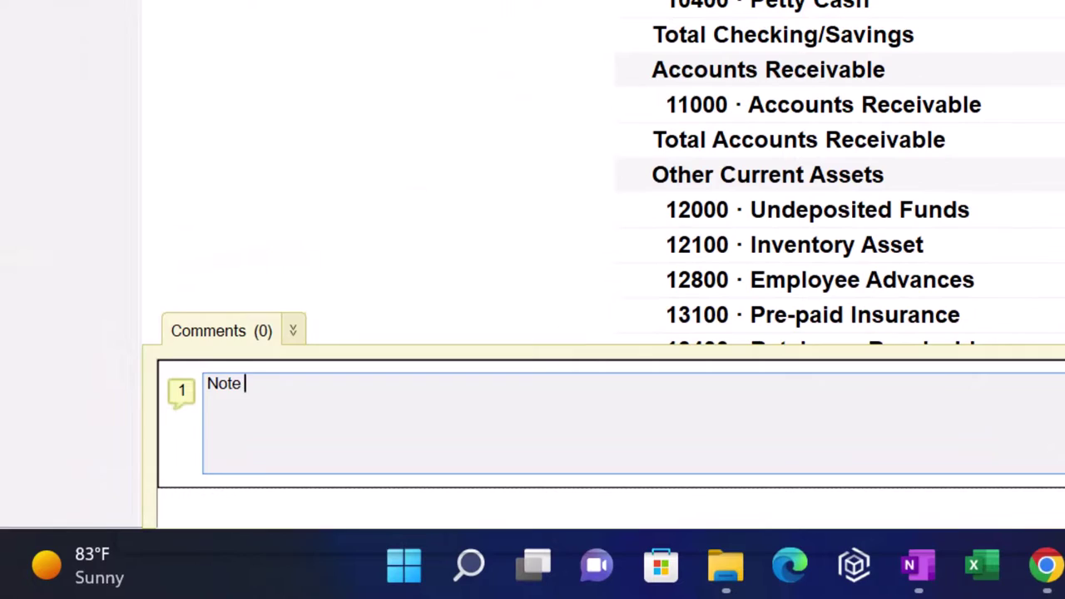
type(" 1")
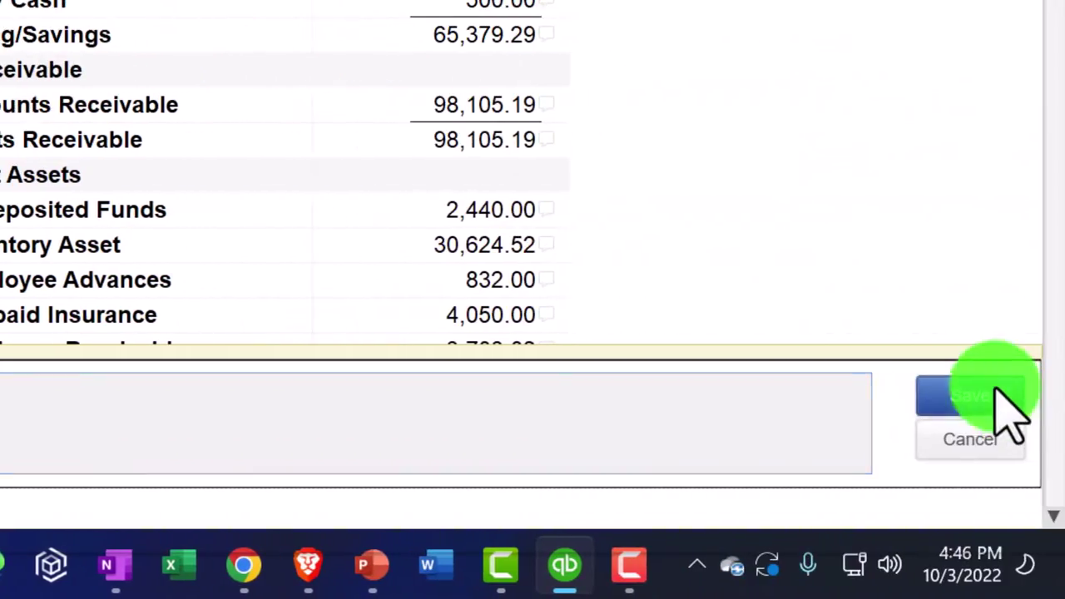
left_click(1064, 392)
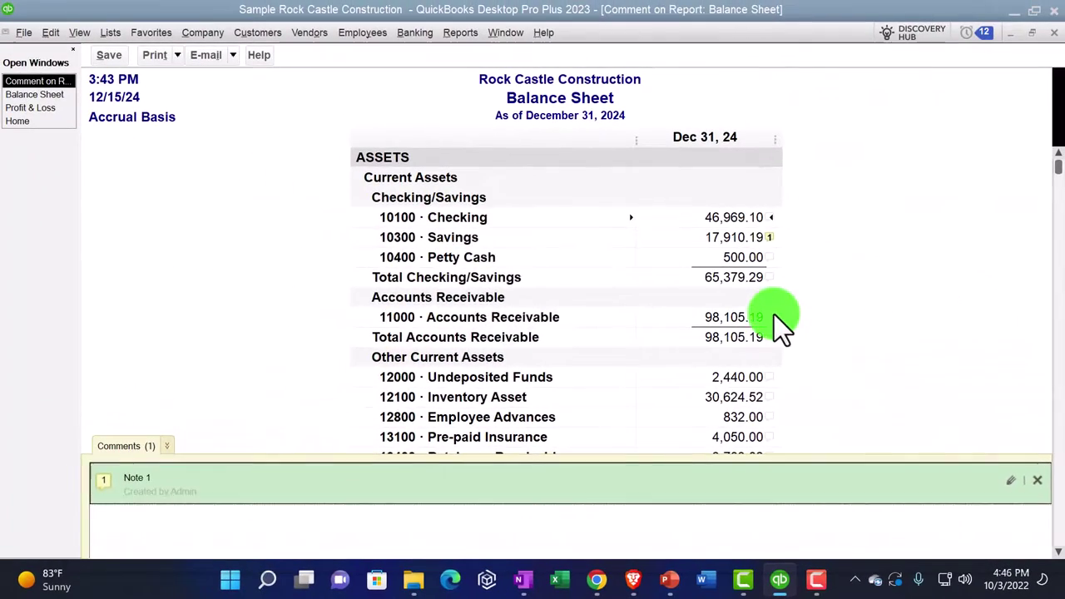
Step: Add and save the comment "This is wrong" on the 11000 Accounts Receivable balance
left_click(550, 106)
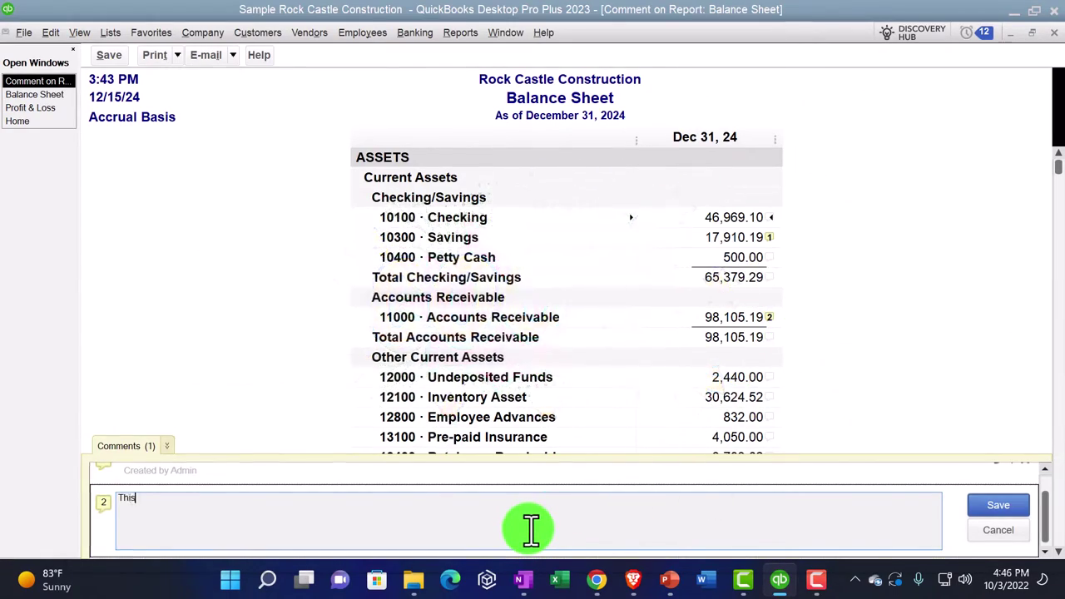
type("is wrong")
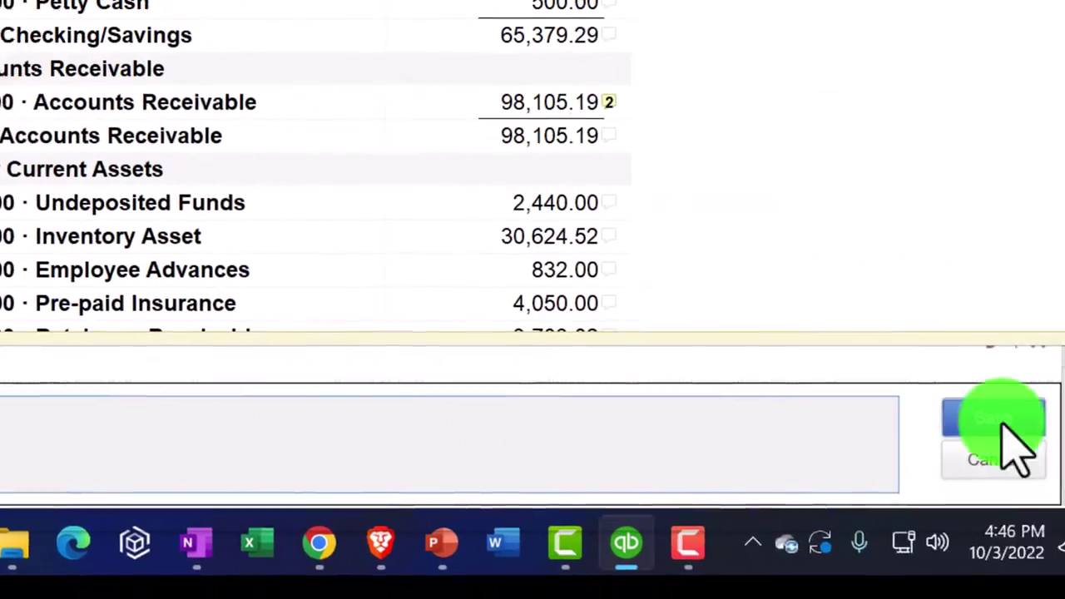
left_click(1064, 432)
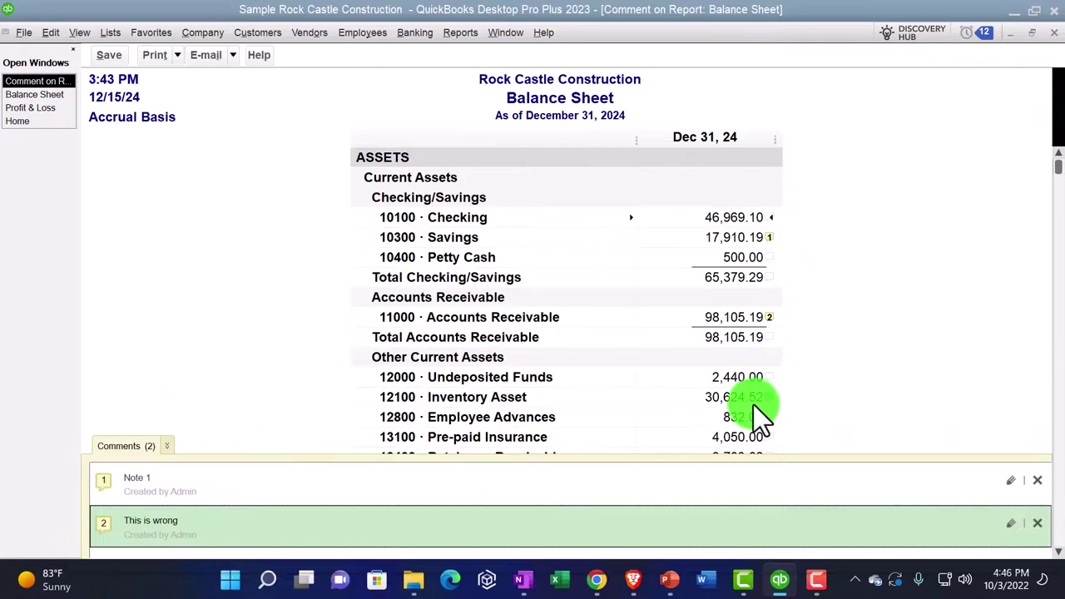
Step: Save the commented Balance Sheet under the name Comments and close the commenting window
left_click(119, 60)
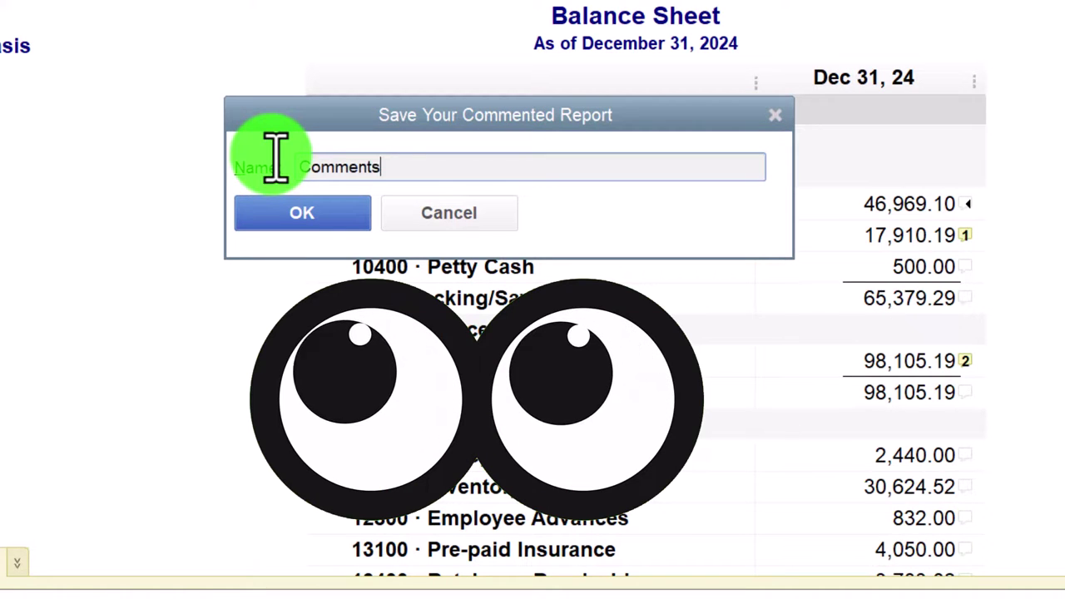
left_click(349, 213)
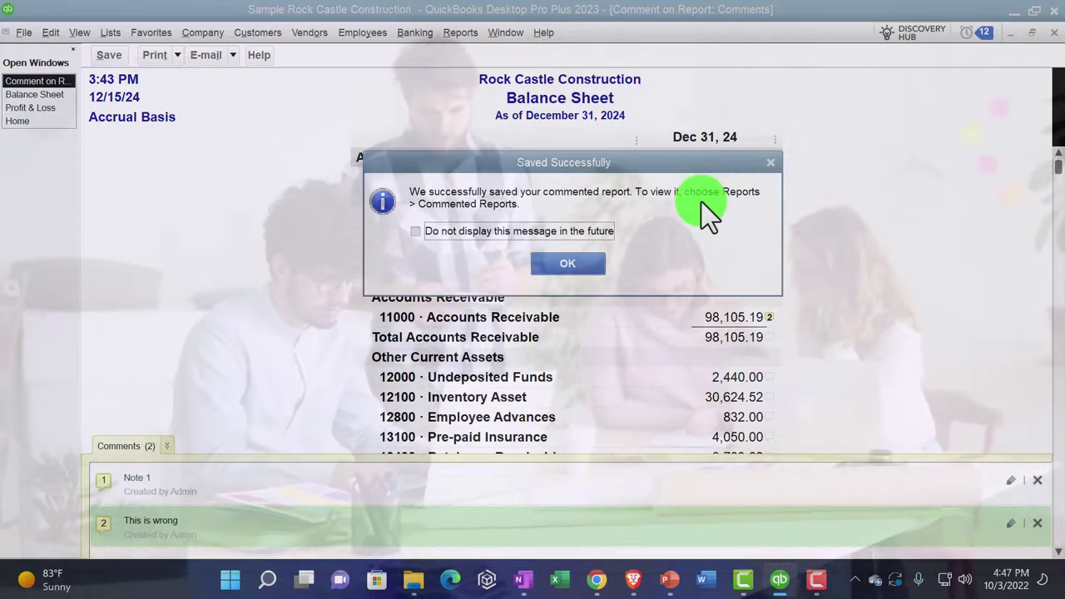
left_click(594, 262)
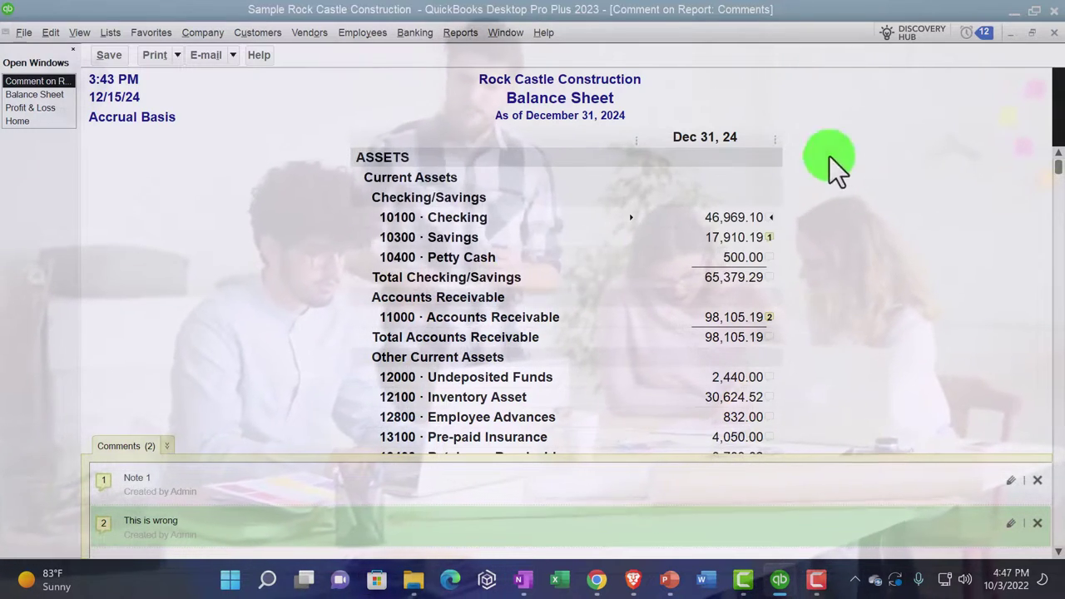
left_click(1055, 35)
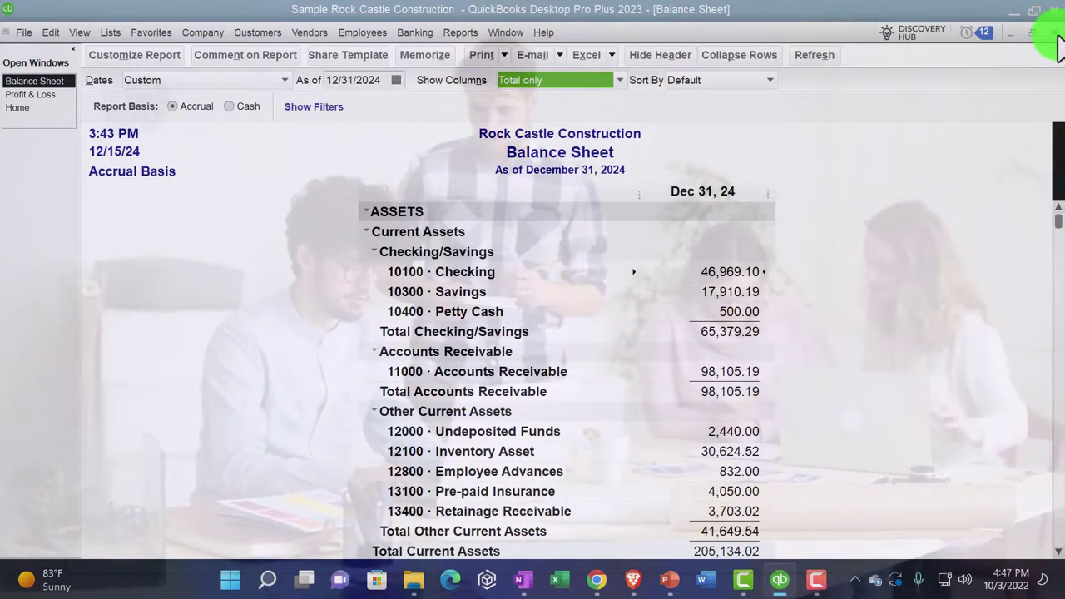
Step: View the saved Comments report from the list of commented reports, and close both the report and the list
left_click(463, 33)
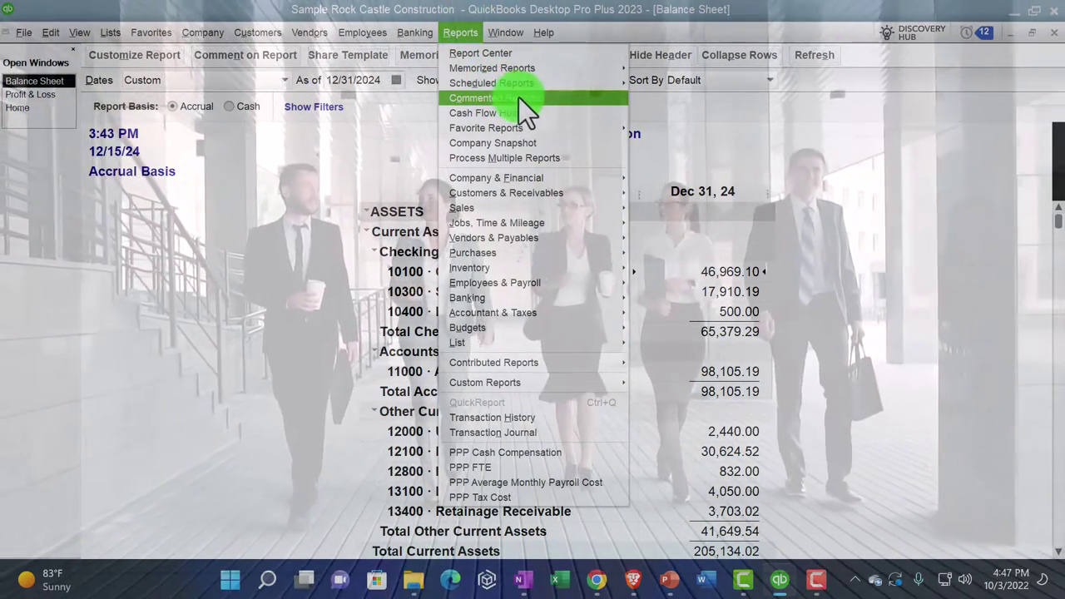
left_click(522, 97)
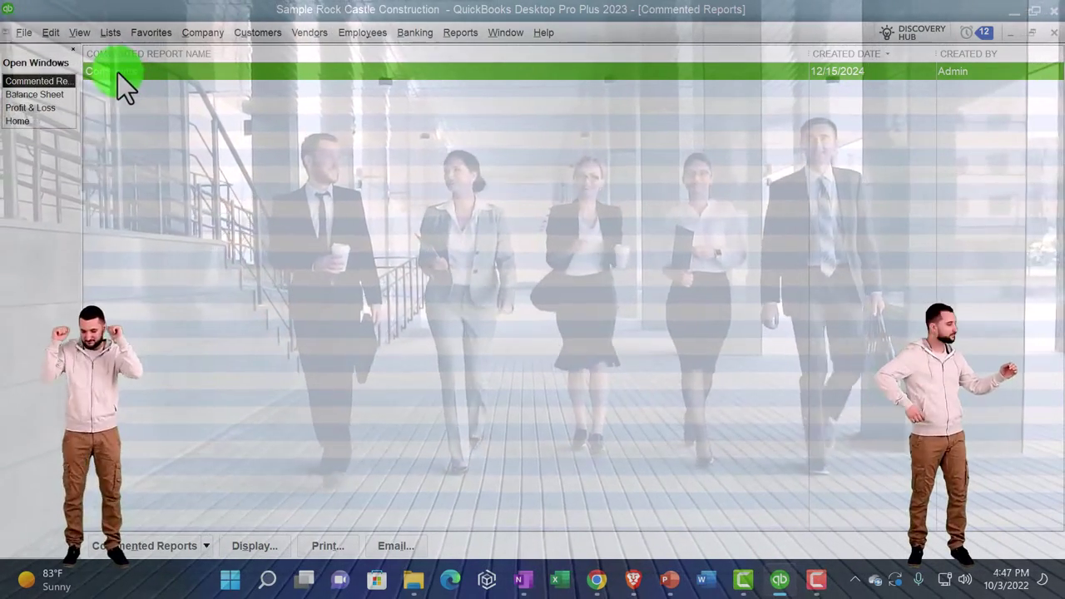
double_click(117, 72)
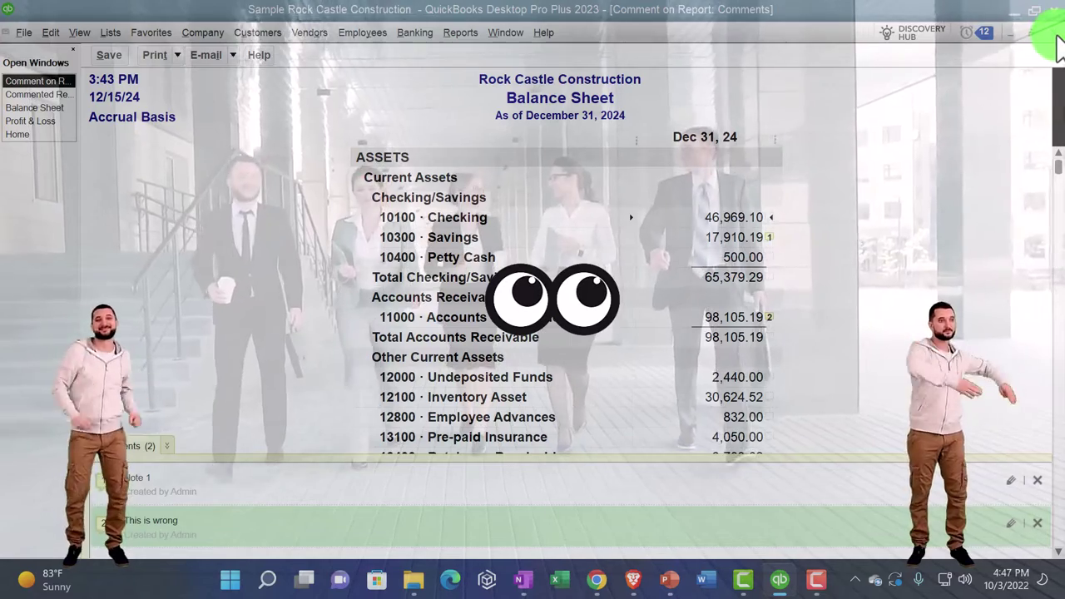
left_click(1057, 38)
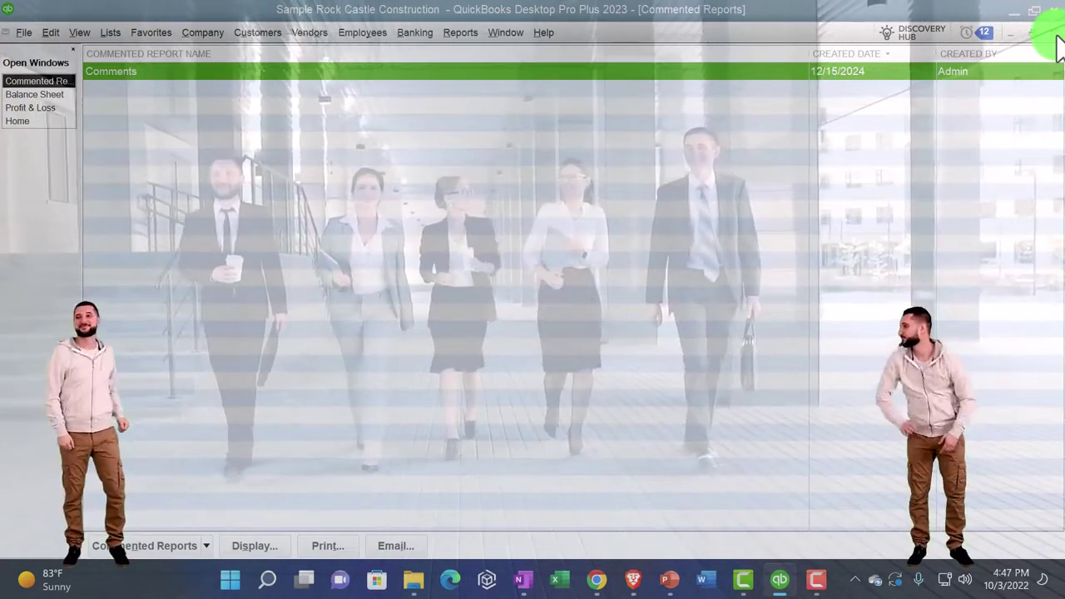
left_click(1056, 35)
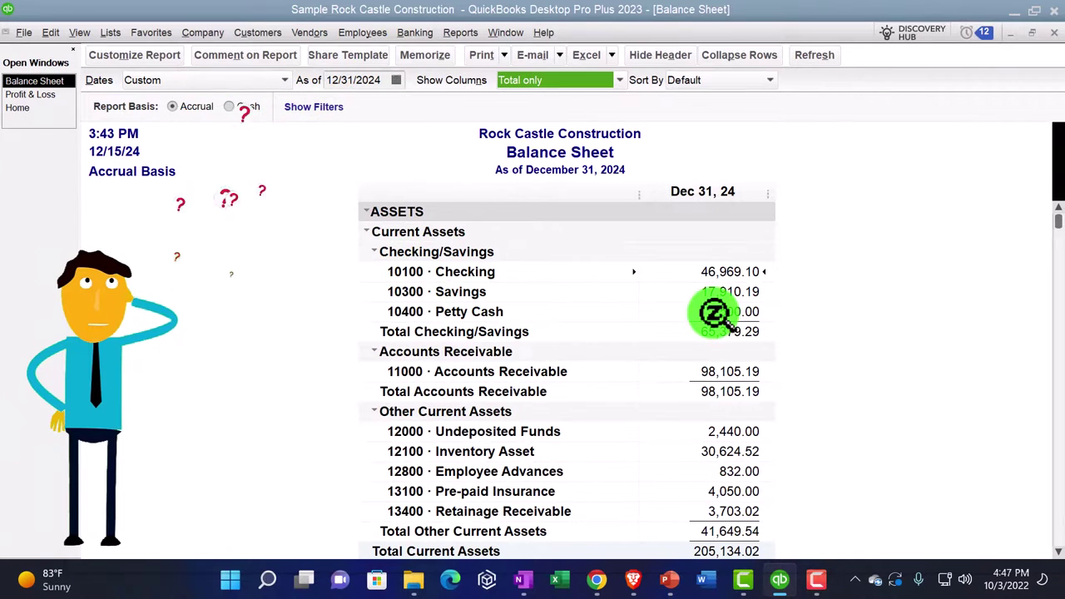
Step: View the Balance Sheet's template sharing form without sharing, and look over the contributed reports in the Report Center before closing it
left_click(358, 56)
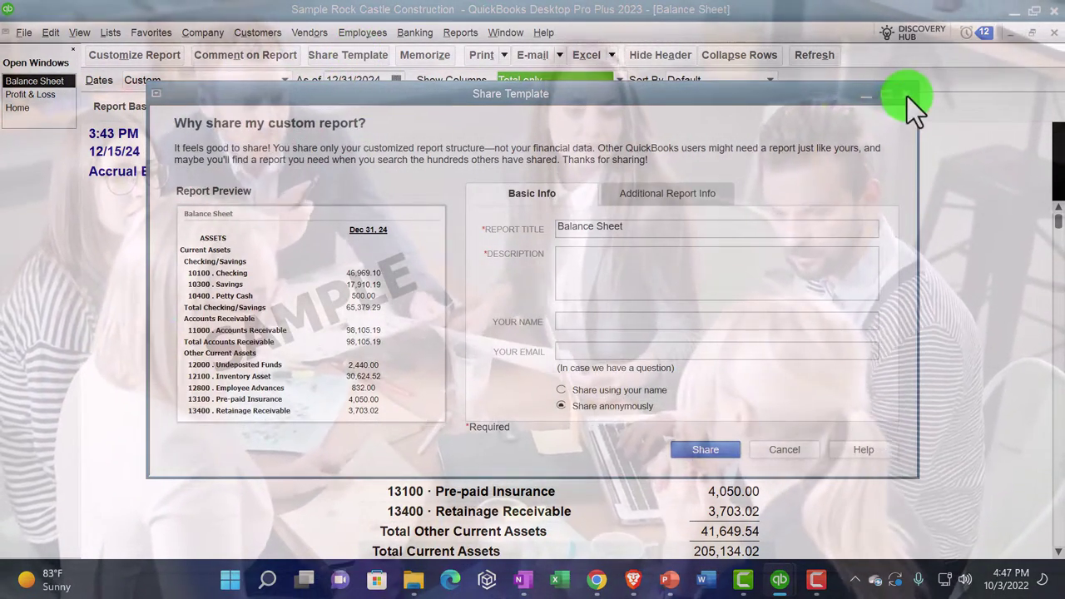
left_click(907, 96)
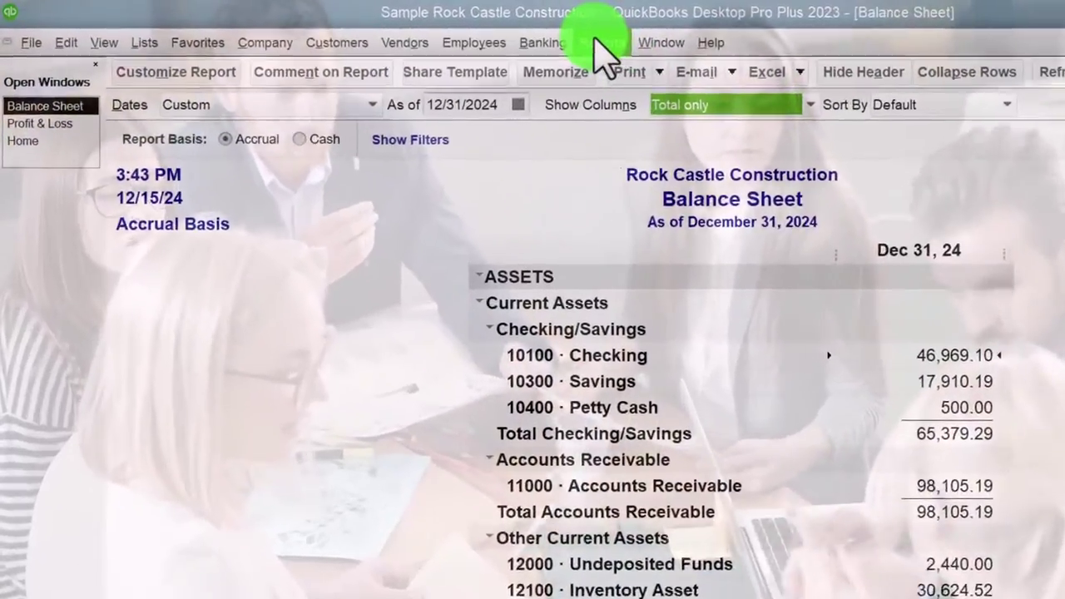
left_click(459, 35)
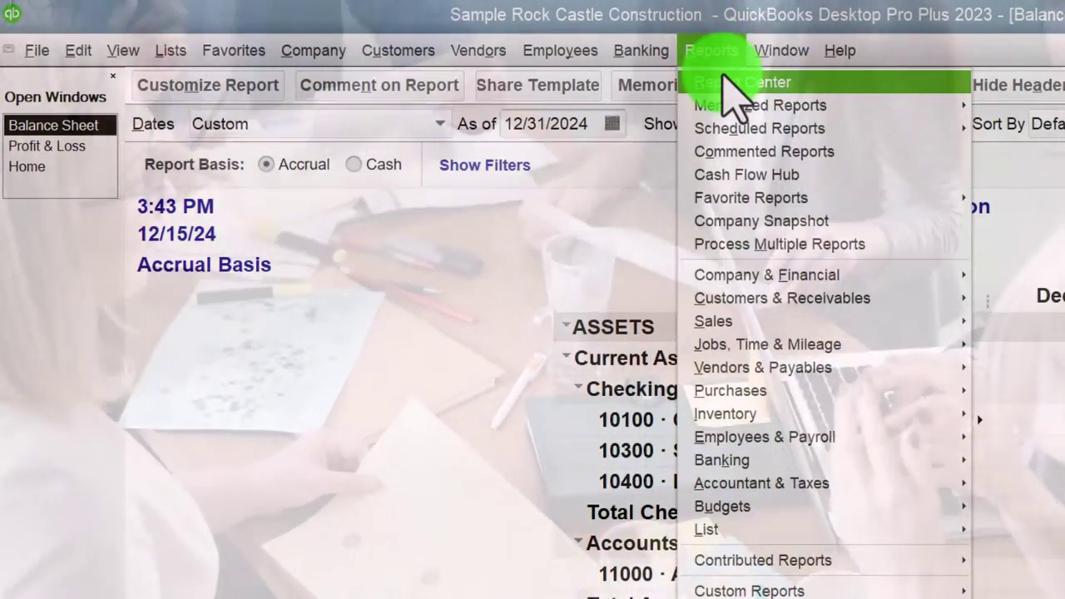
left_click(724, 80)
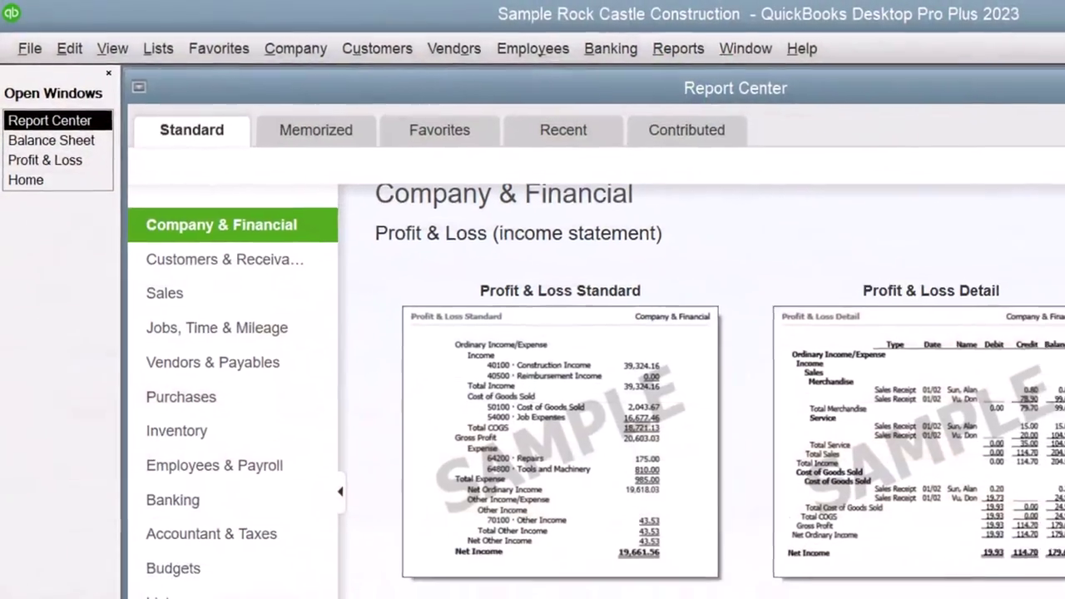
left_click(984, 58)
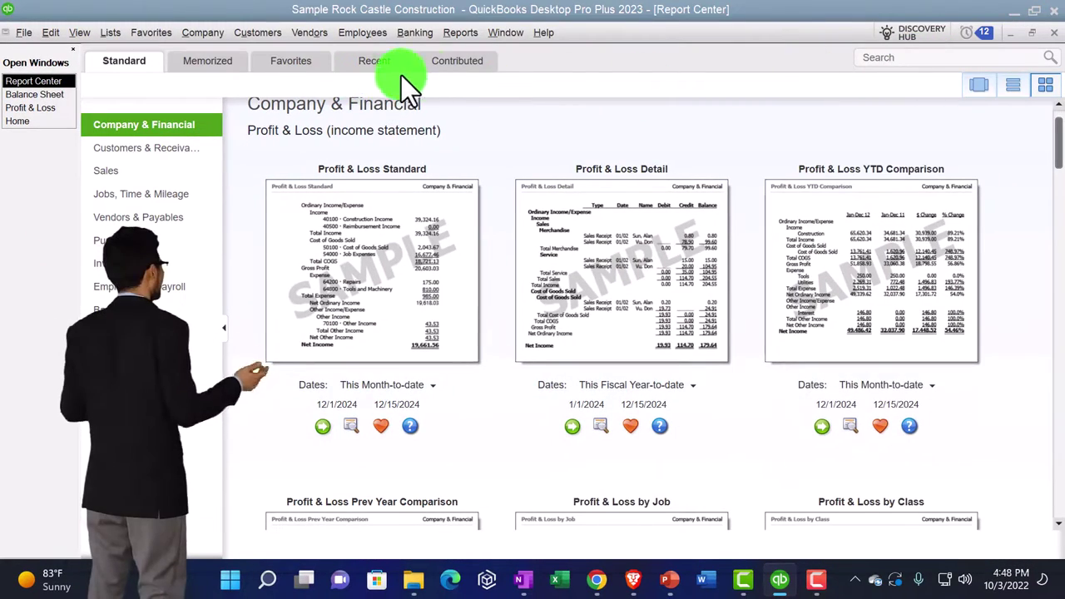
left_click(460, 64)
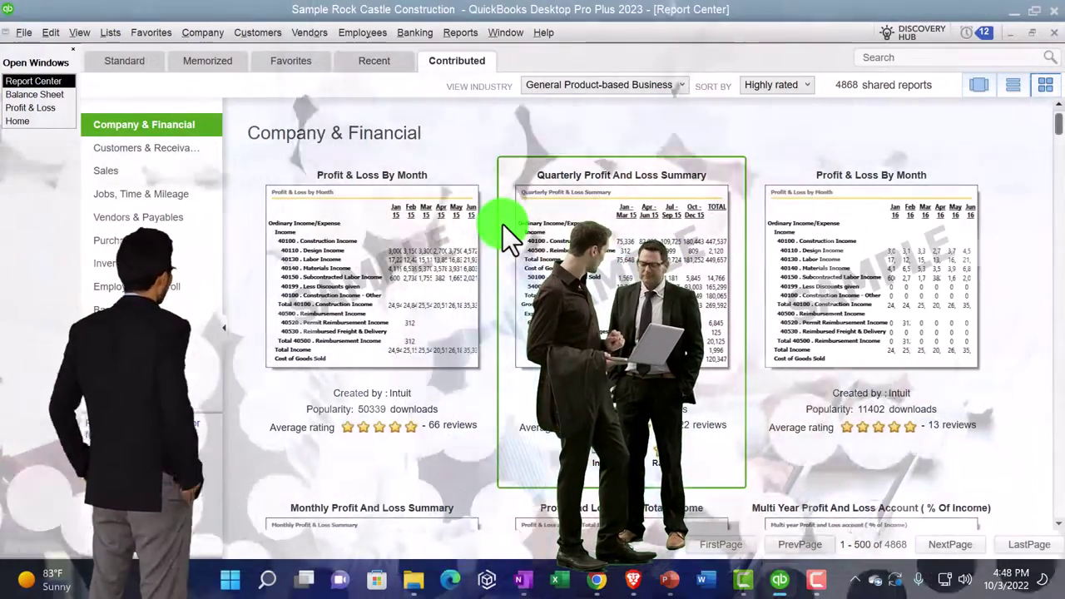
mouse_move(486, 243)
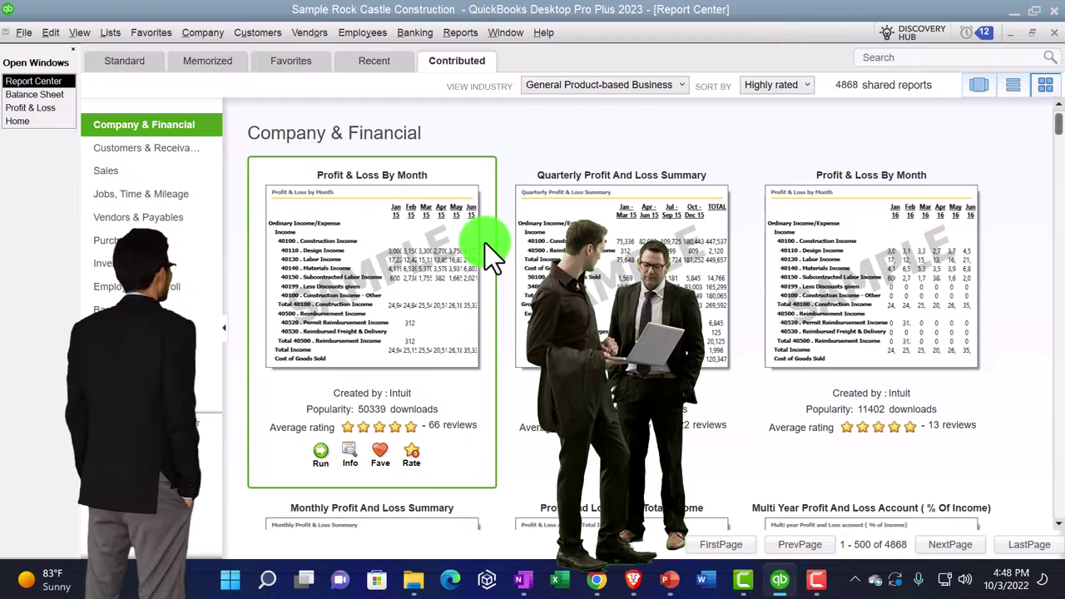
left_click(1052, 37)
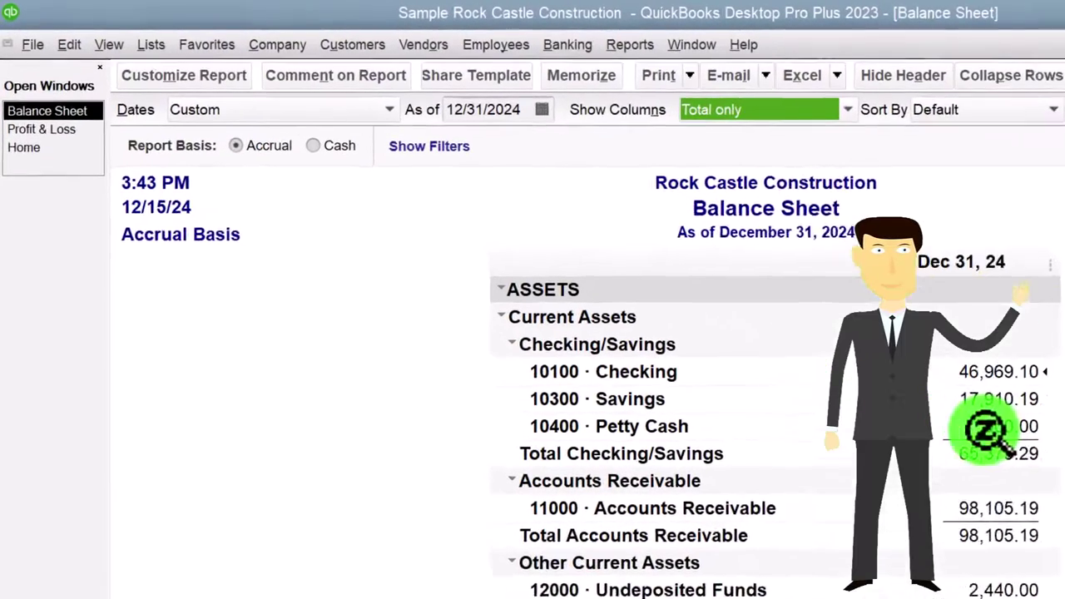
Step: Memorize the customized Balance Sheet as "Balance Sheet 1" in the Accountant memorized report group
left_click(630, 79)
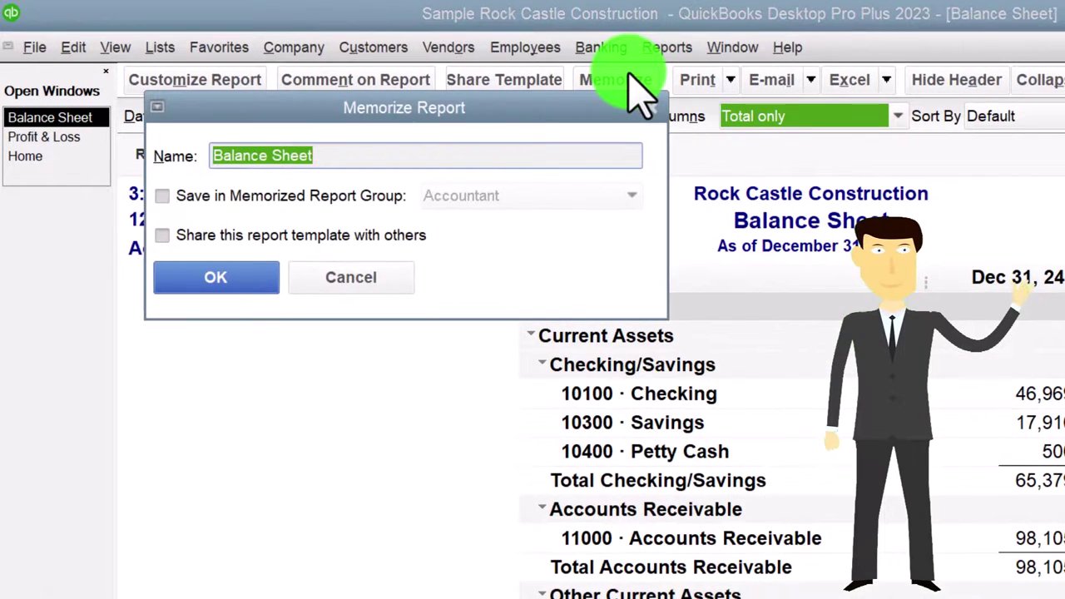
left_click(381, 158)
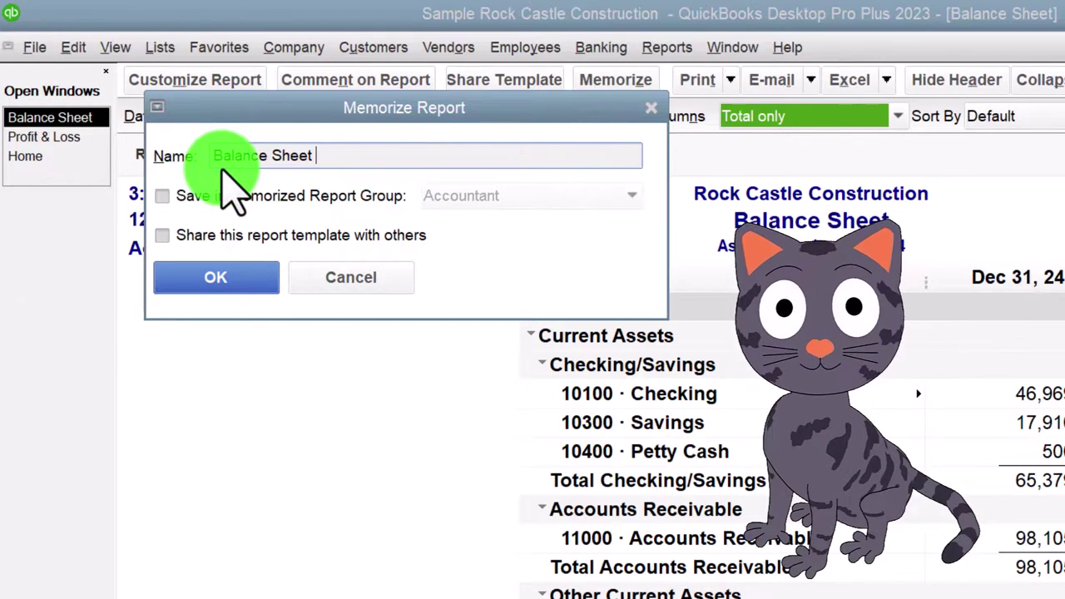
type("1")
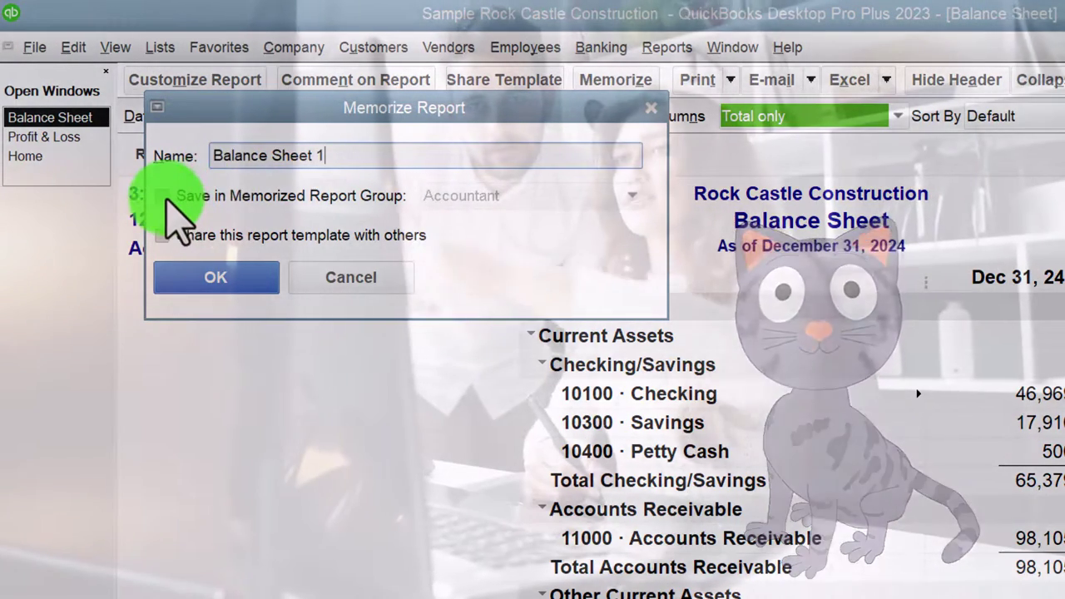
left_click(163, 196)
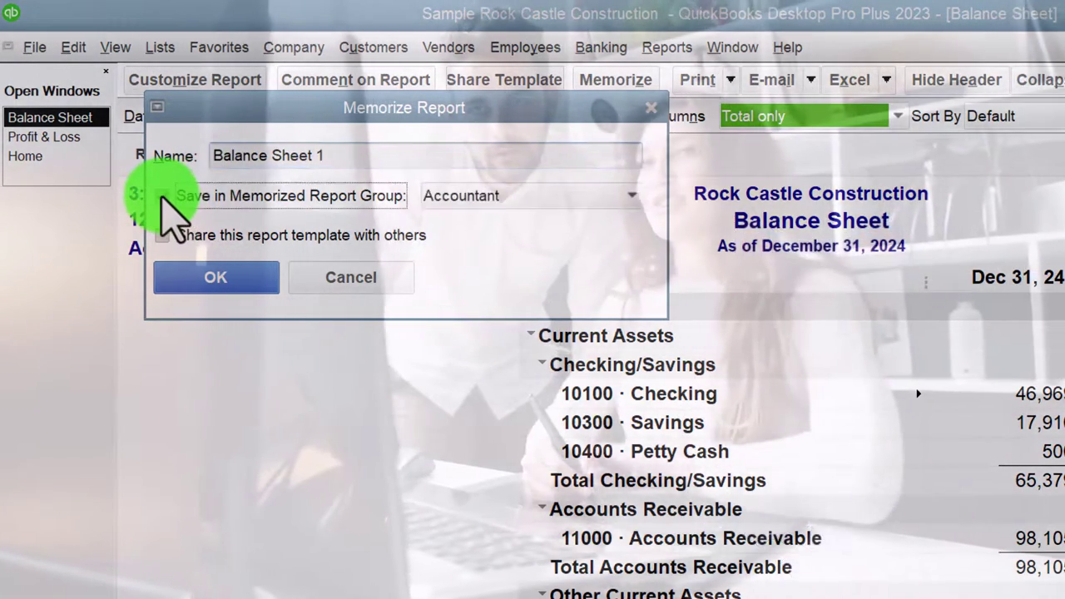
left_click(616, 197)
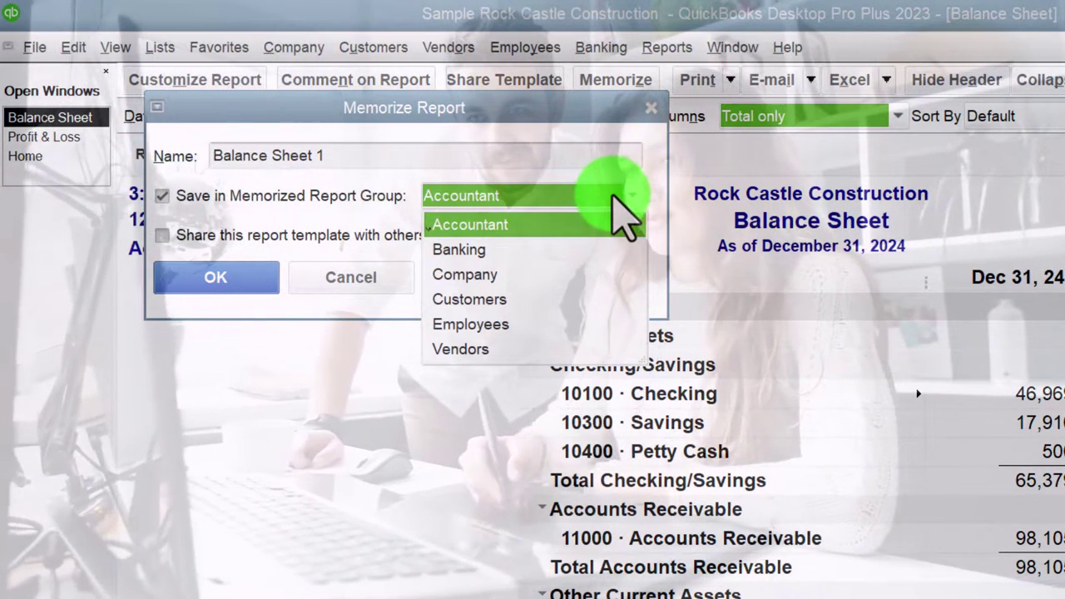
left_click(614, 196)
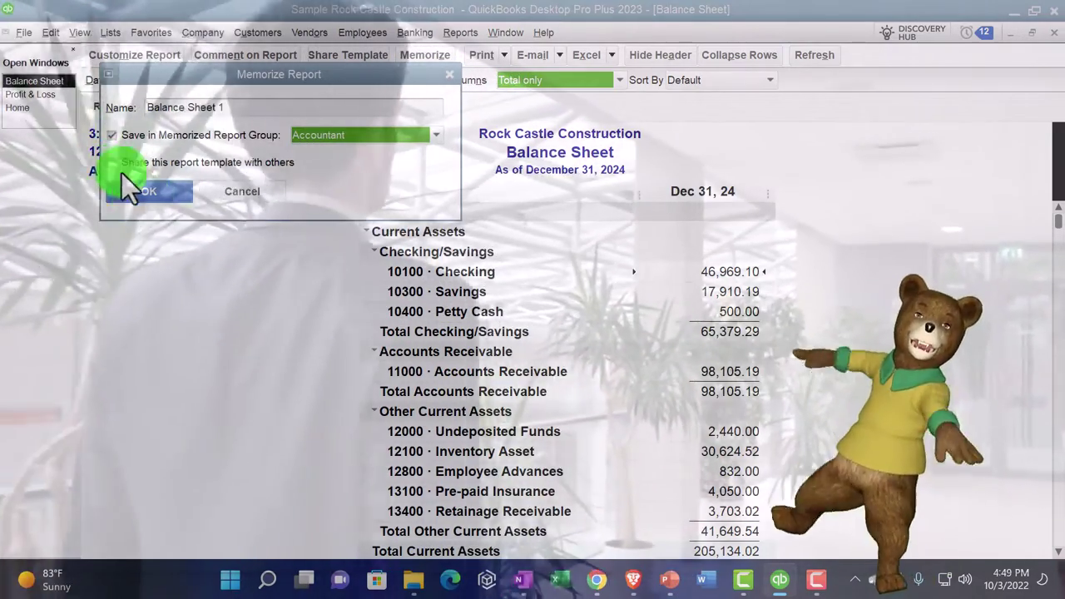
left_click(147, 196)
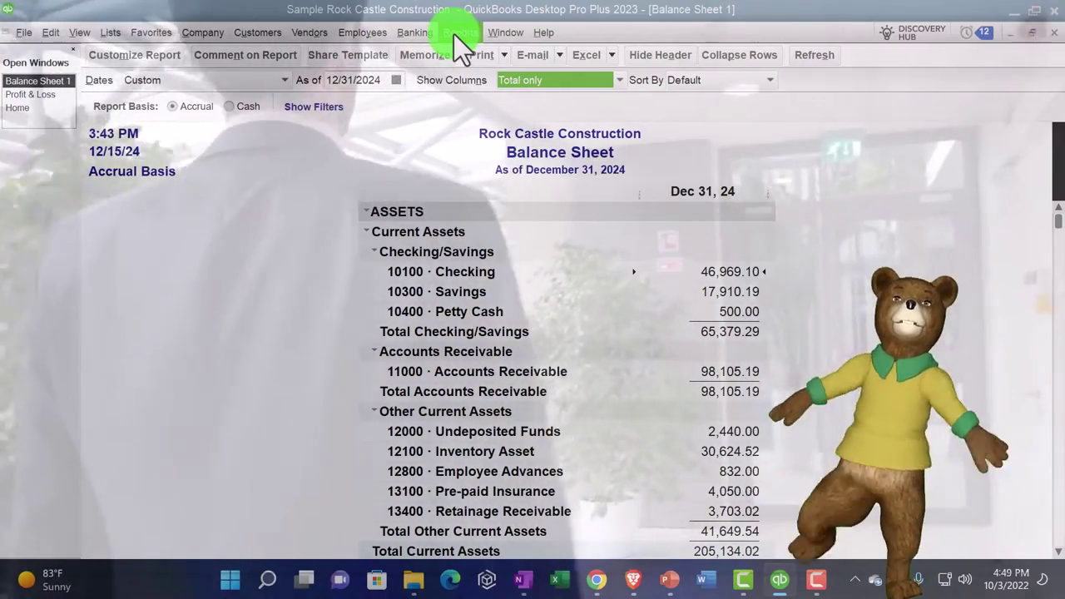
Step: View the memorized reports of the Accountant group in the maximized Report Center, and close the Report Center
left_click(455, 34)
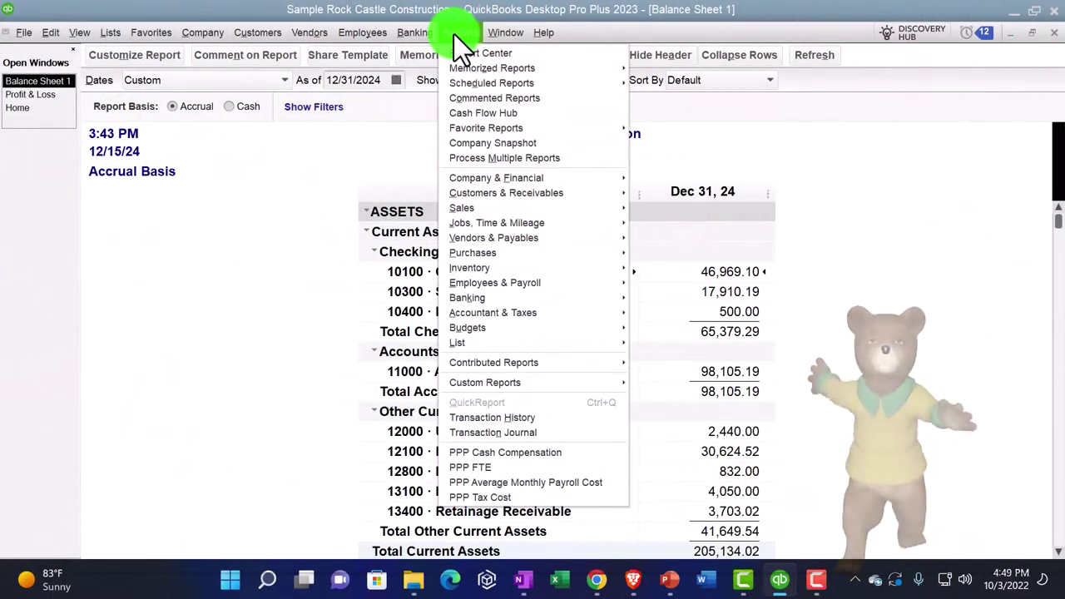
left_click(462, 50)
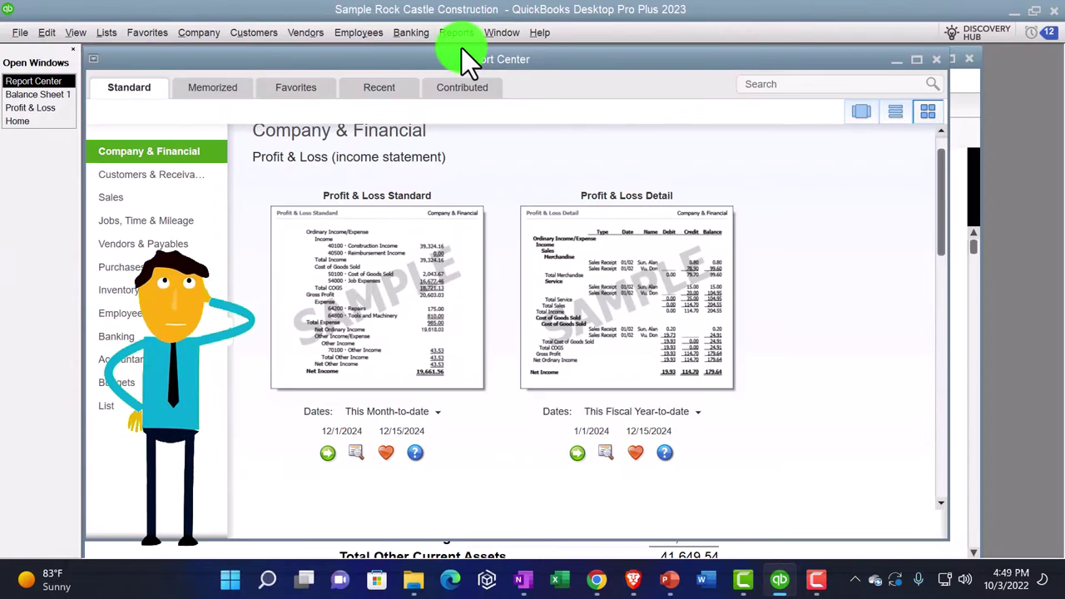
mouse_move(920, 59)
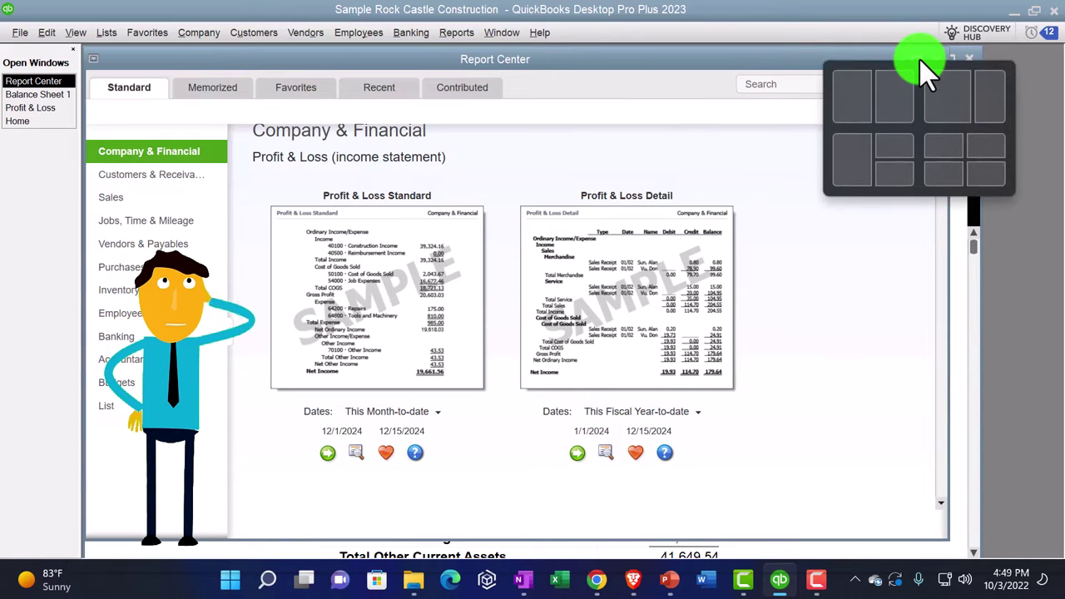
left_click(916, 64)
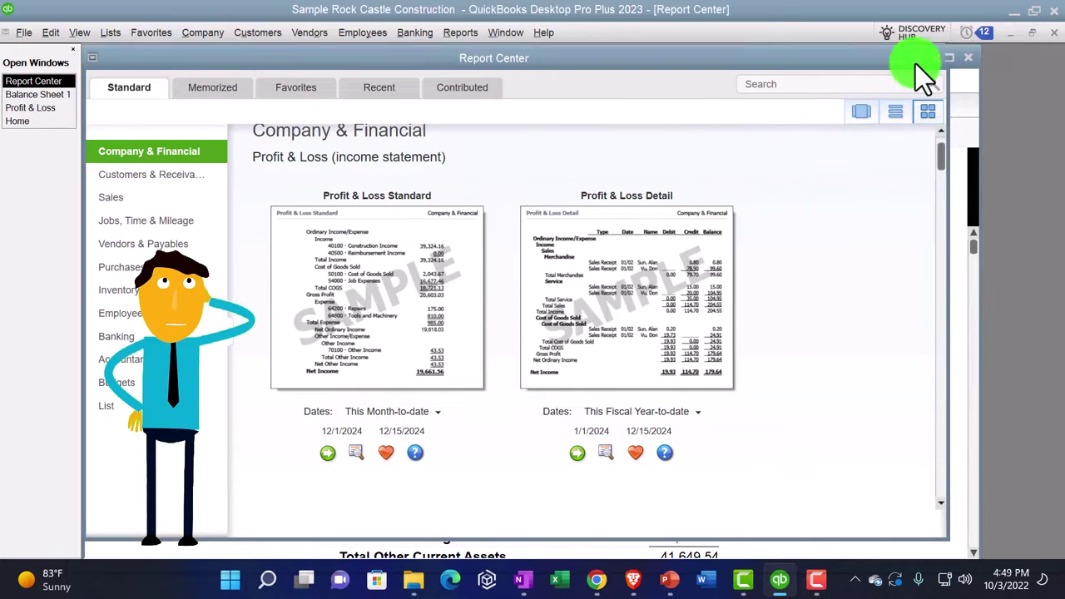
left_click(221, 63)
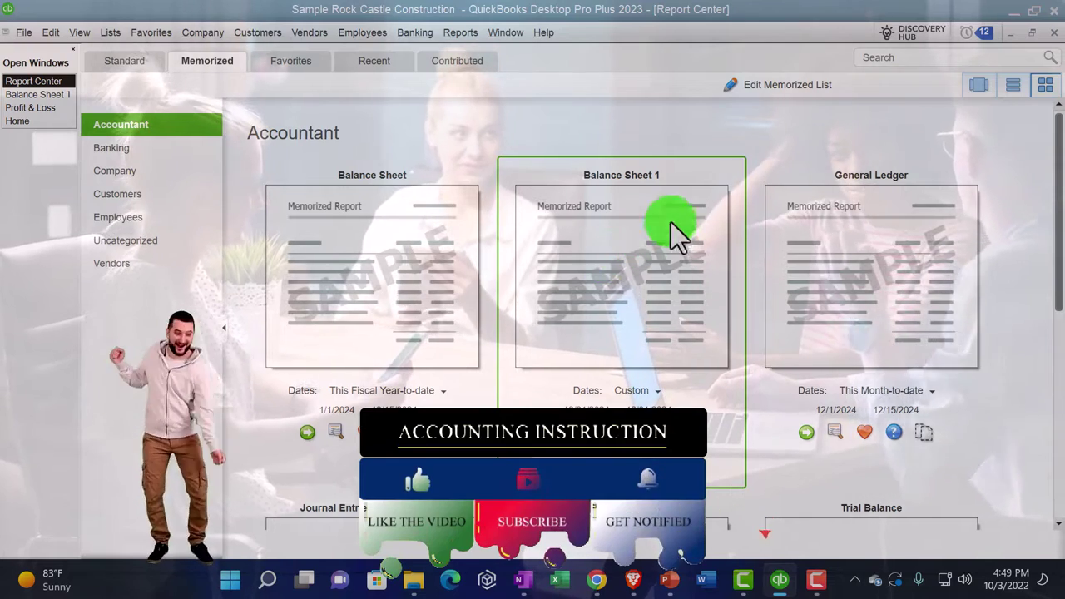
left_click(1055, 32)
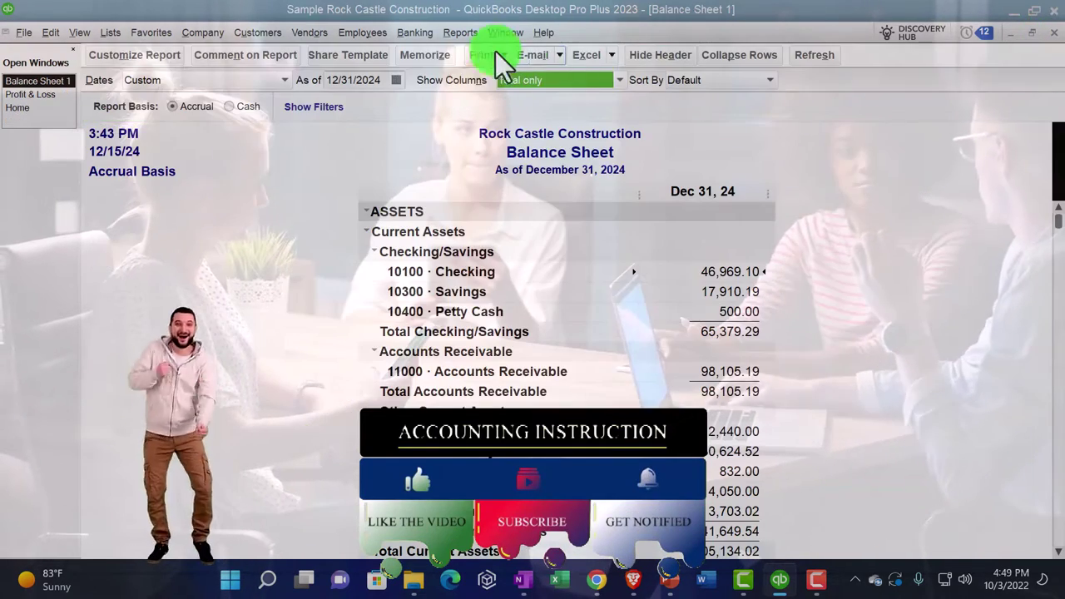
Step: Open the memorized report "Balance Sheet 1" from the Accountant group of memorized reports
left_click(461, 32)
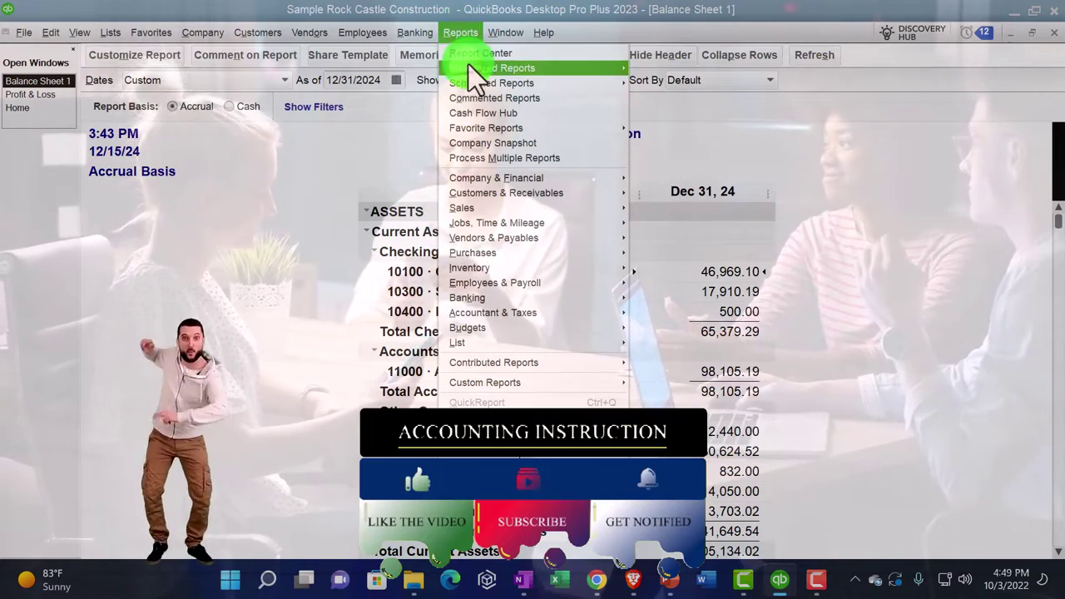
mouse_move(575, 67)
mouse_move(686, 94)
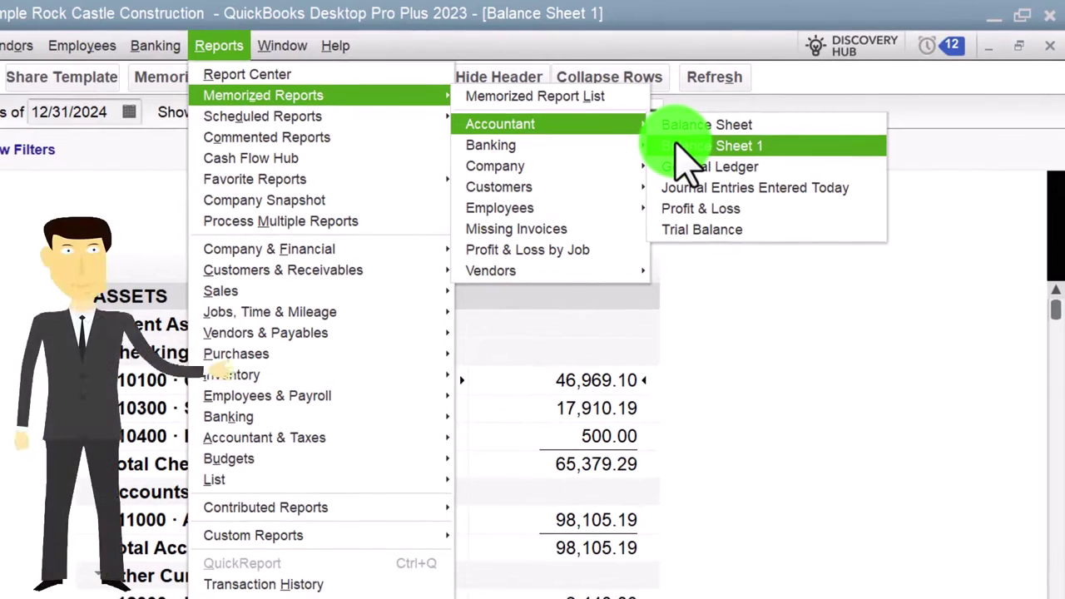
left_click(683, 146)
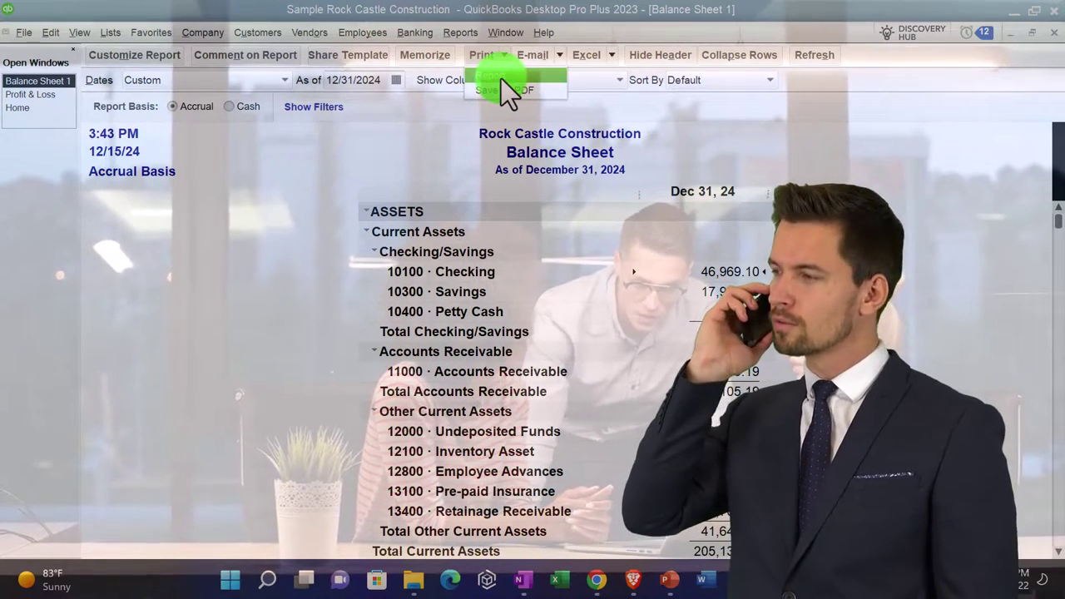
Step: Drill down into the 10100 Checking balance to view its transactions, and close the transaction report
left_click(713, 268)
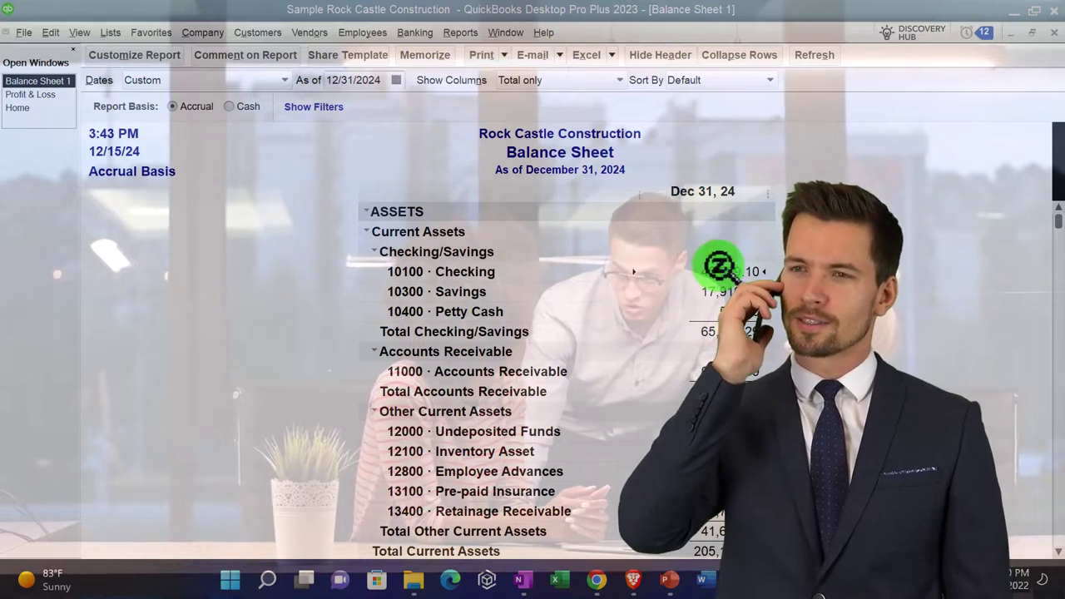
double_click(715, 271)
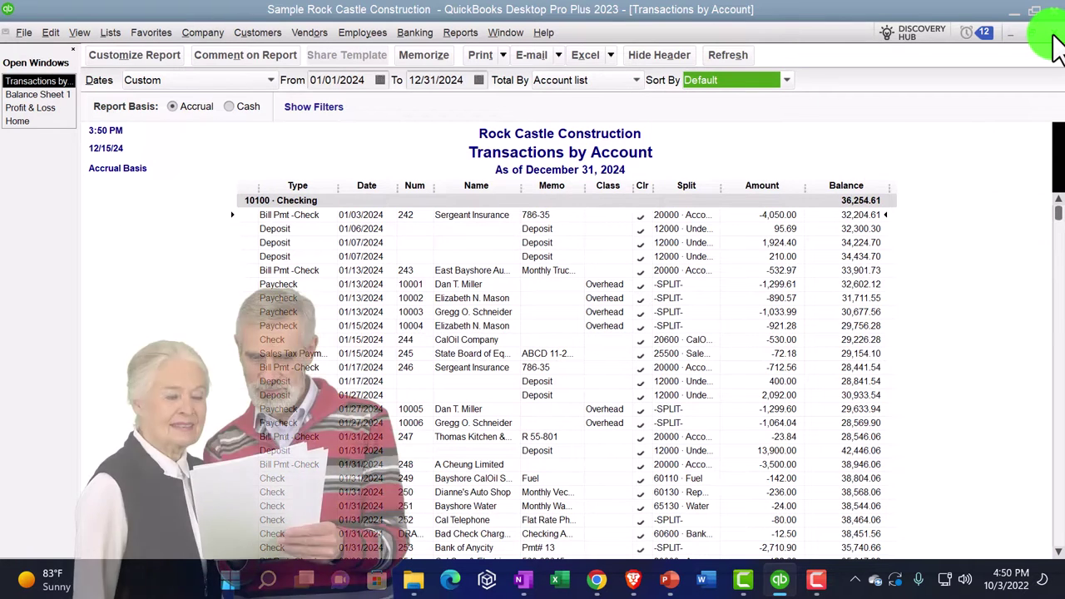
left_click(1053, 33)
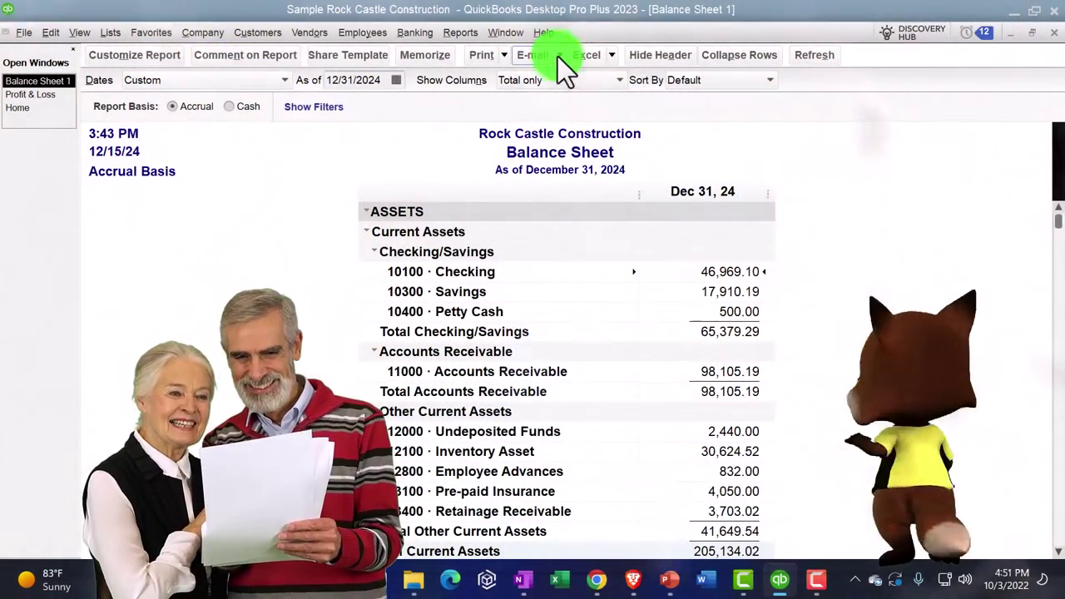
Step: Check the e-mail format choices, and export the Balance Sheet to a new worksheet in a new Excel workbook
left_click(559, 55)
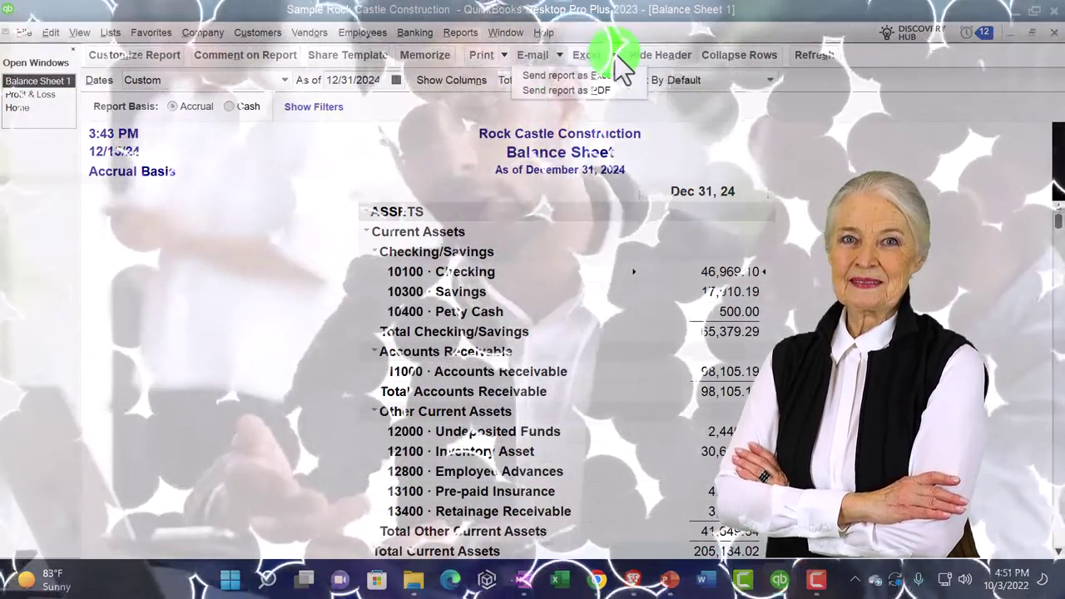
left_click(615, 54)
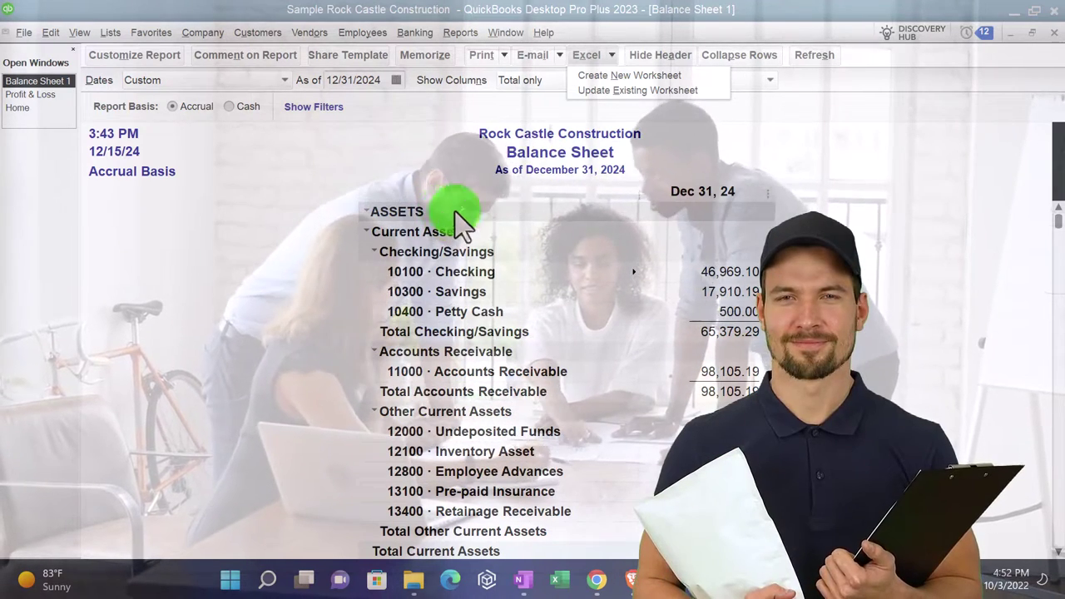
left_click(618, 75)
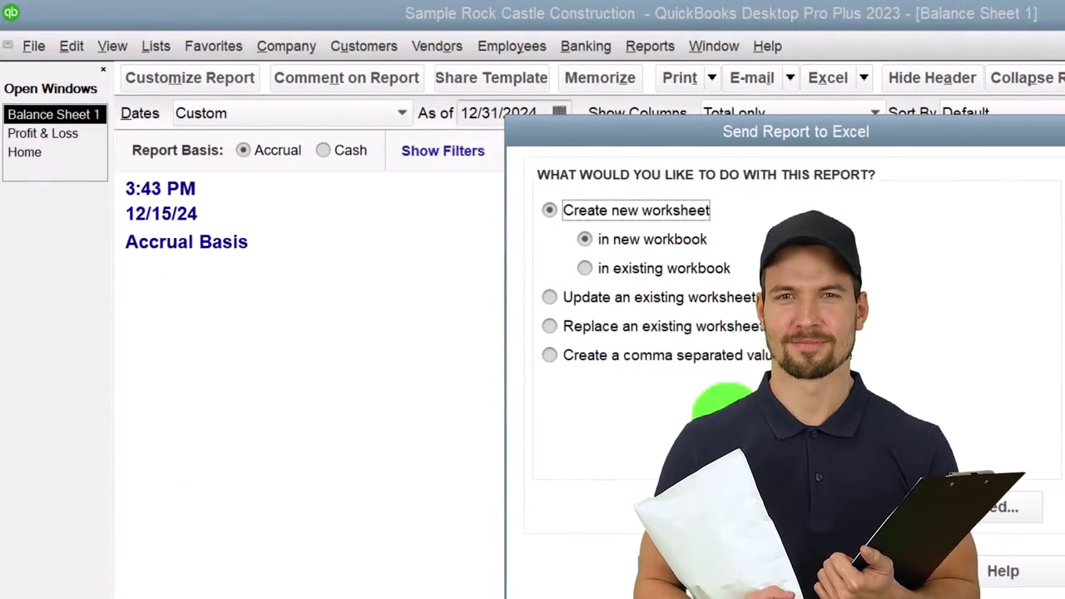
left_click(510, 410)
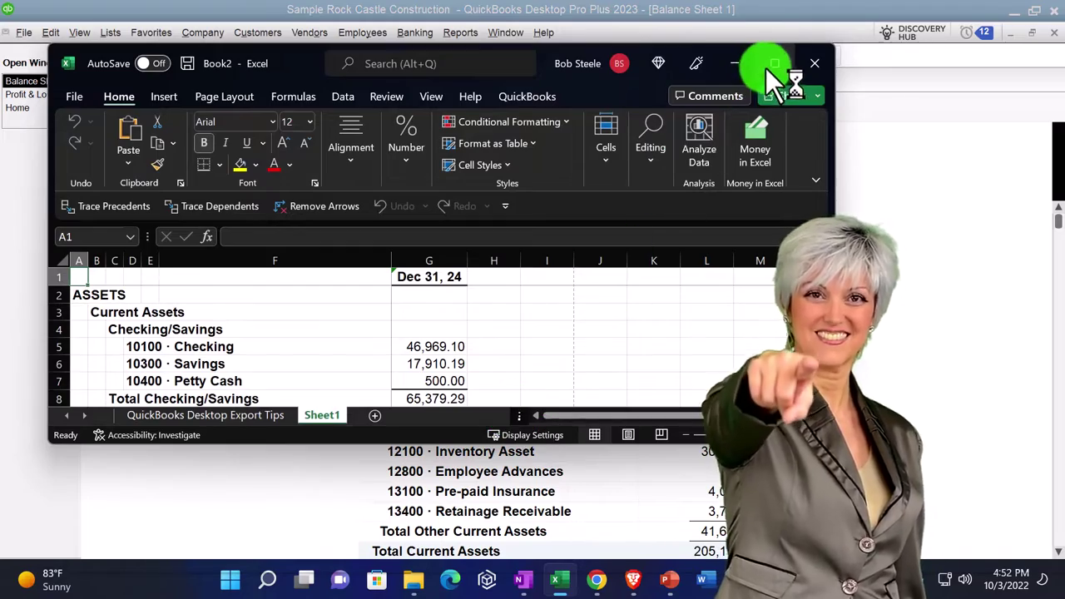
left_click(770, 66)
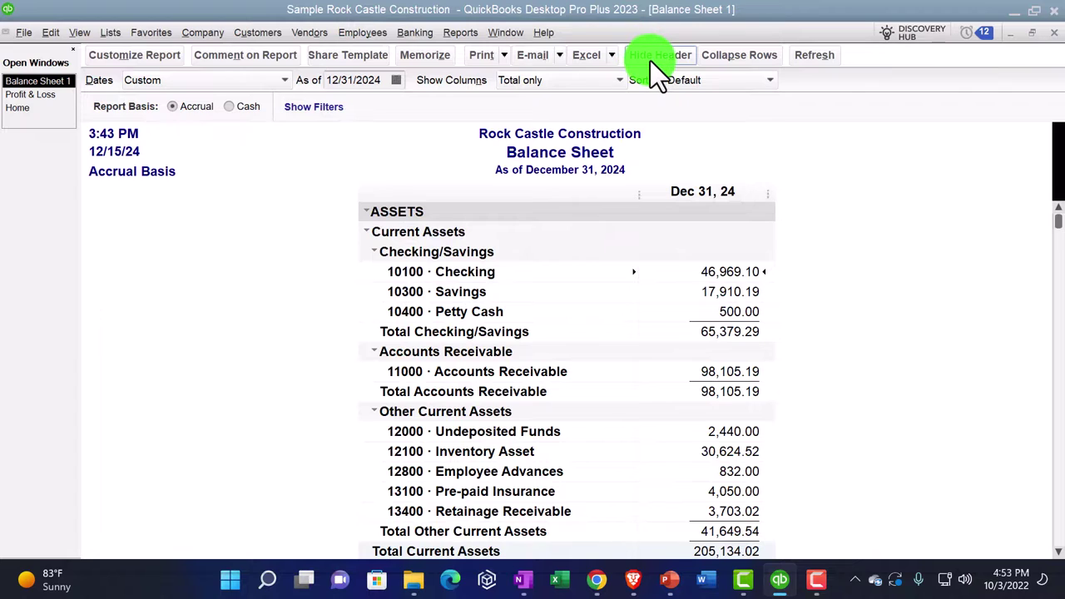
Step: Hide the Balance Sheet's header, look through the report down to the long-term liabilities, and show the header again
left_click(651, 58)
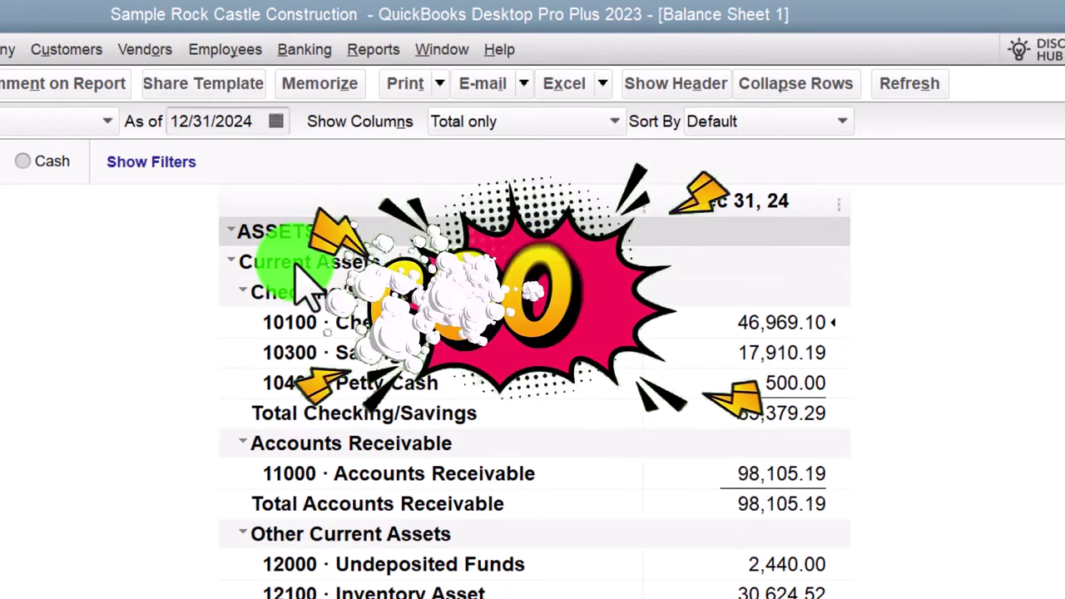
scroll(369, 575, "down", 6)
scroll(372, 524, "down", 12)
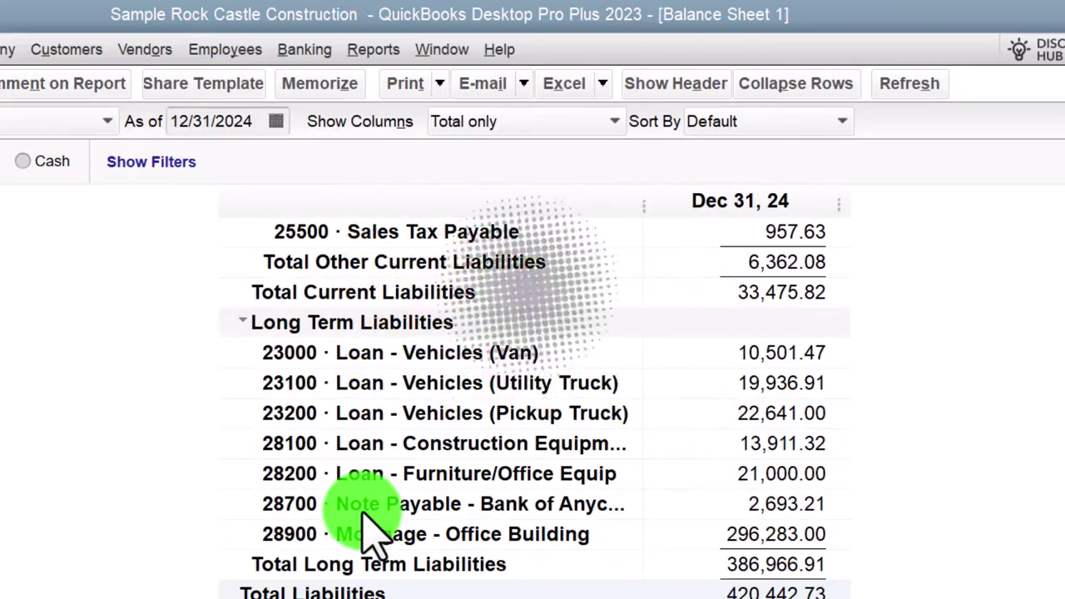
scroll(371, 524, "up", 18)
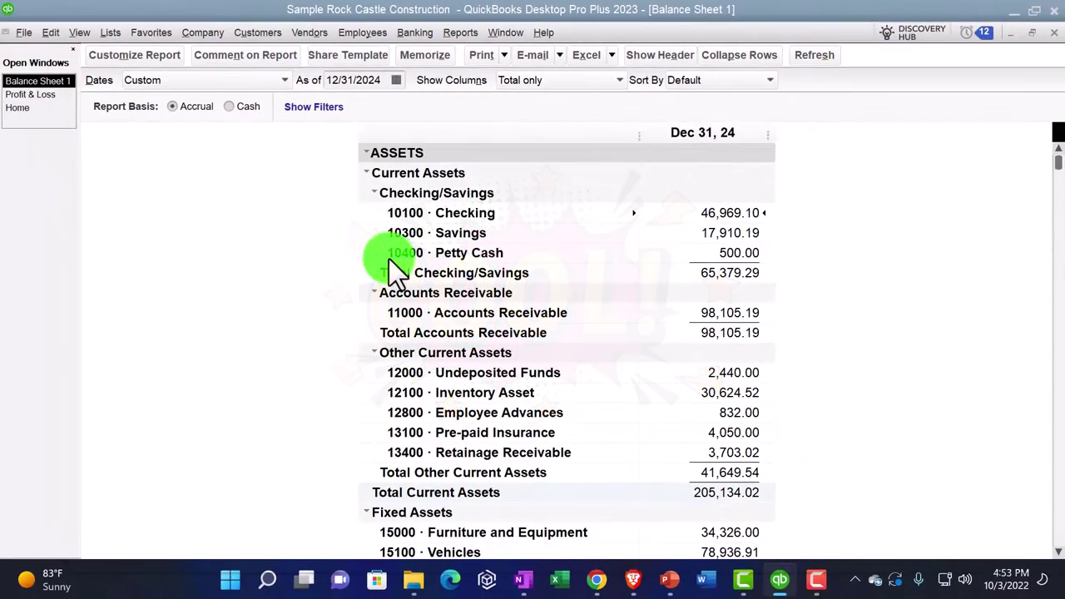
left_click(667, 56)
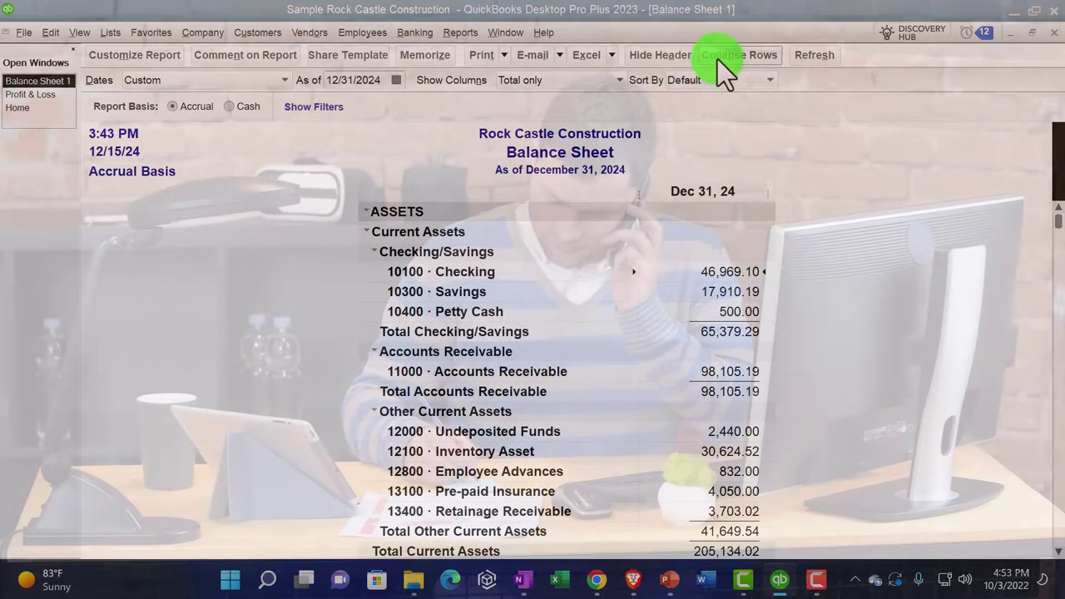
Step: Collapse the Balance Sheet's rows and look through the condensed assets and liabilities
left_click(719, 58)
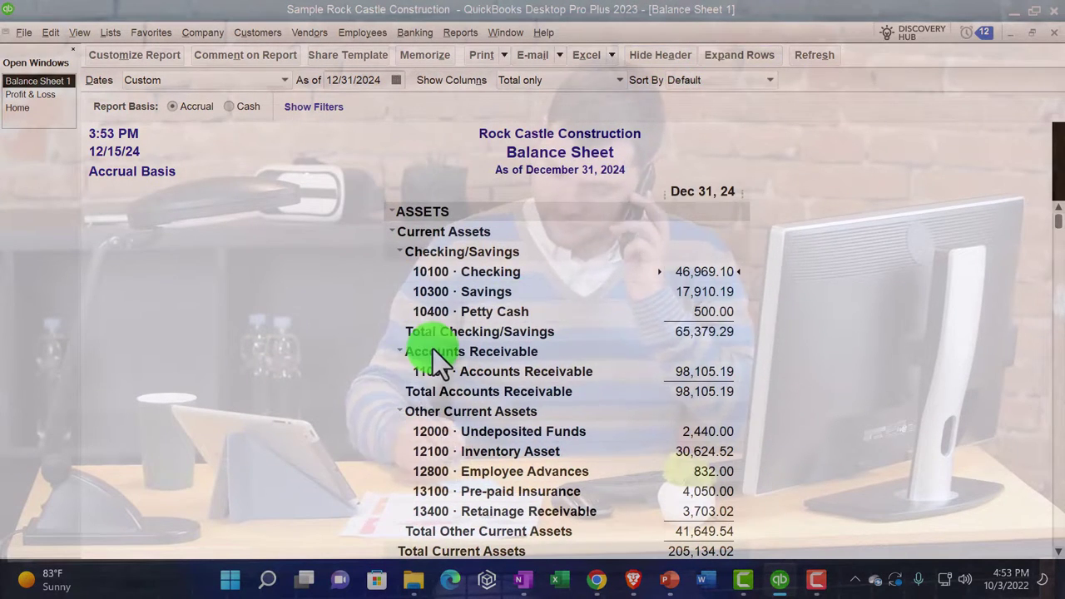
scroll(437, 358, "down", 2)
scroll(432, 350, "down", 5)
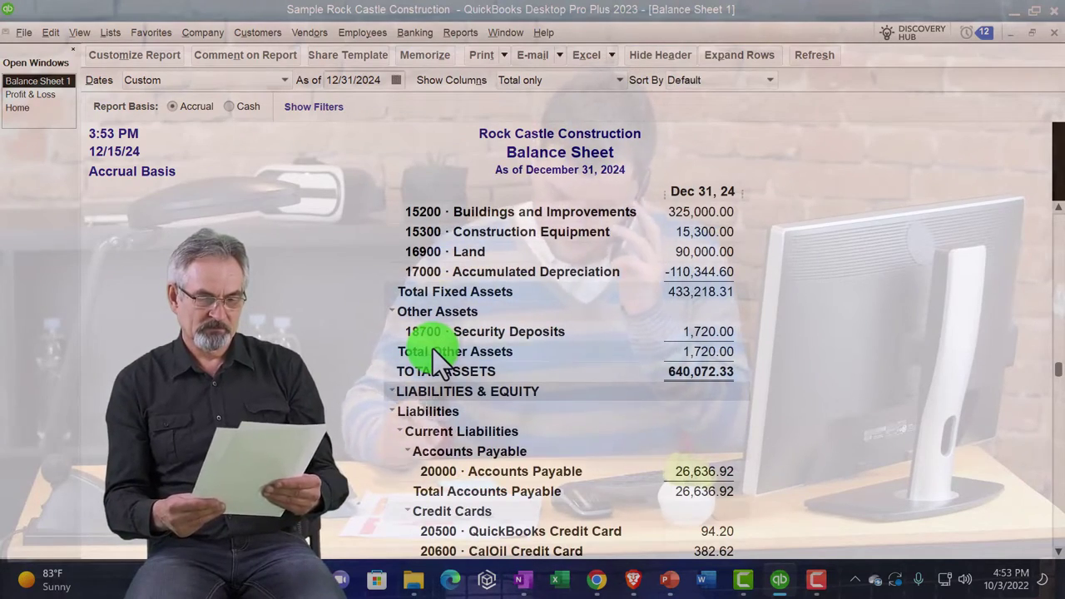
scroll(433, 352, "up", 5)
scroll(433, 350, "up", 2)
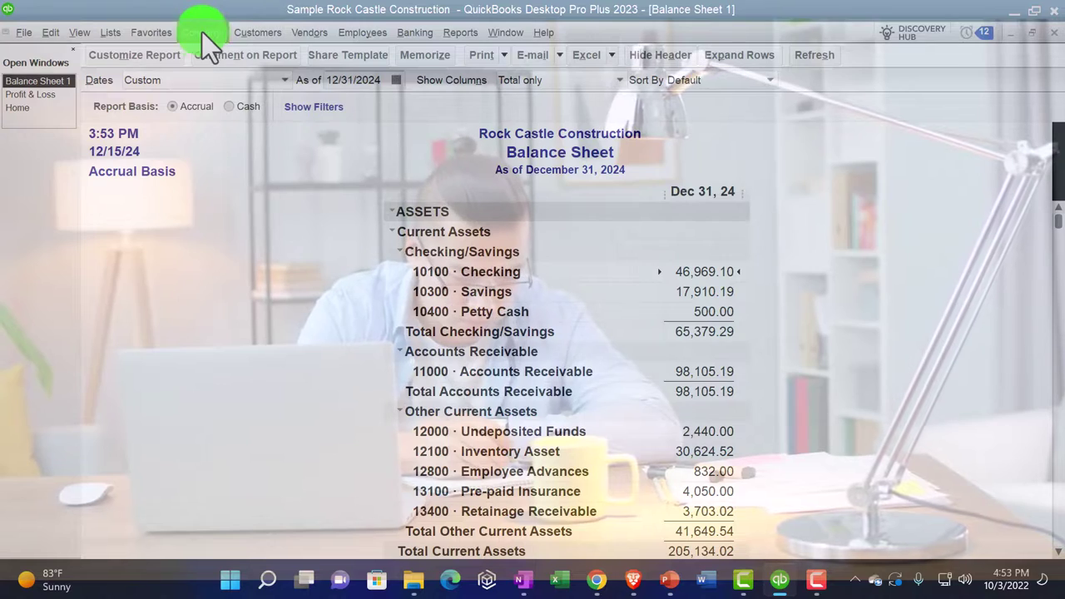
Step: Open the Chart of Accounts and examine the account types and the subaccounts under Payroll Liabilities
left_click(106, 30)
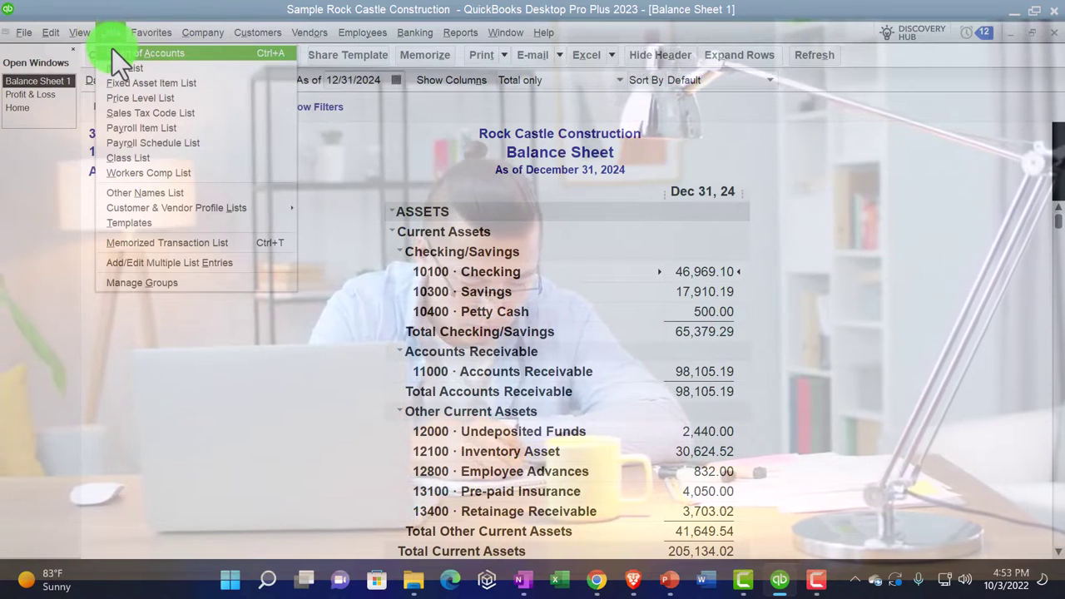
left_click(117, 53)
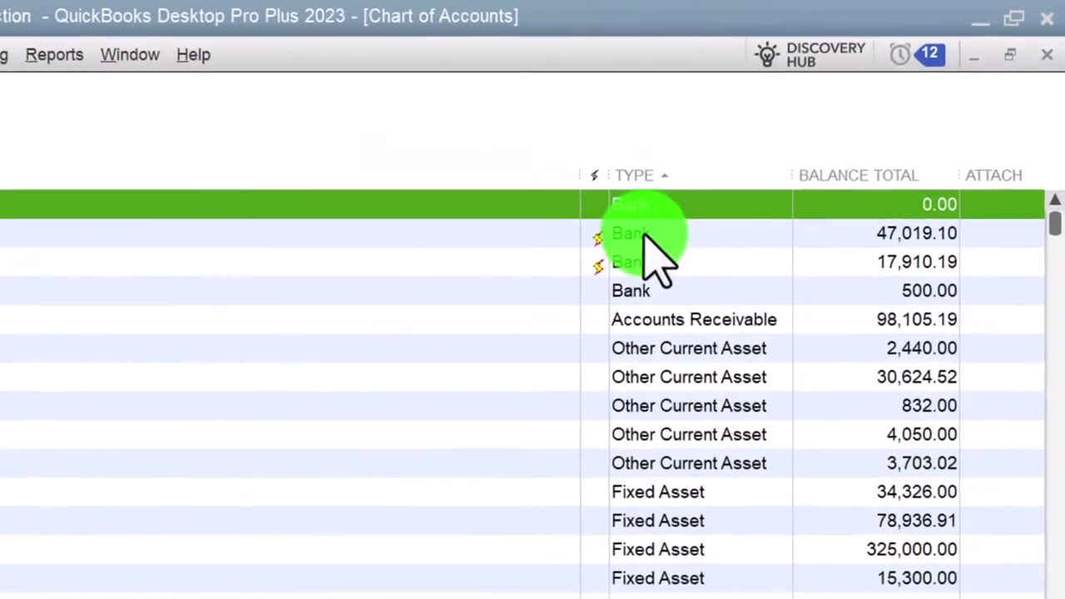
scroll(705, 566, "down", 3)
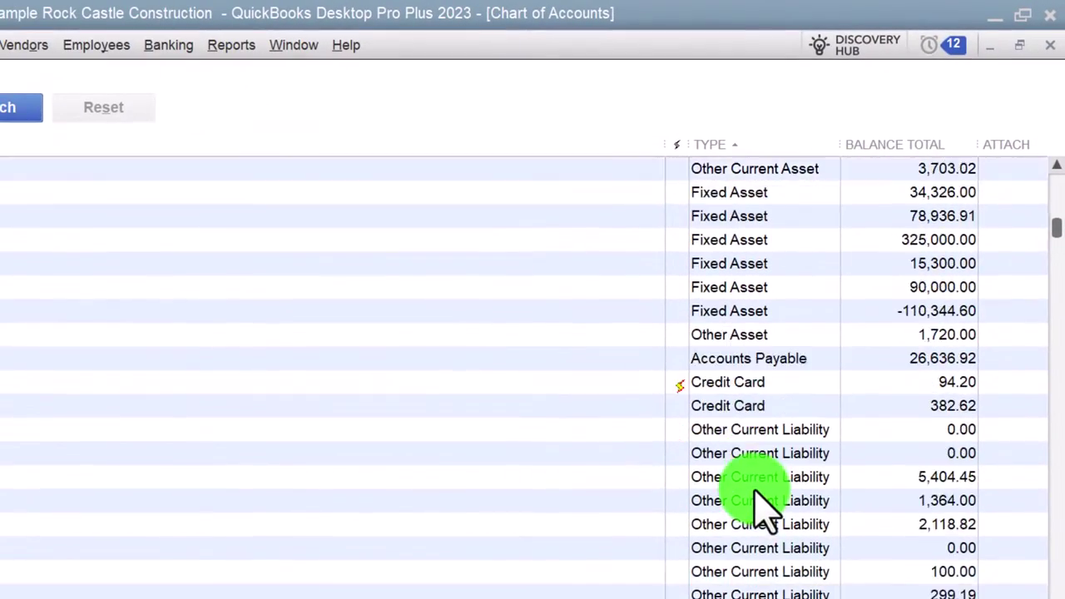
scroll(757, 495, "down", 2)
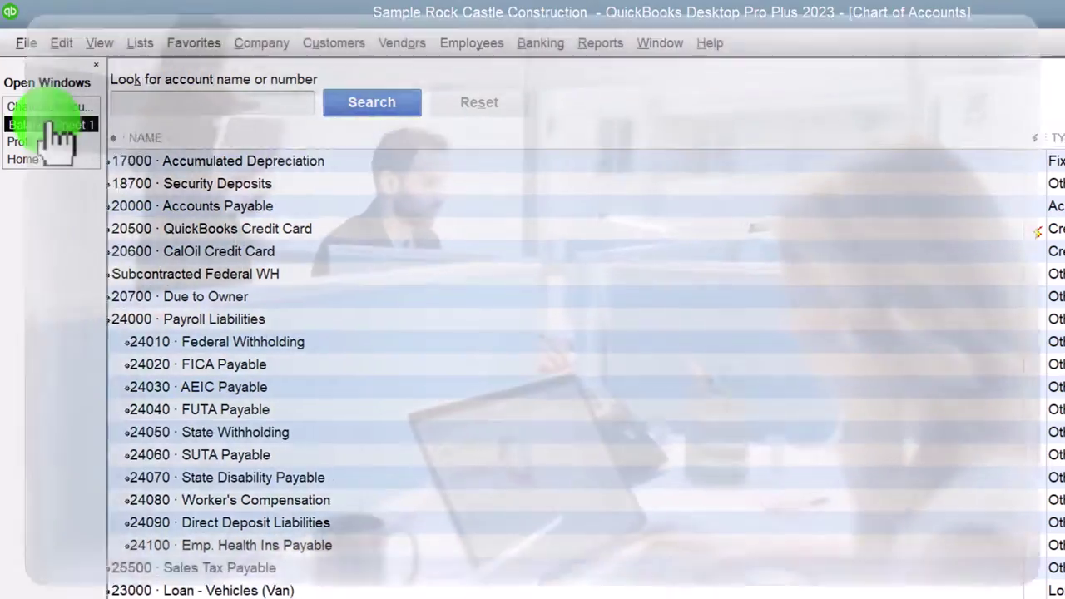
Step: Return to the Balance Sheet and expand the 24000 Payroll Liabilities account under Other Current Liabilities
left_click(48, 125)
scroll(441, 509, "down", 10)
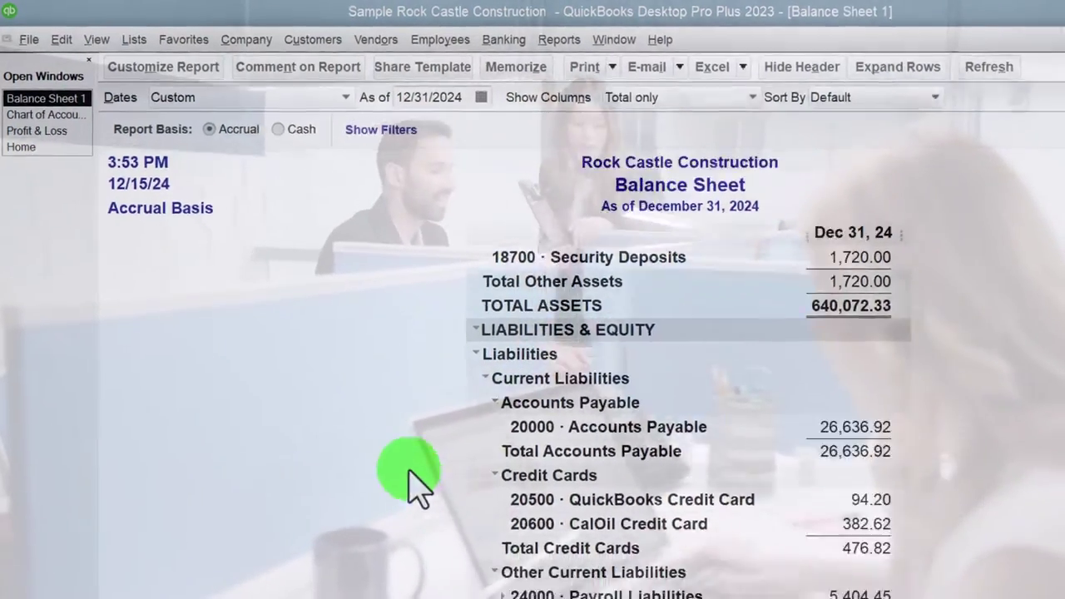
scroll(450, 466, "down", 3)
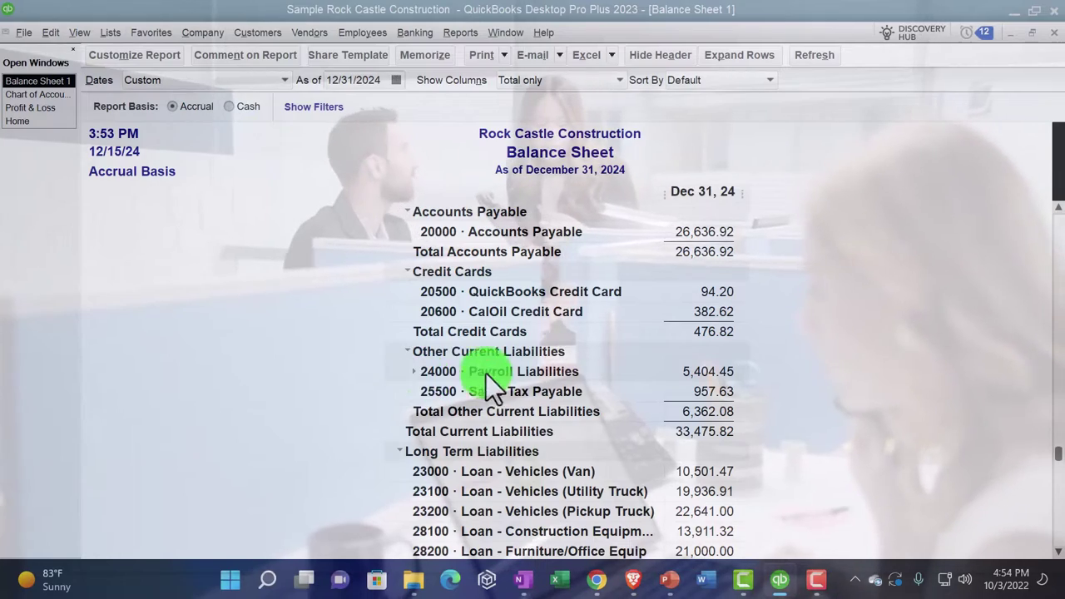
left_click(414, 372)
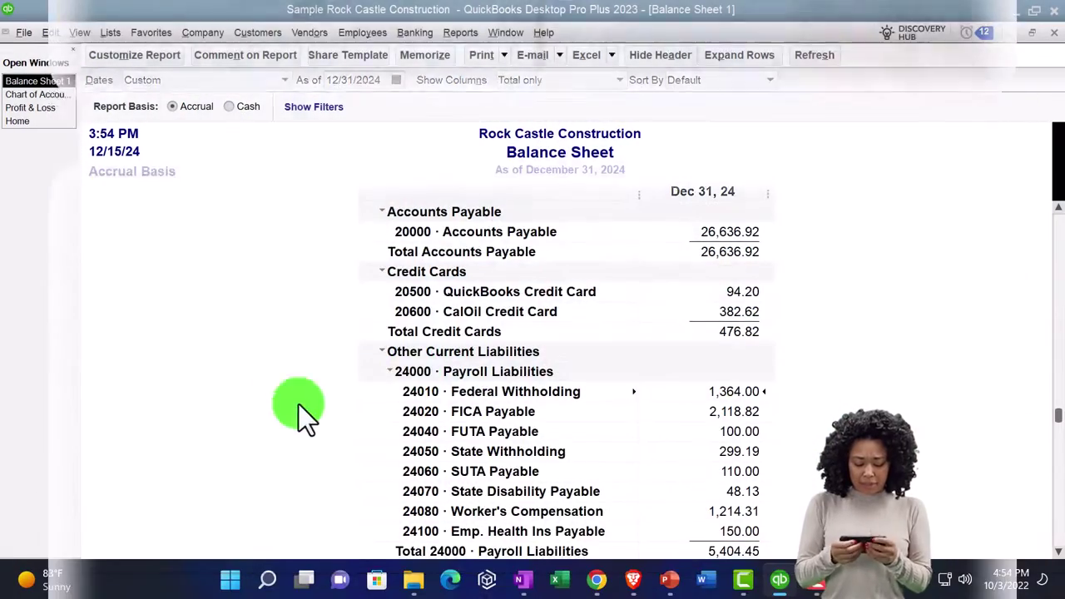
Step: Collapse and re-expand the Checking/Savings group under Current Assets, and expand all rows of the Balance Sheet
scroll(303, 412, "down", 1)
scroll(309, 422, "up", 12)
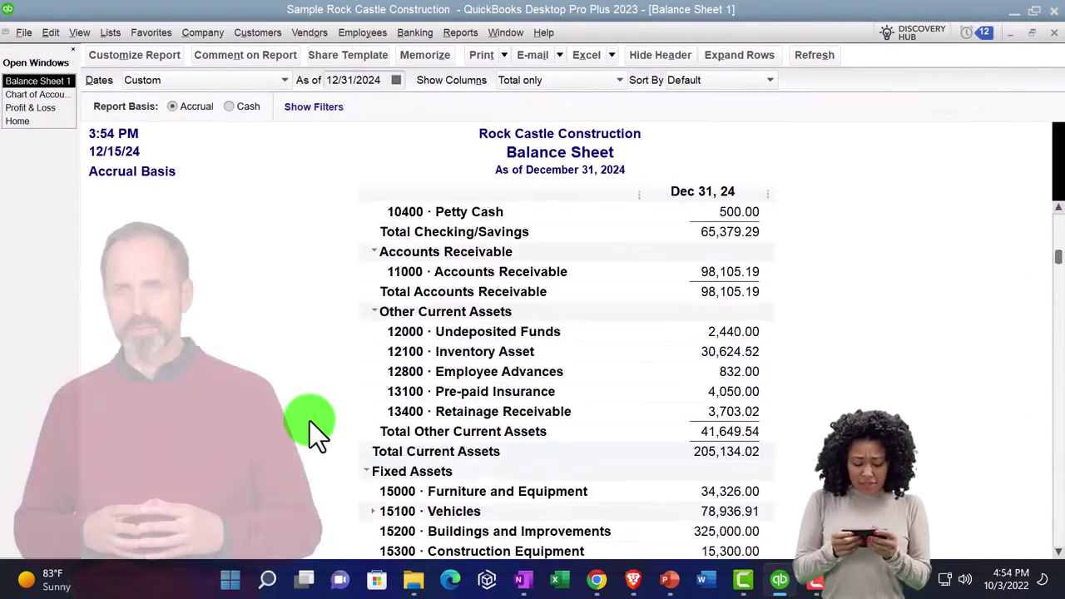
left_click(374, 249)
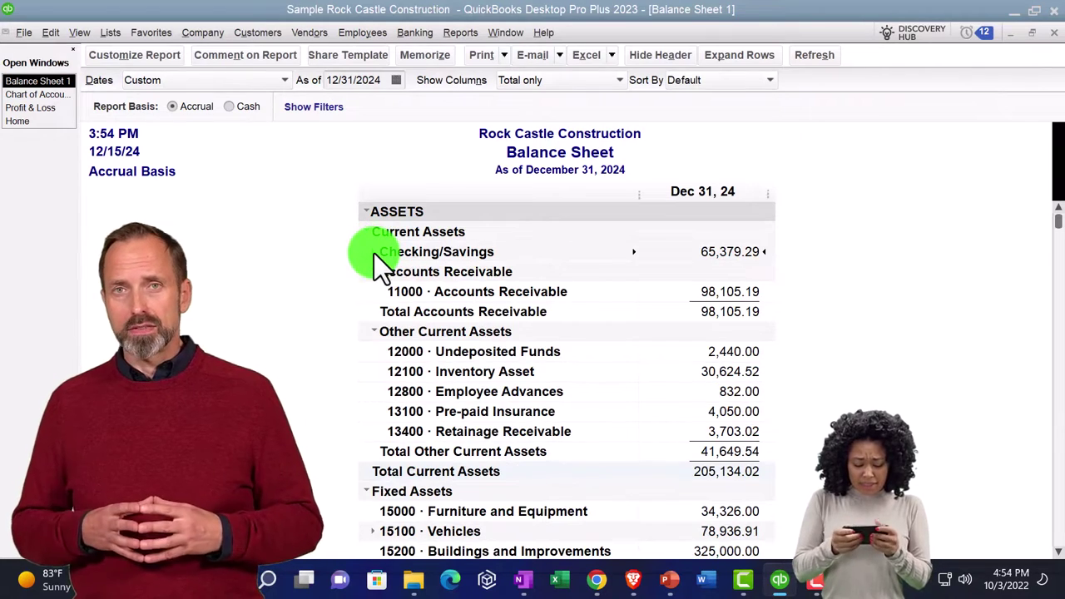
left_click(376, 251)
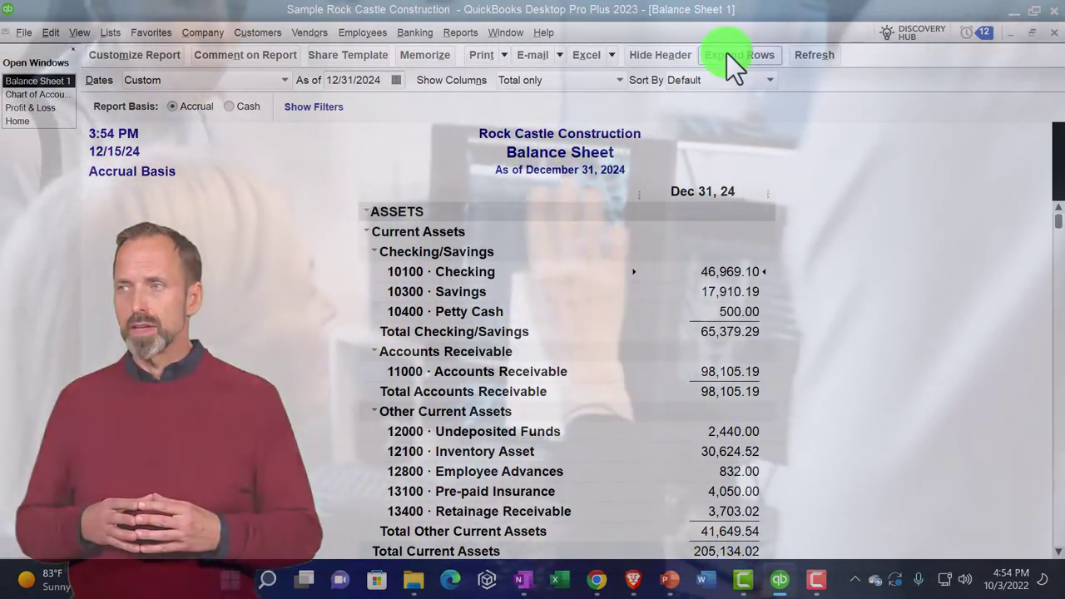
left_click(726, 53)
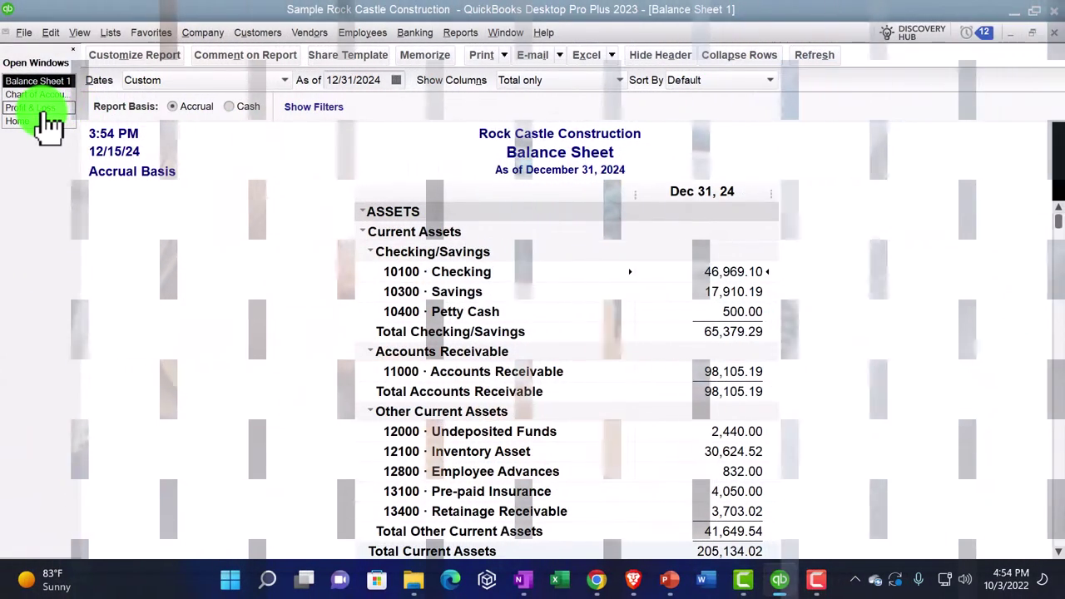
Step: Open the Profit & Loss report, collapse its rows and look through the condensed income and expense accounts
left_click(37, 108)
scroll(270, 299, "down", 15)
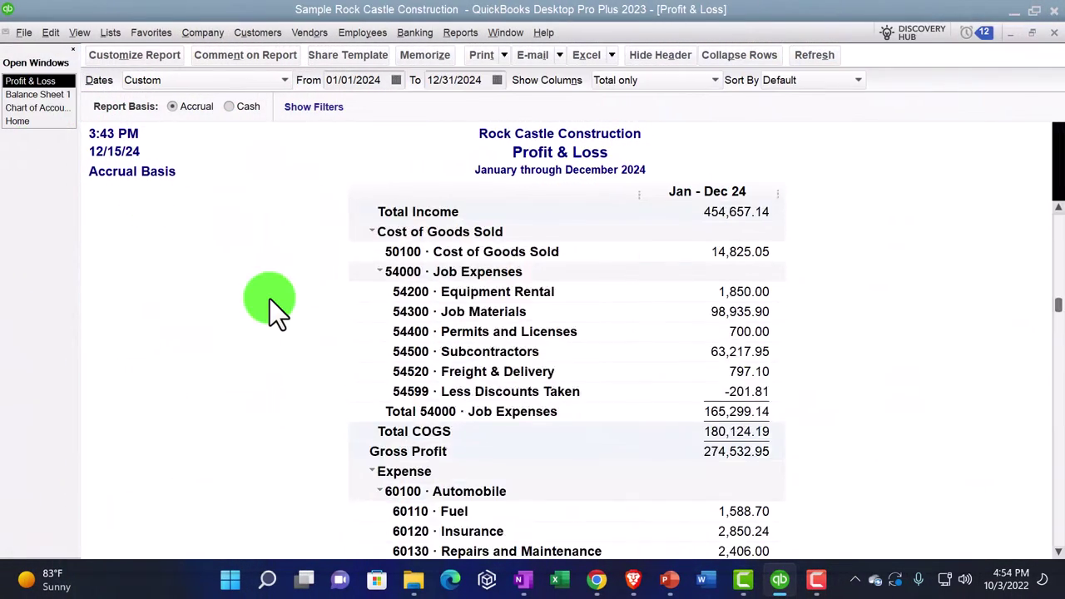
scroll(270, 299, "down", 2)
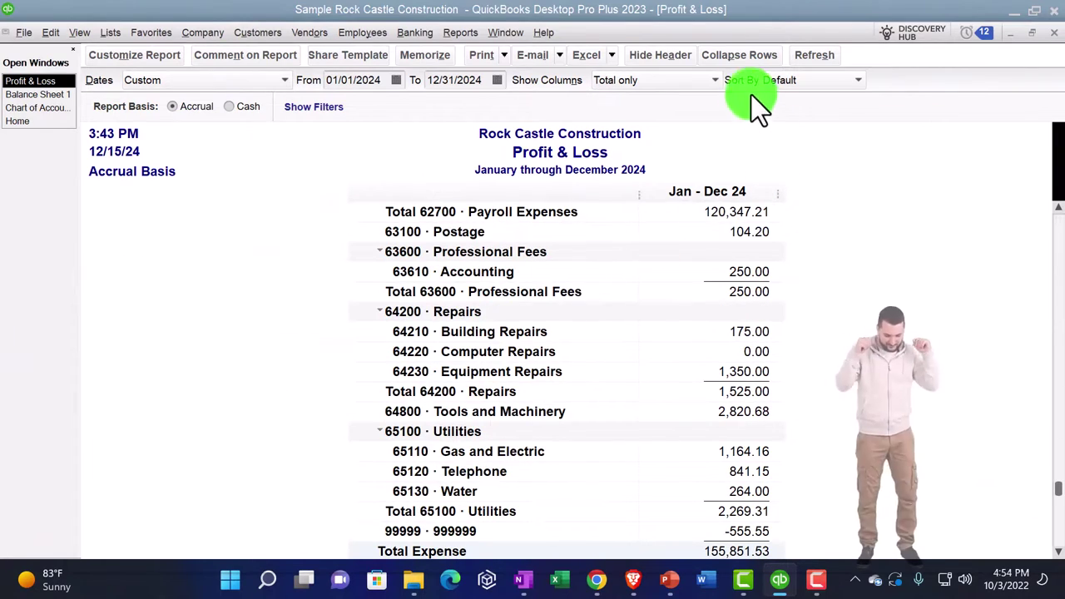
left_click(732, 57)
scroll(542, 369, "up", 4)
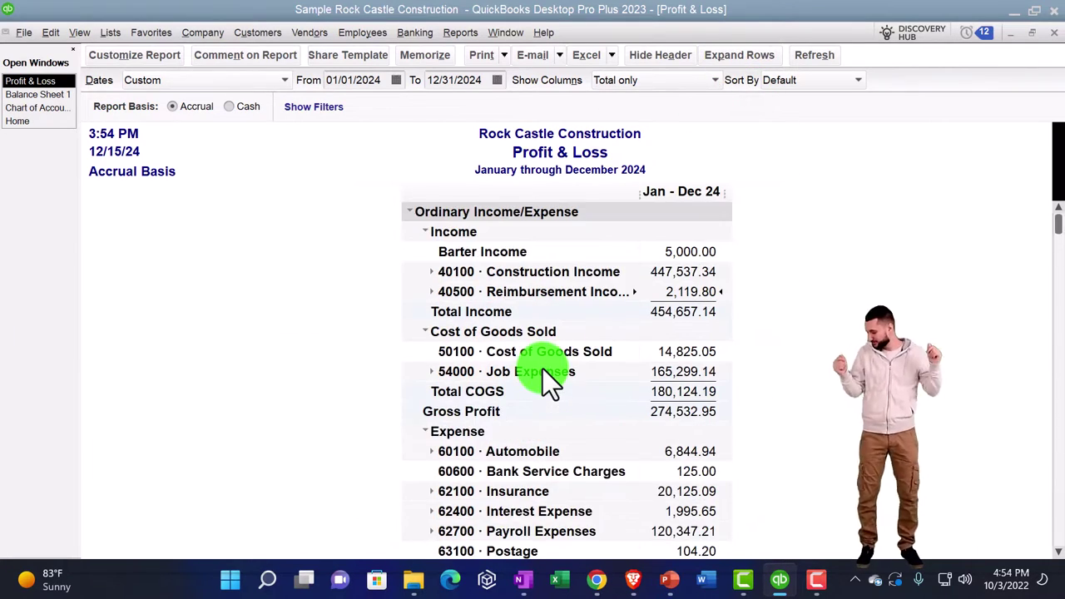
scroll(542, 369, "down", 4)
scroll(543, 369, "up", 5)
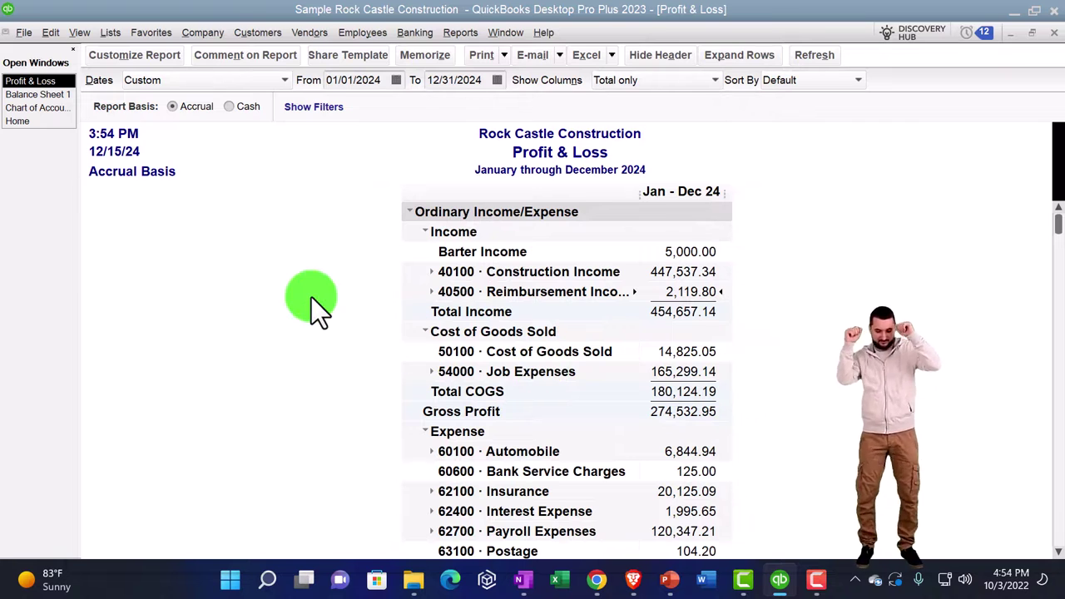
Step: Return to the Balance Sheet and refresh the report
left_click(44, 94)
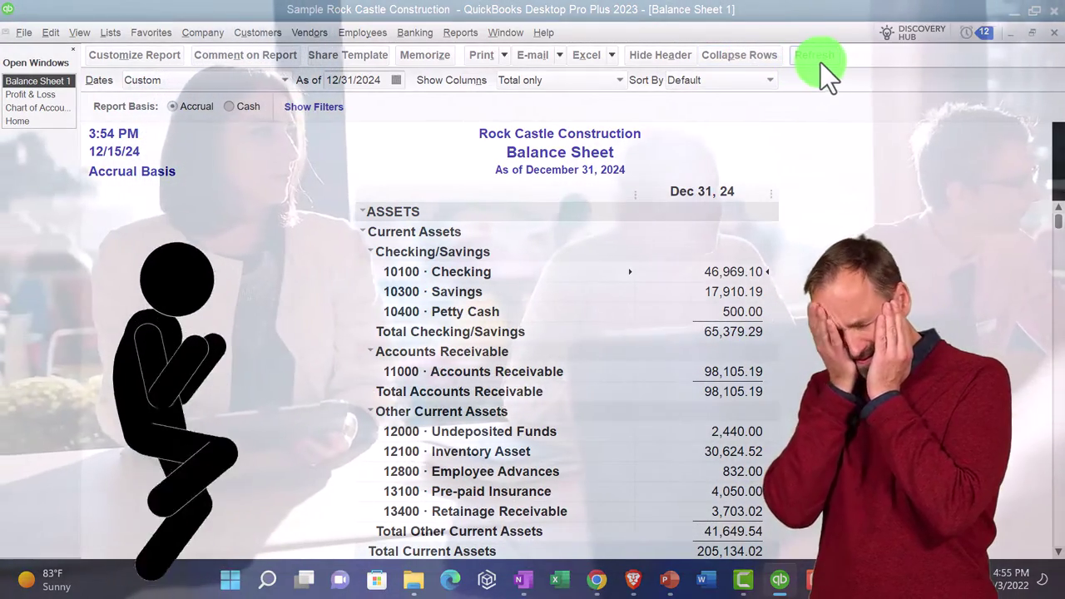
left_click(821, 60)
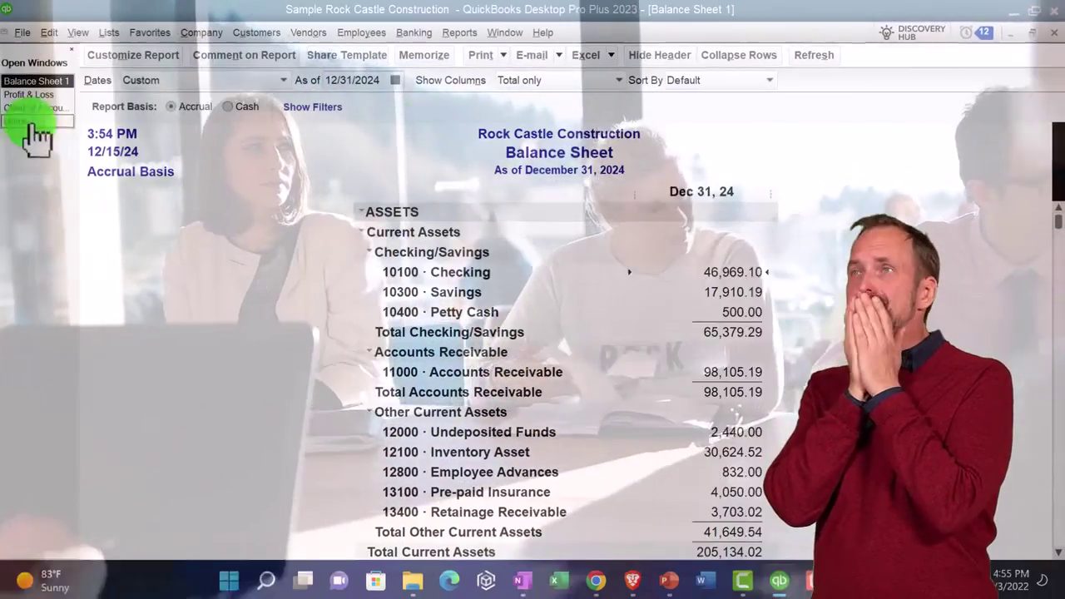
left_click(636, 100)
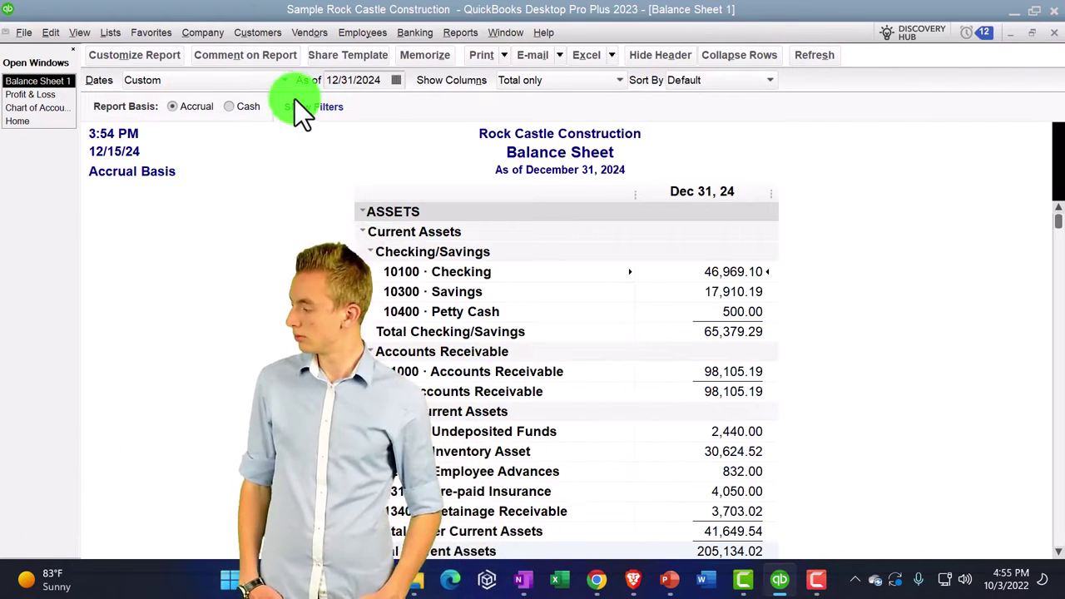
Step: Set the Balance Sheet's date range to This Week
left_click(283, 80)
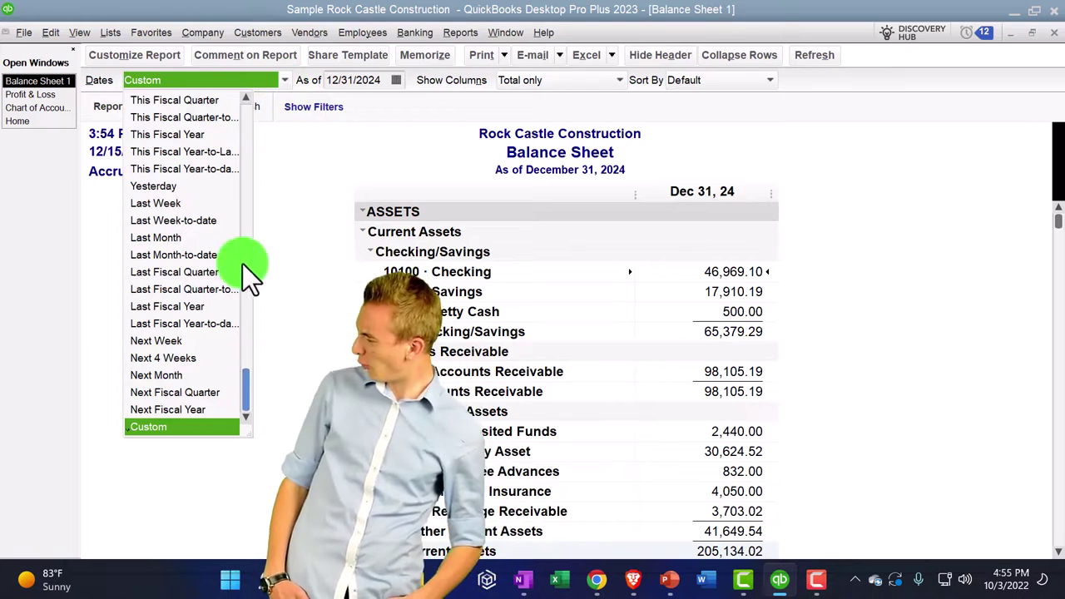
left_click_drag(246, 390, 221, 122)
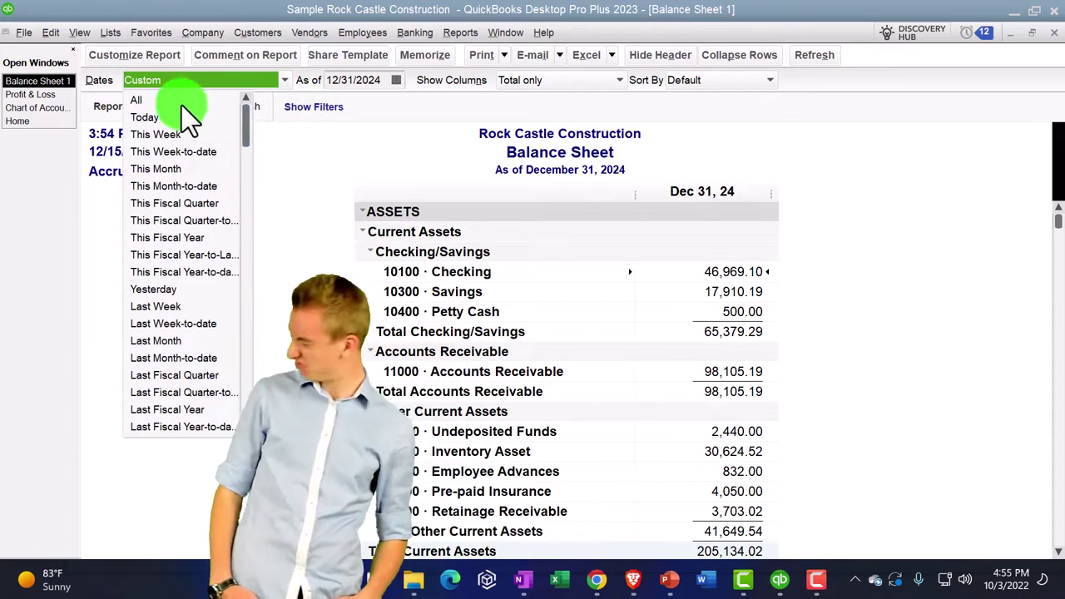
left_click(156, 135)
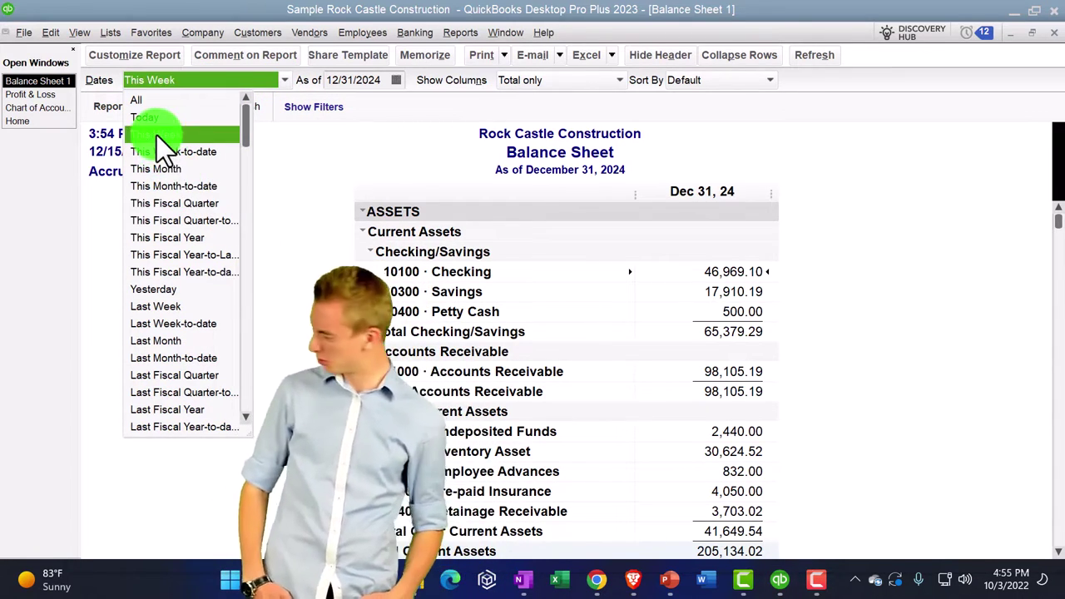
Step: Try This Fiscal Quarter and Last Month as the Balance Sheet's date range
left_click(285, 80)
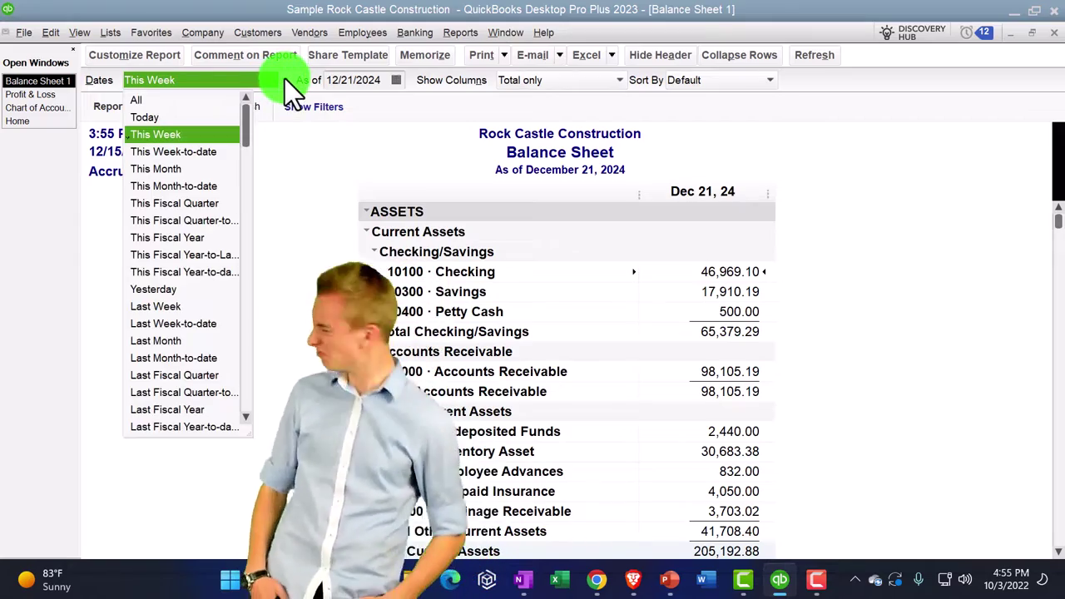
left_click(202, 205)
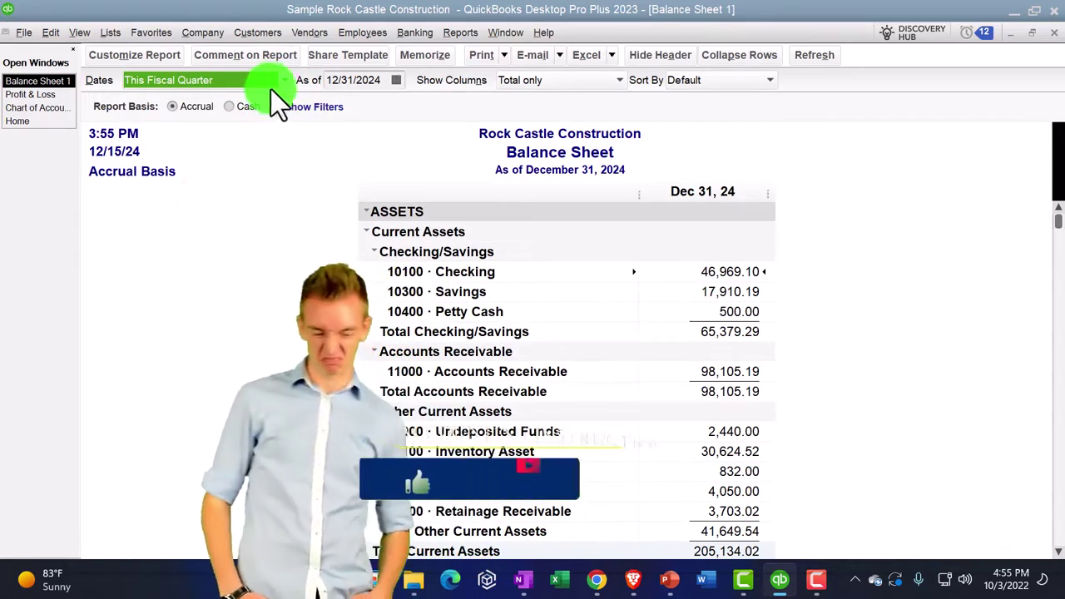
left_click(284, 81)
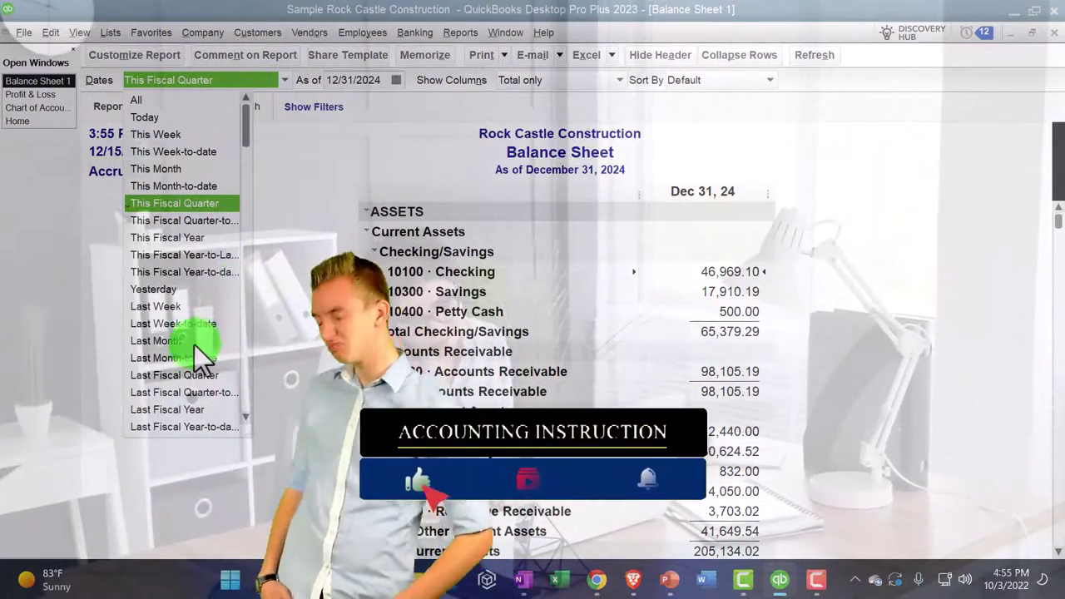
left_click(185, 341)
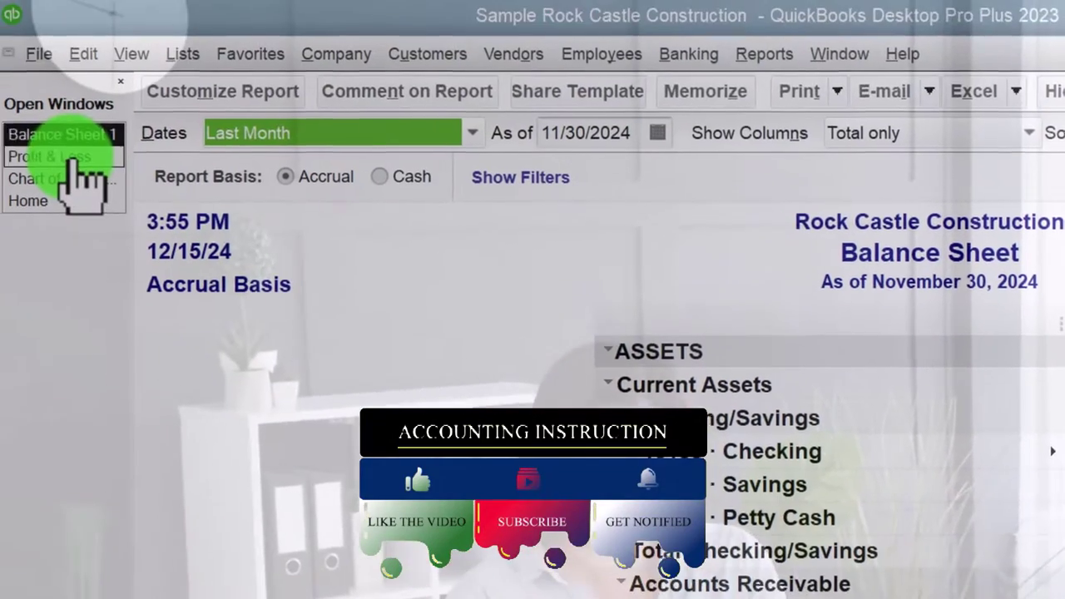
Step: Switch to the Profit & Loss report and set its date range to This Fiscal Quarter
left_click(75, 158)
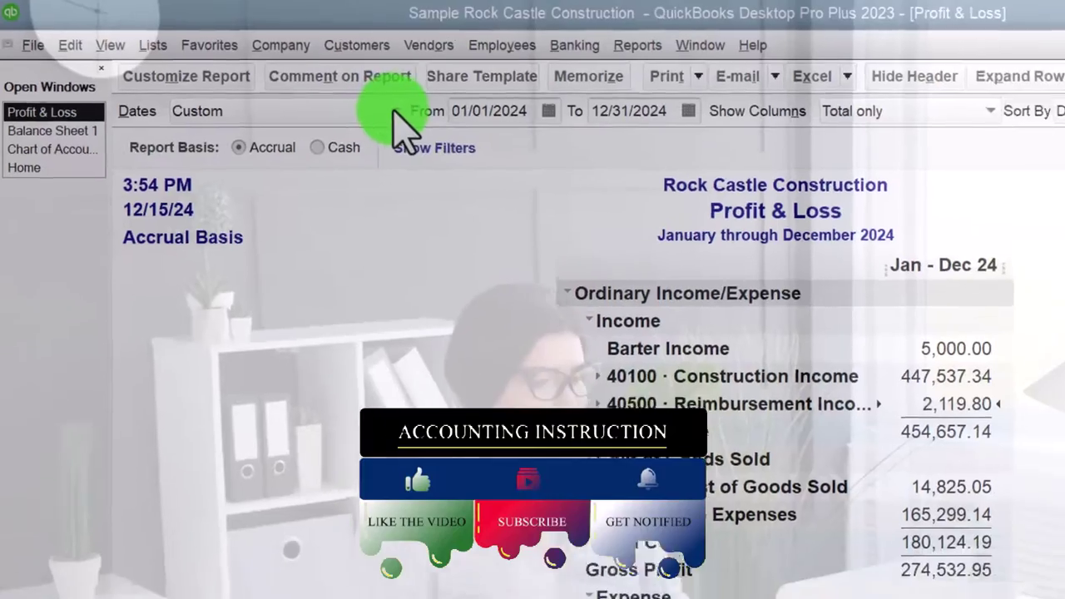
left_click(462, 133)
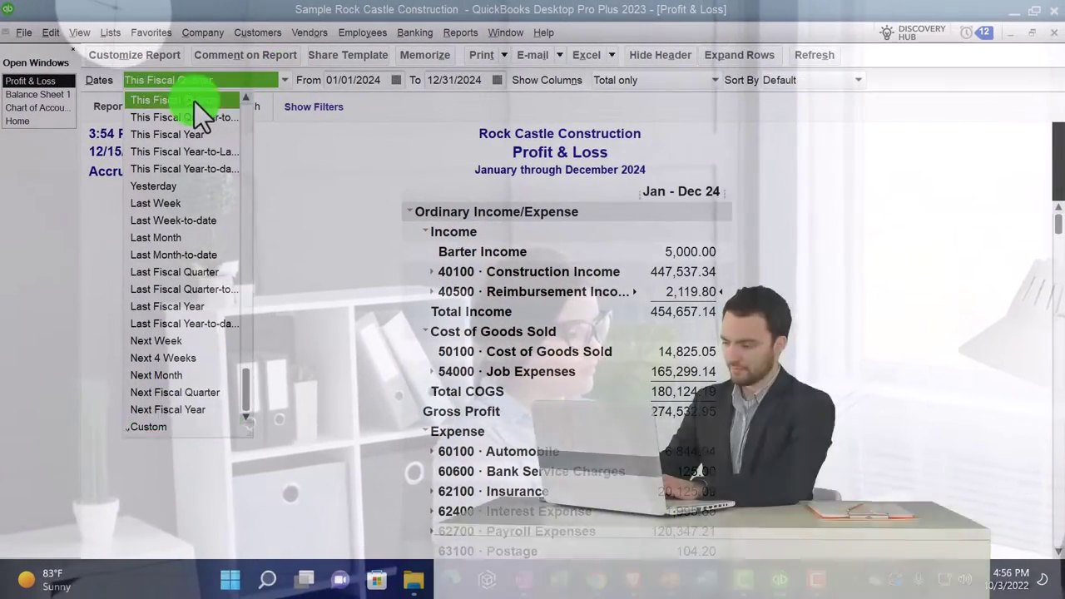
left_click(194, 101)
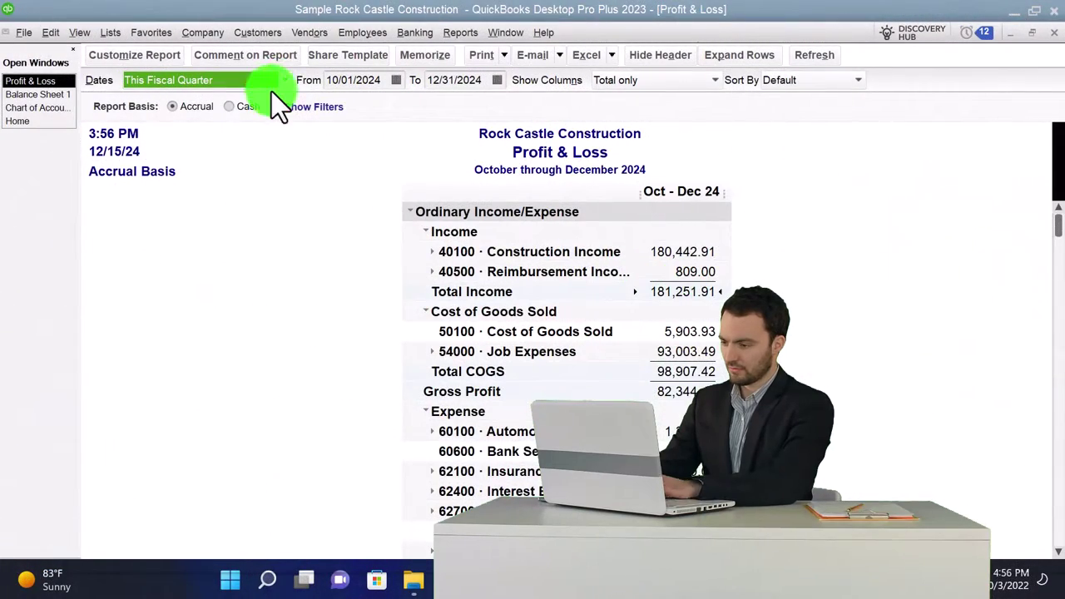
Step: Try This Fiscal Year as the Profit & Loss date range and finish by setting it to This Month
left_click(285, 81)
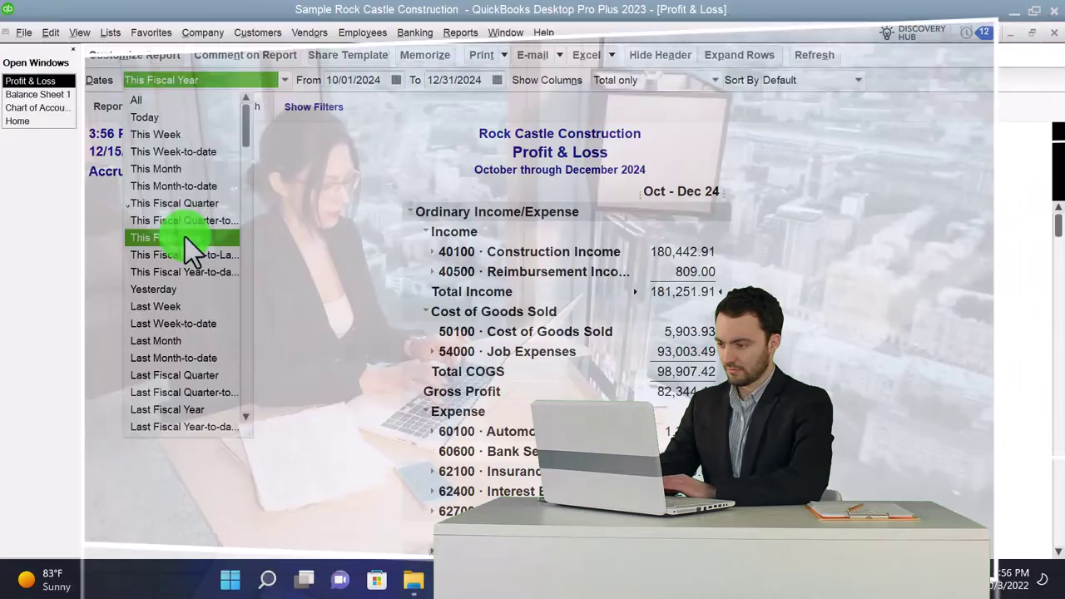
left_click(185, 237)
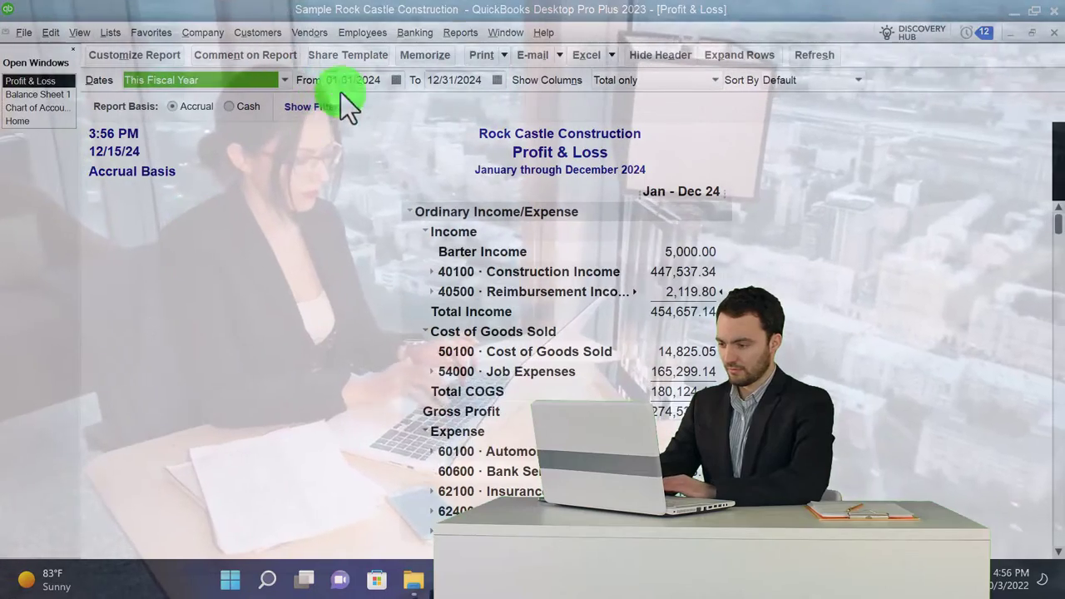
left_click(285, 78)
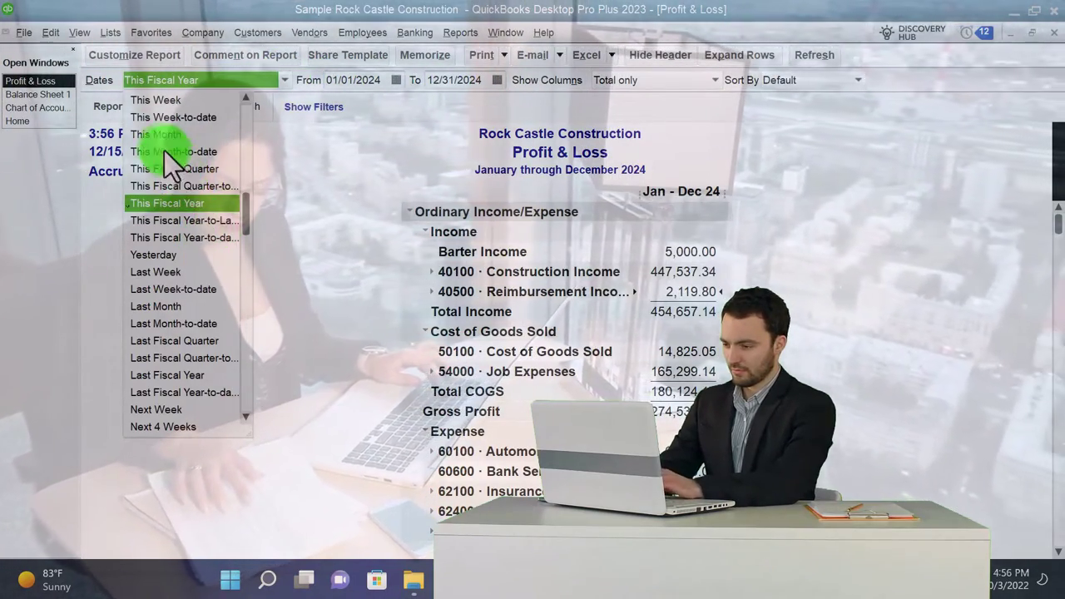
left_click(156, 134)
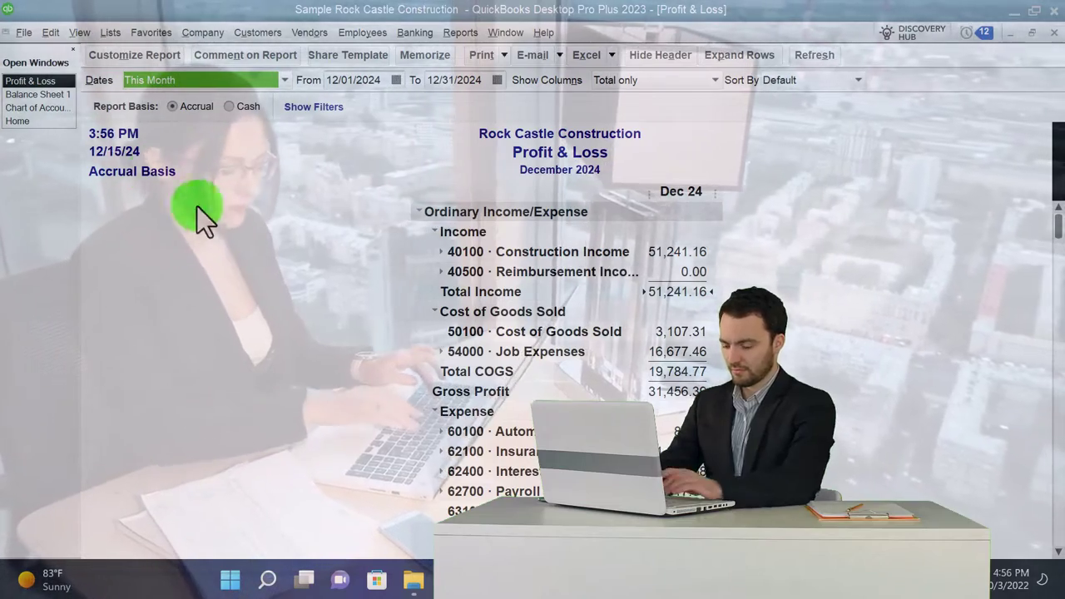
Step: Return to the Balance Sheet and set its date range to This Fiscal Year
left_click(37, 94)
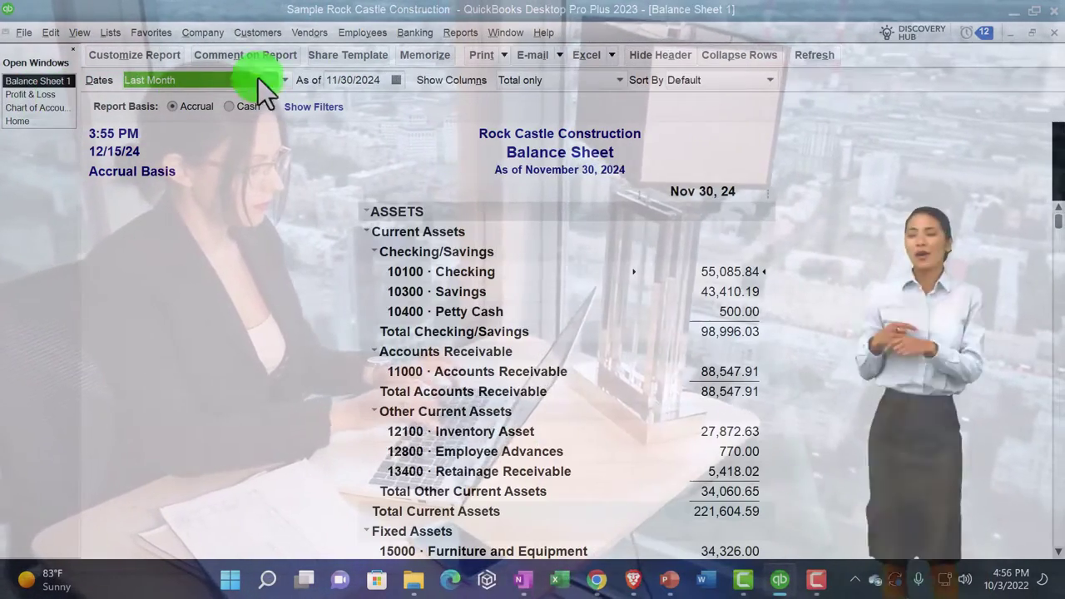
left_click(286, 79)
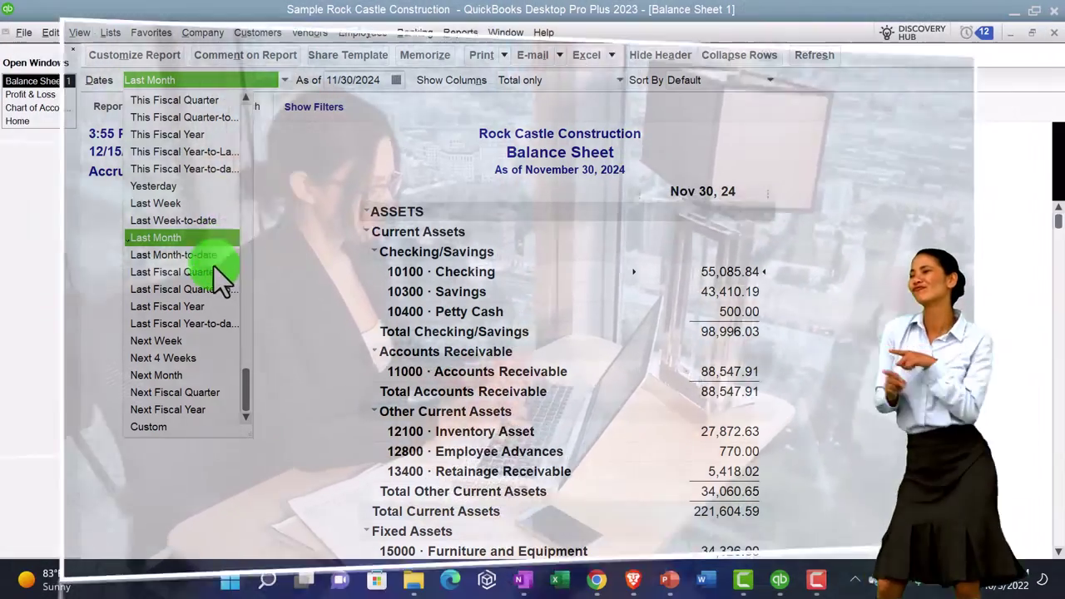
scroll(214, 267, "up", 2)
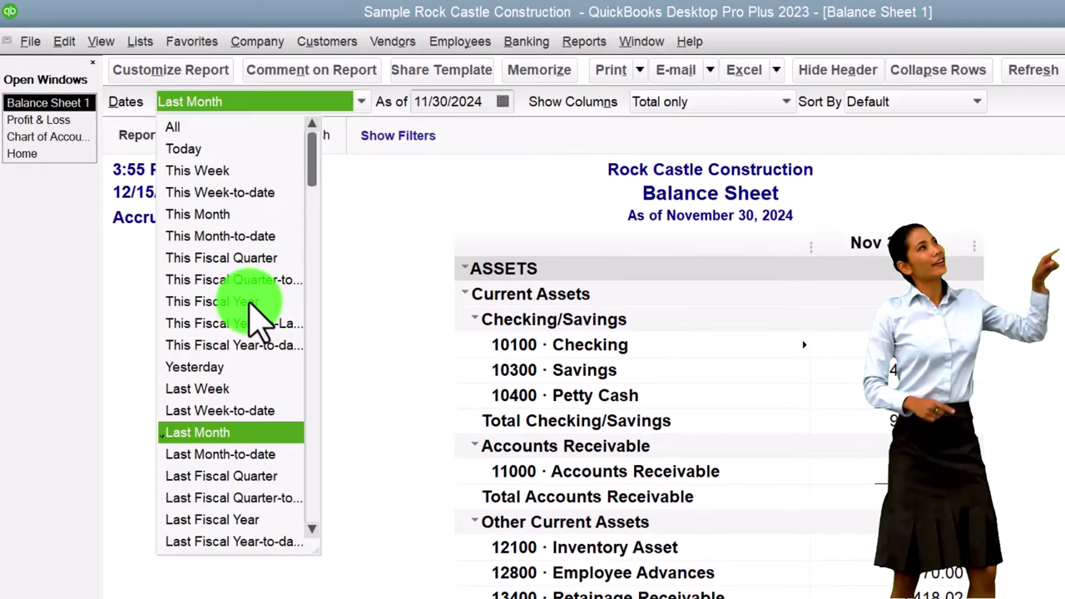
left_click(196, 236)
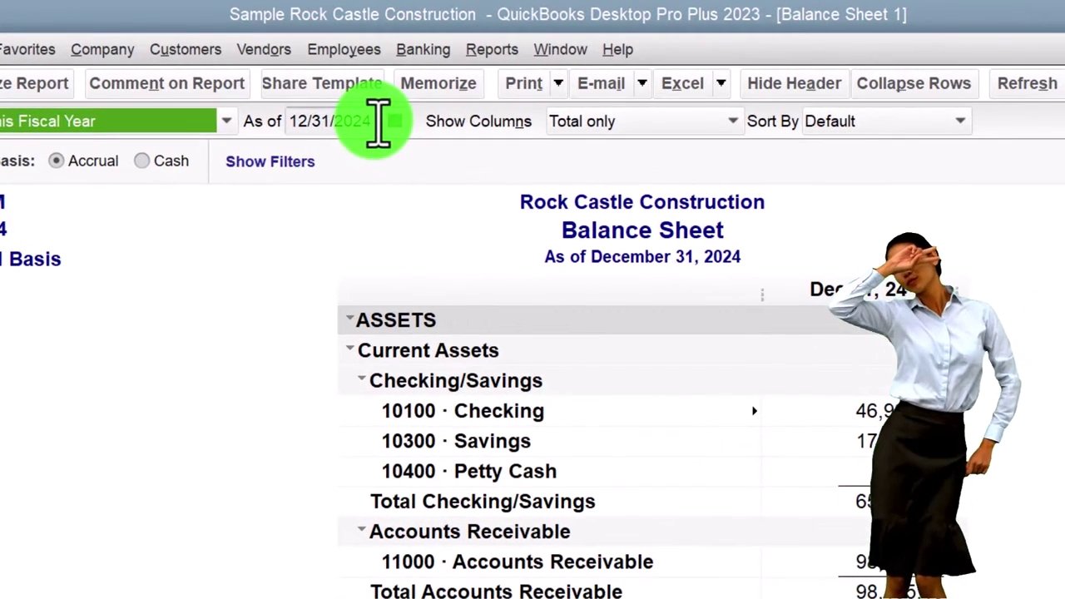
Step: View the transactions behind the 10100 Checking balance and close the Transactions by Account report
left_click(481, 102)
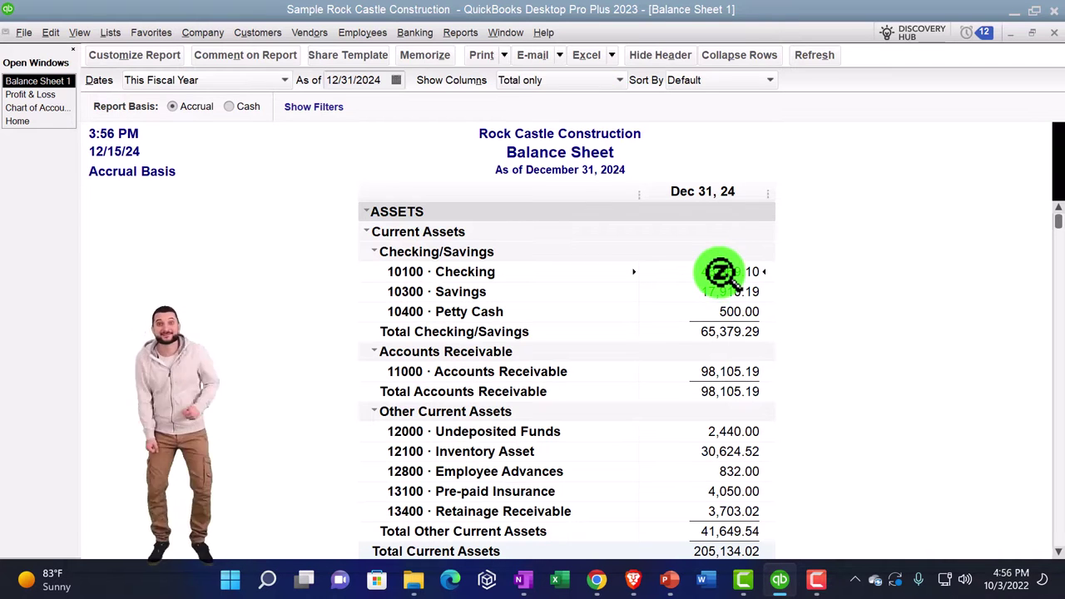
double_click(720, 272)
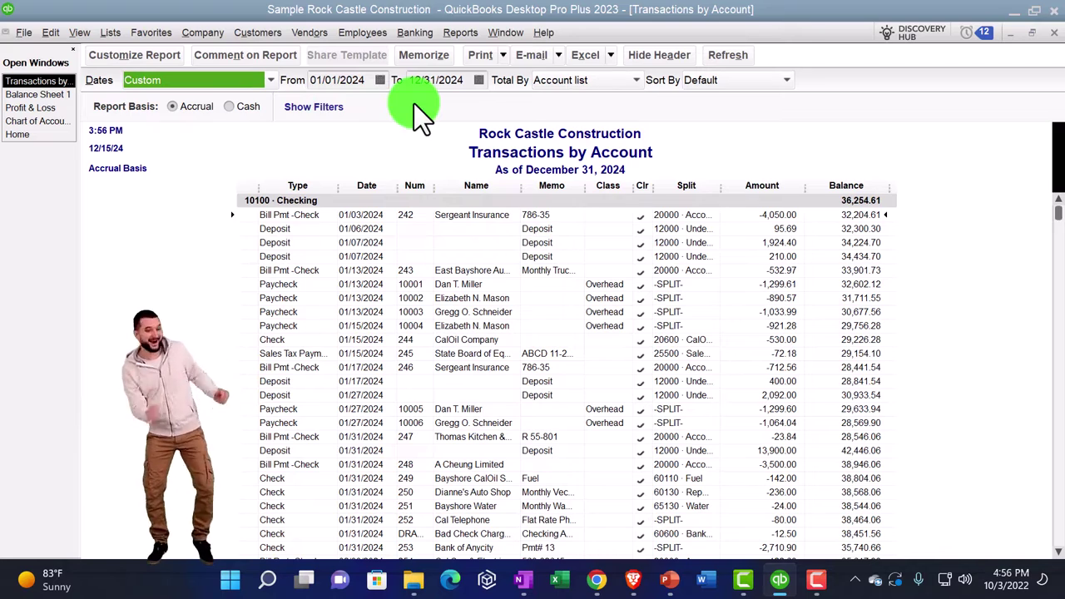
left_click(1053, 34)
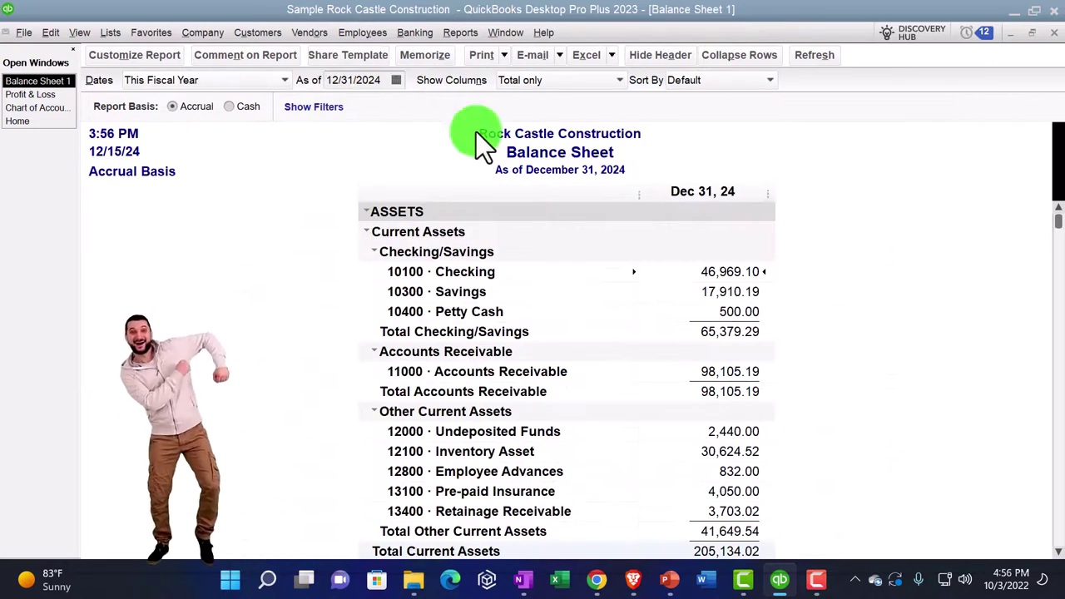
Step: Set the Balance Sheet's date range to Custom, keeping 12/31/2024 as the as-of date
left_click(284, 80)
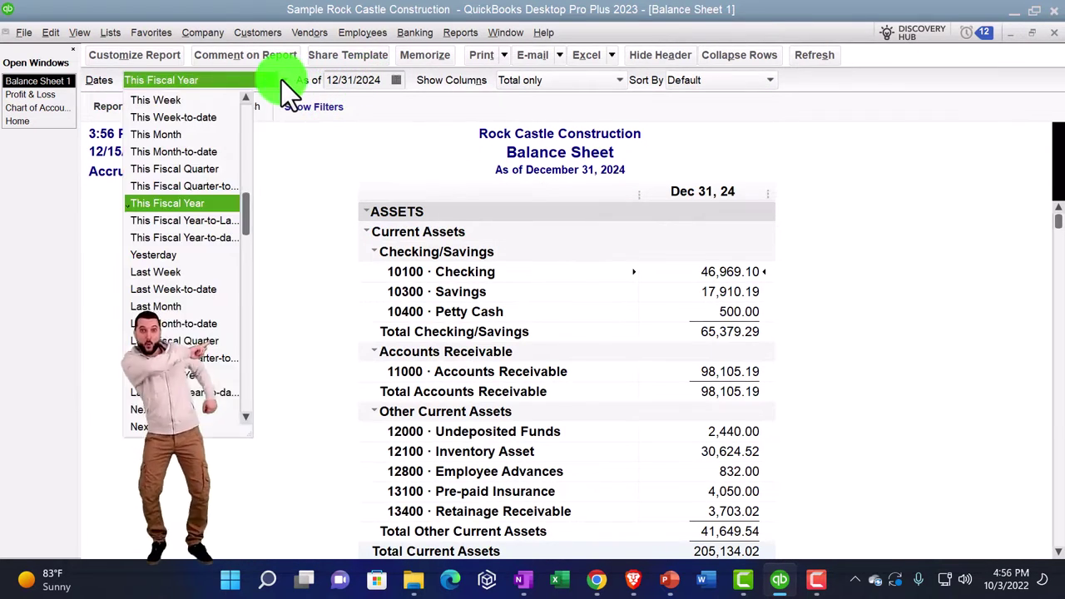
scroll(166, 375, "down", 2)
left_click(142, 429)
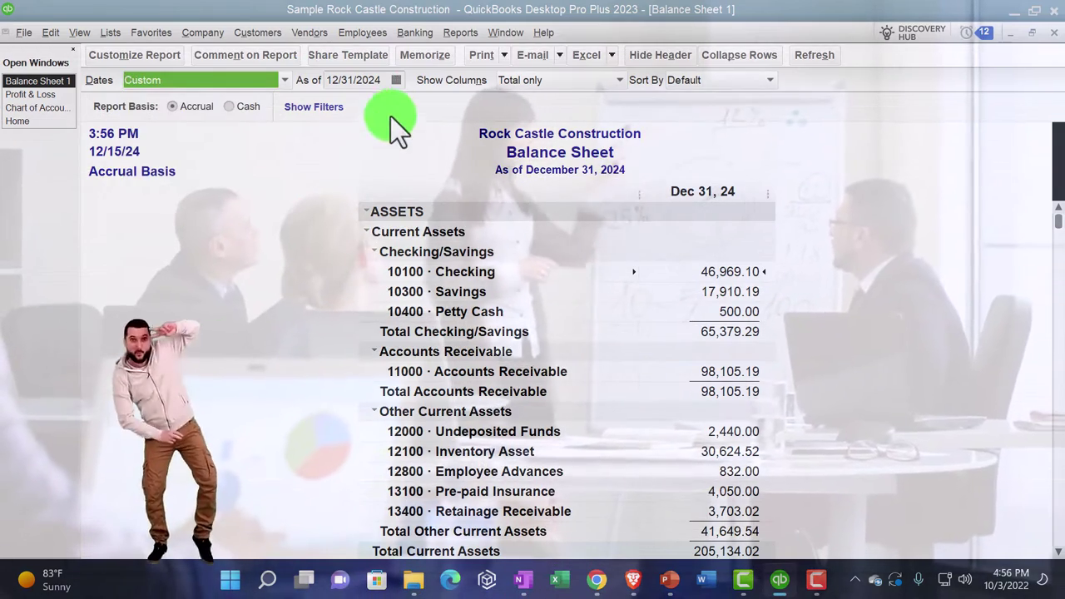
left_click(343, 80)
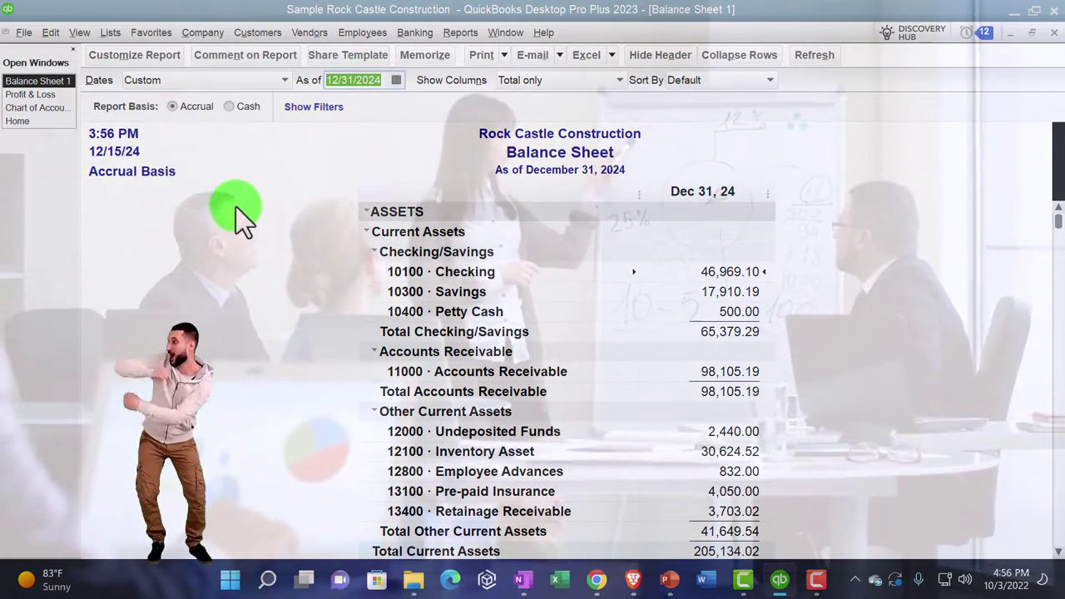
key("Tab")
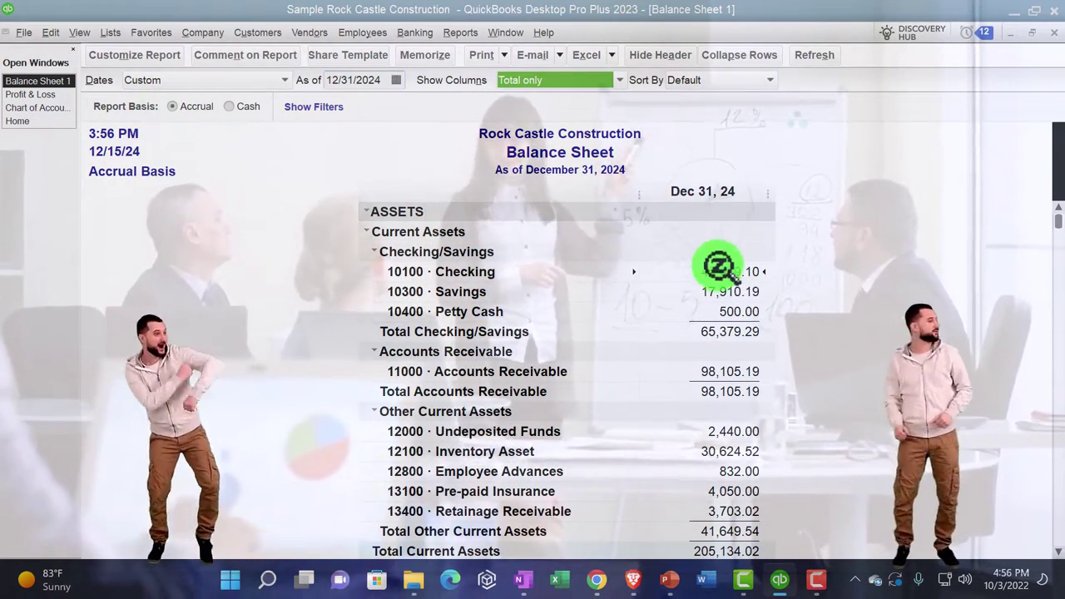
Step: Drill into the Checking balance again to check the From and To dates of its transactions, and close the detail report
double_click(720, 272)
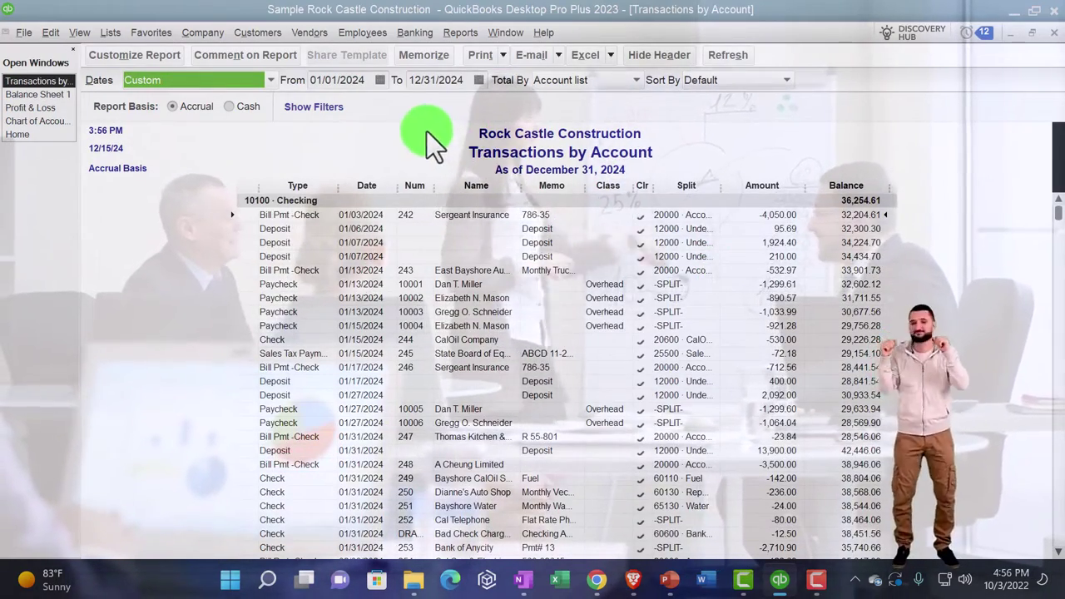
left_click(1053, 35)
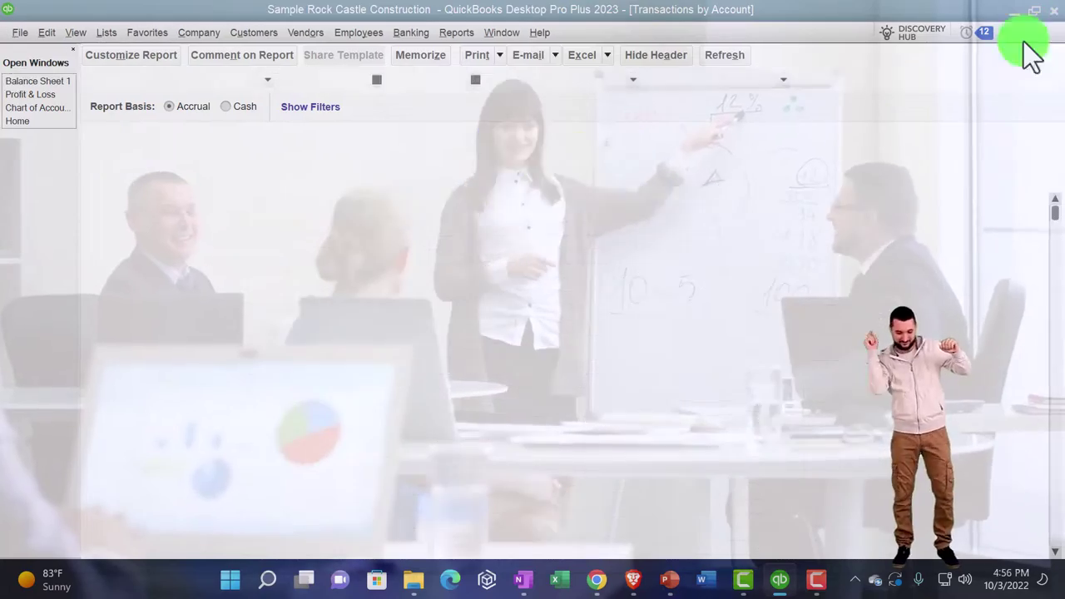
Step: Set the Balance Sheet's date range to Custom again with 12/31/2024 as the as-of date
left_click(282, 80)
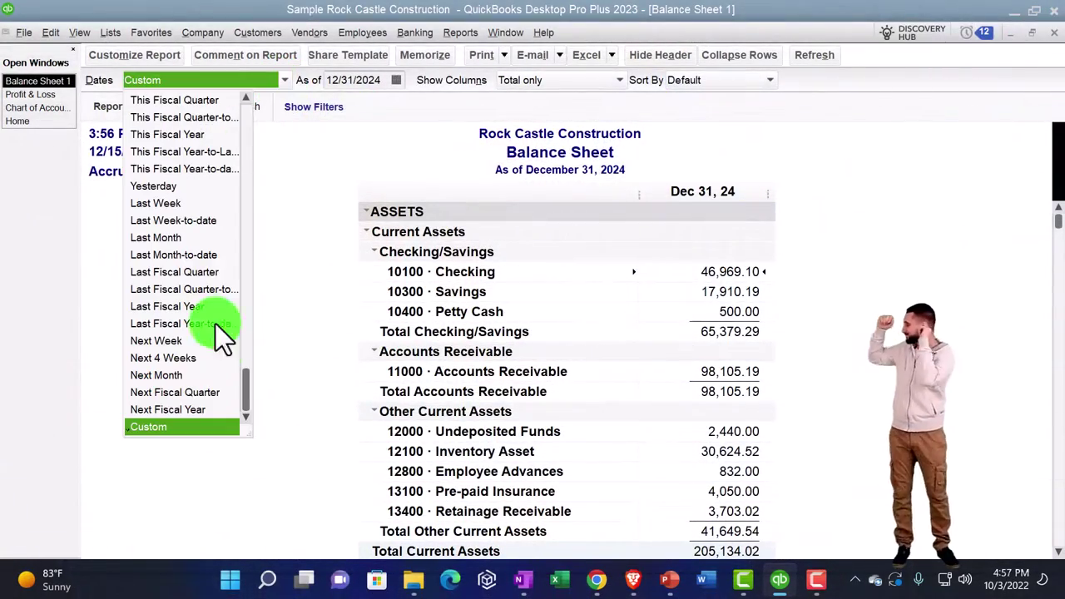
left_click(183, 429)
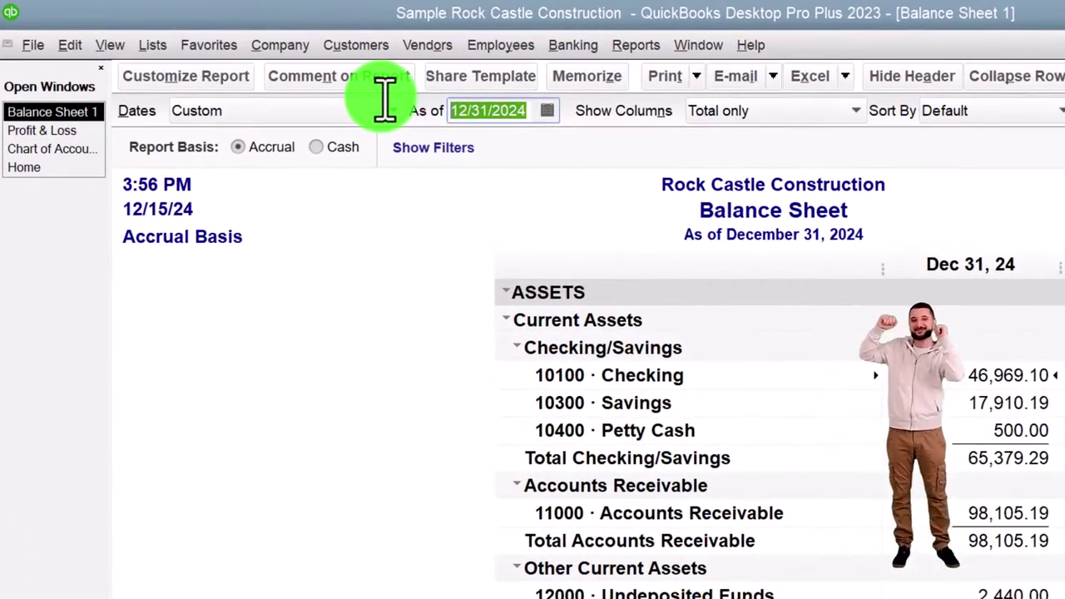
type("12/31/2024")
key("Tab")
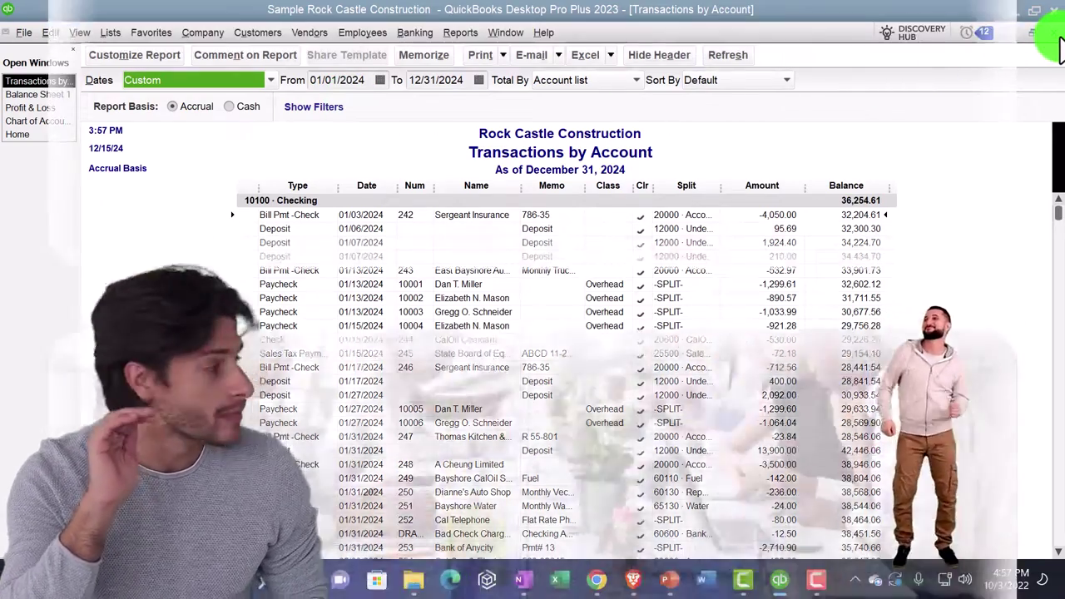
Step: Drill into the Balance Sheet's Checking balance, set the transaction detail's date range to This Fiscal Year, and close the detail report
left_click(1055, 31)
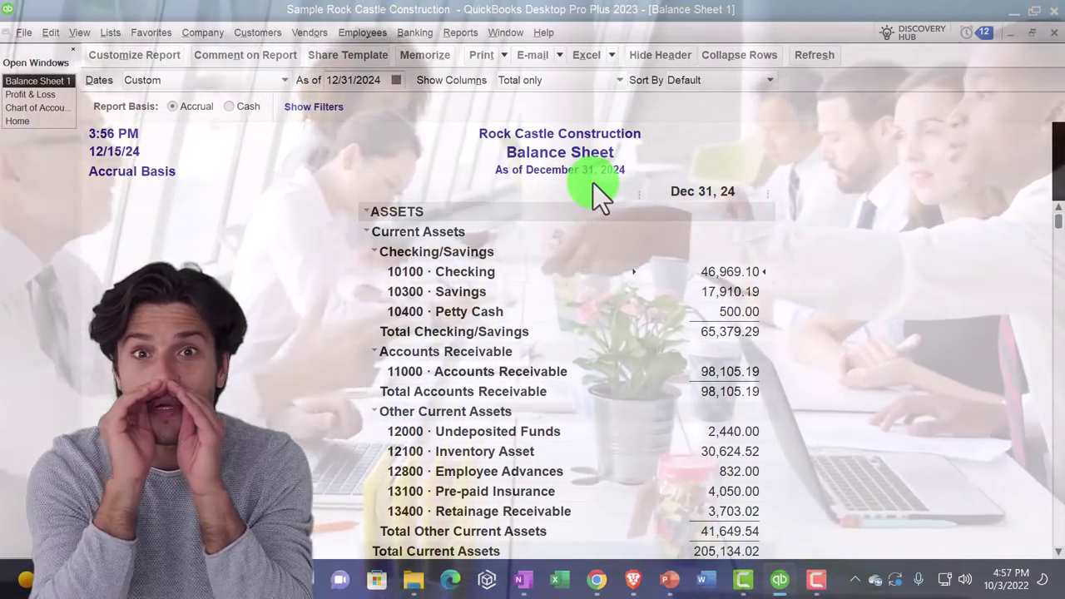
double_click(721, 265)
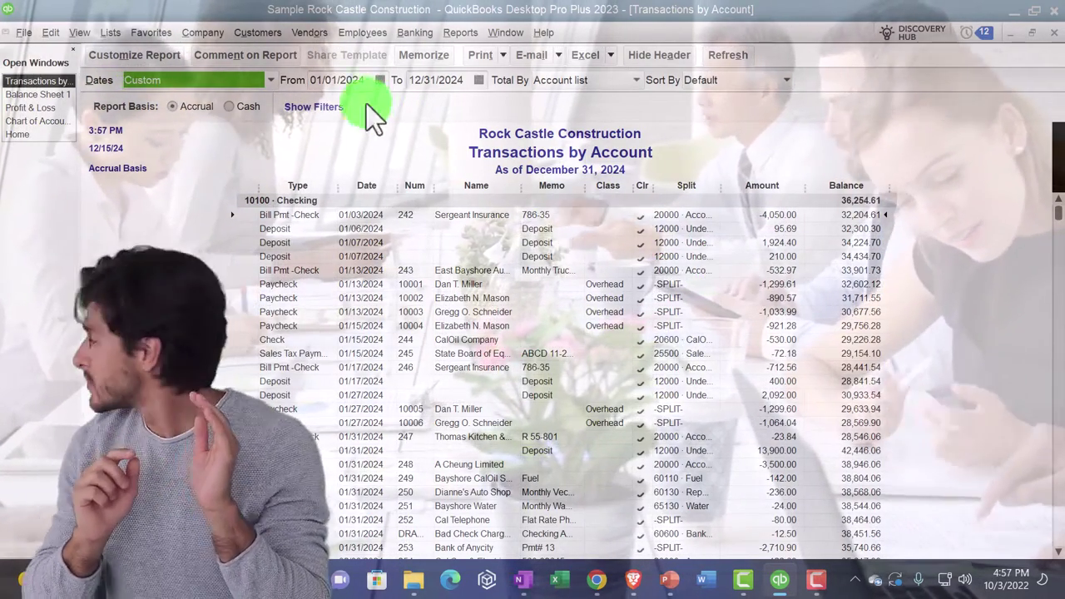
left_click(270, 80)
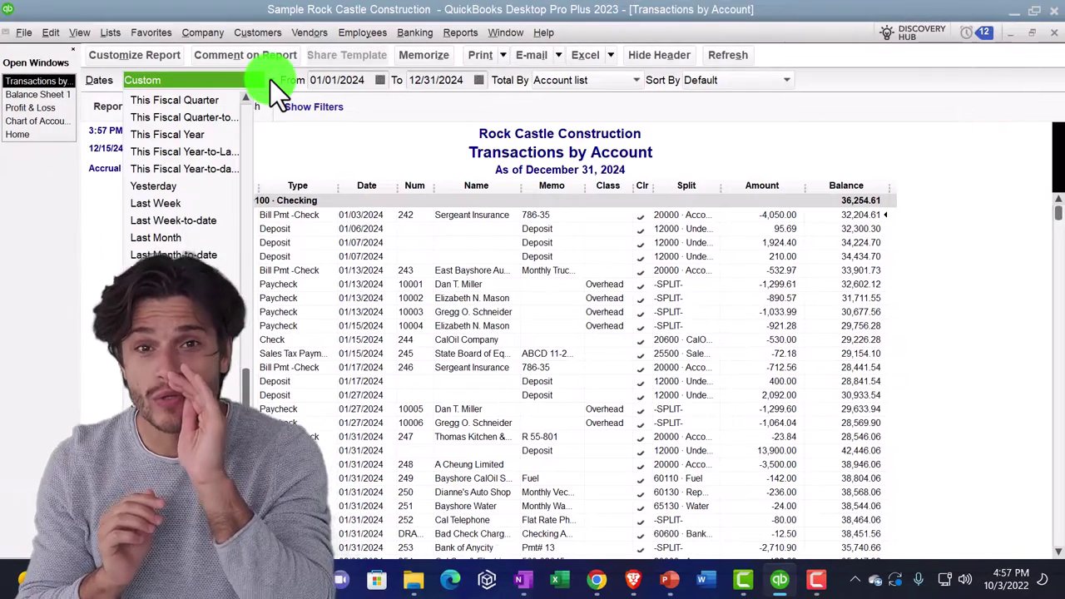
left_click(178, 135)
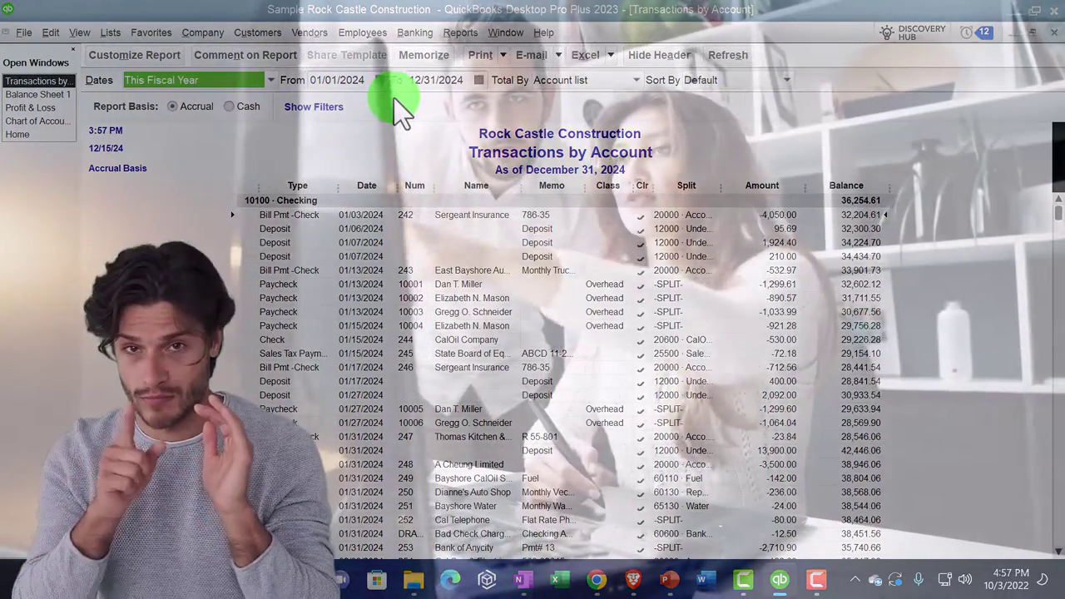
left_click(1052, 33)
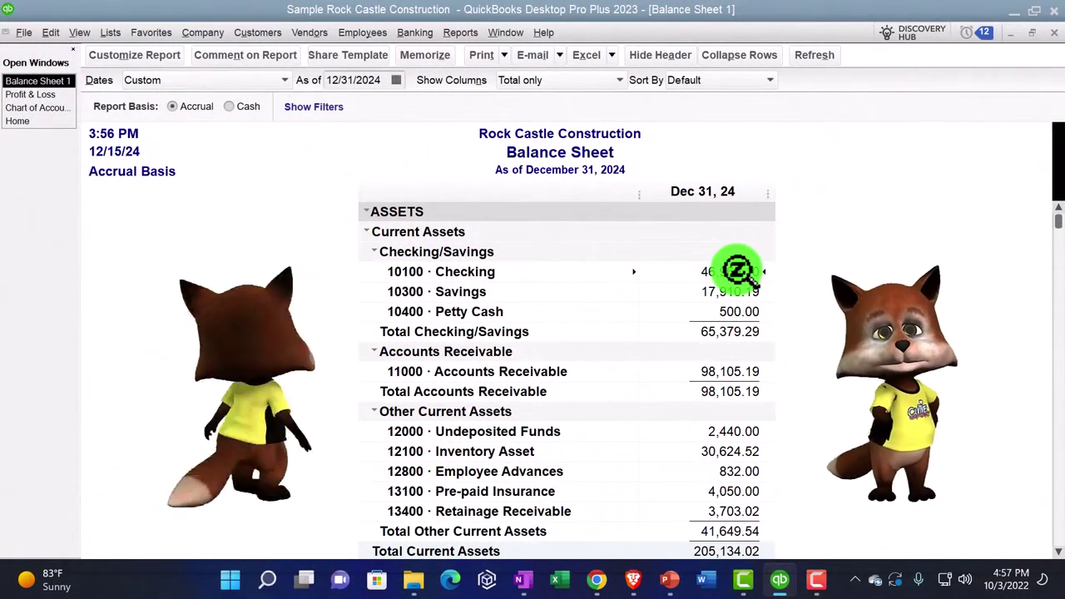
Step: Check the Balance Sheet's date range in its customization settings and show the report's columns by Month
left_click(136, 58)
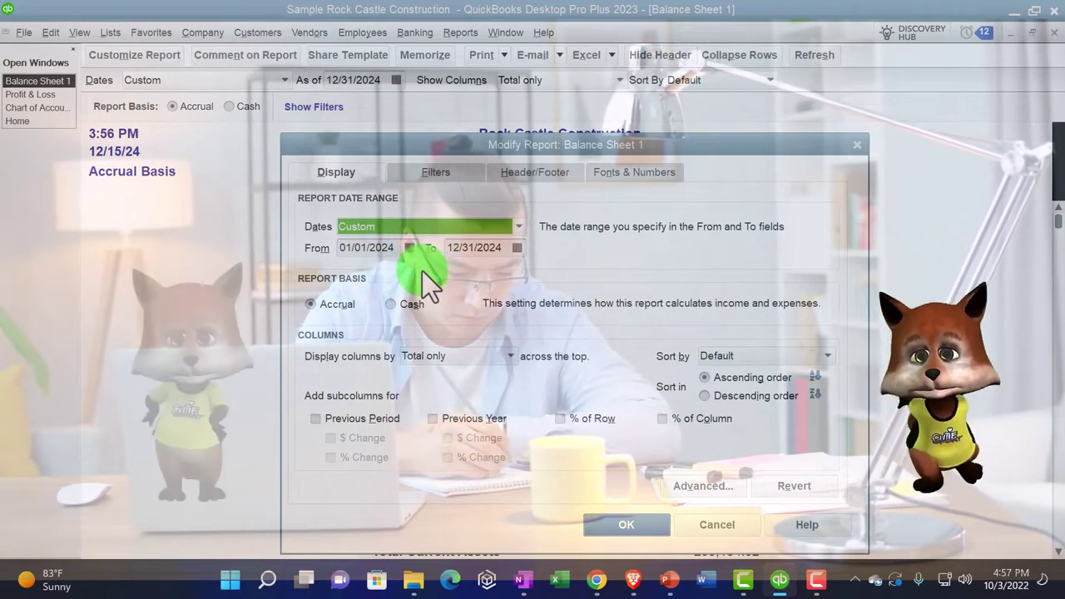
left_click(859, 146)
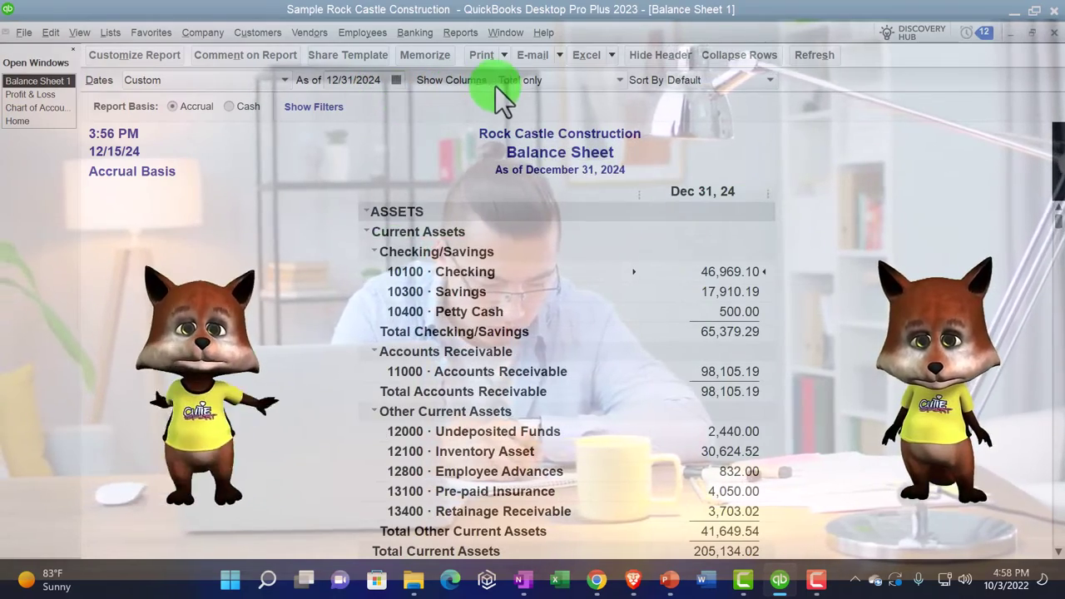
left_click(610, 83)
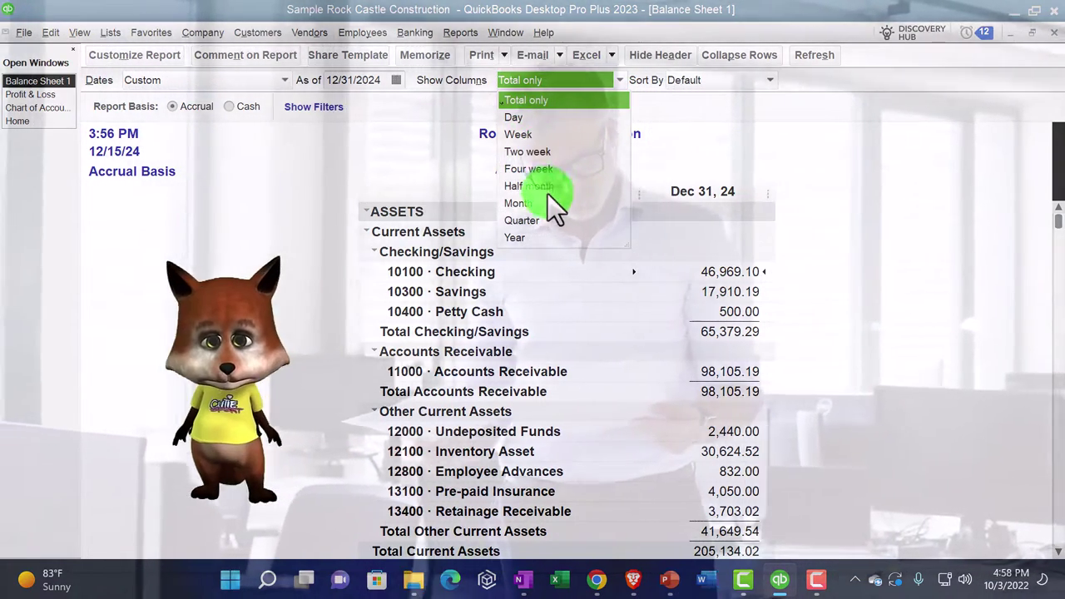
left_click(525, 206)
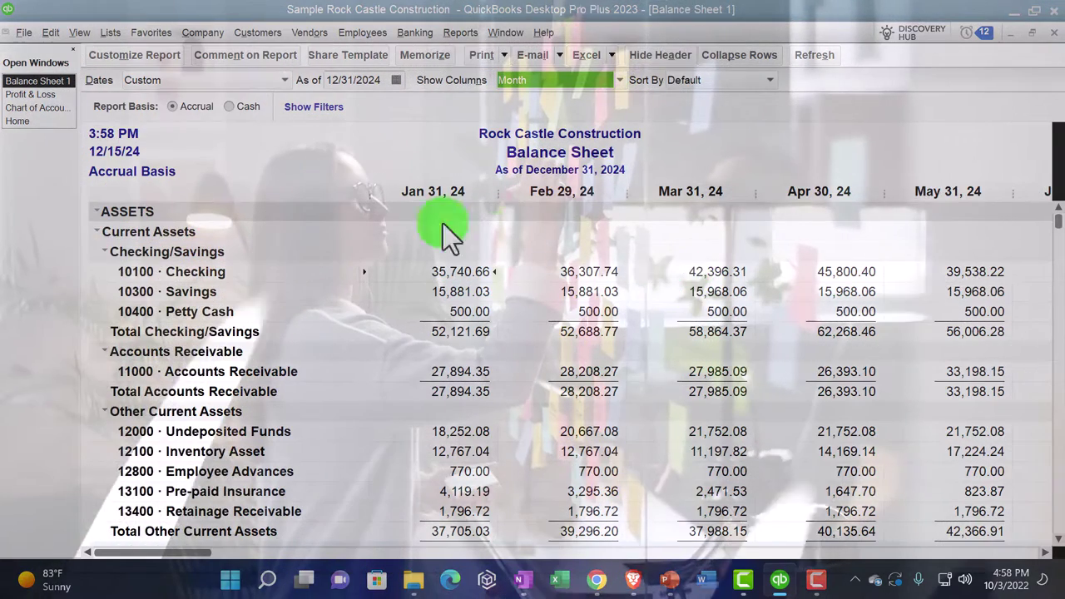
Step: Set the Profit & Loss report's date range to This Fiscal Year and show its columns by Quarter
left_click(34, 94)
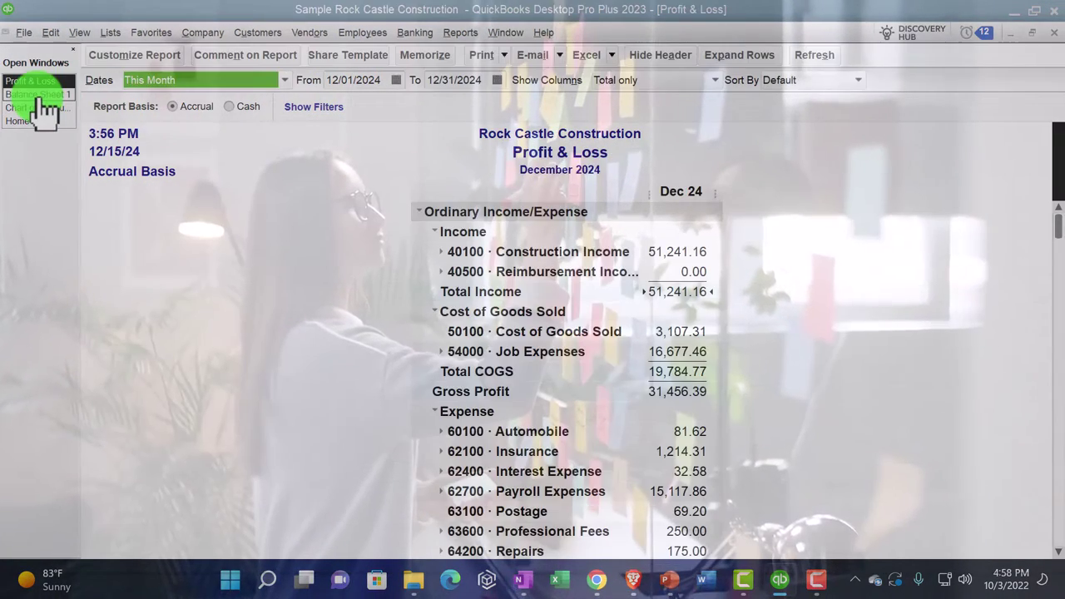
left_click(283, 80)
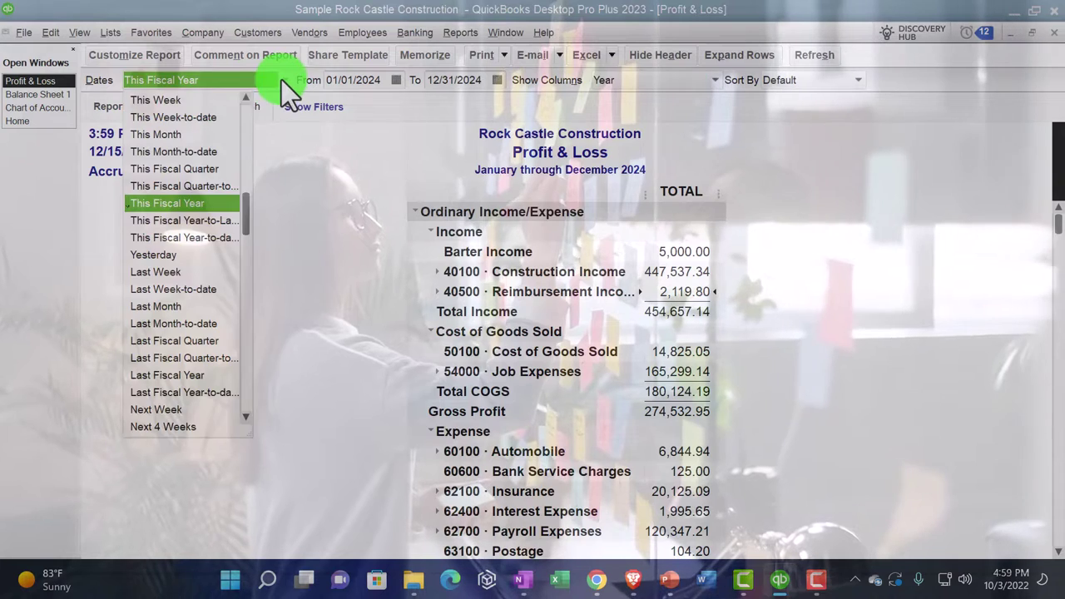
left_click(183, 205)
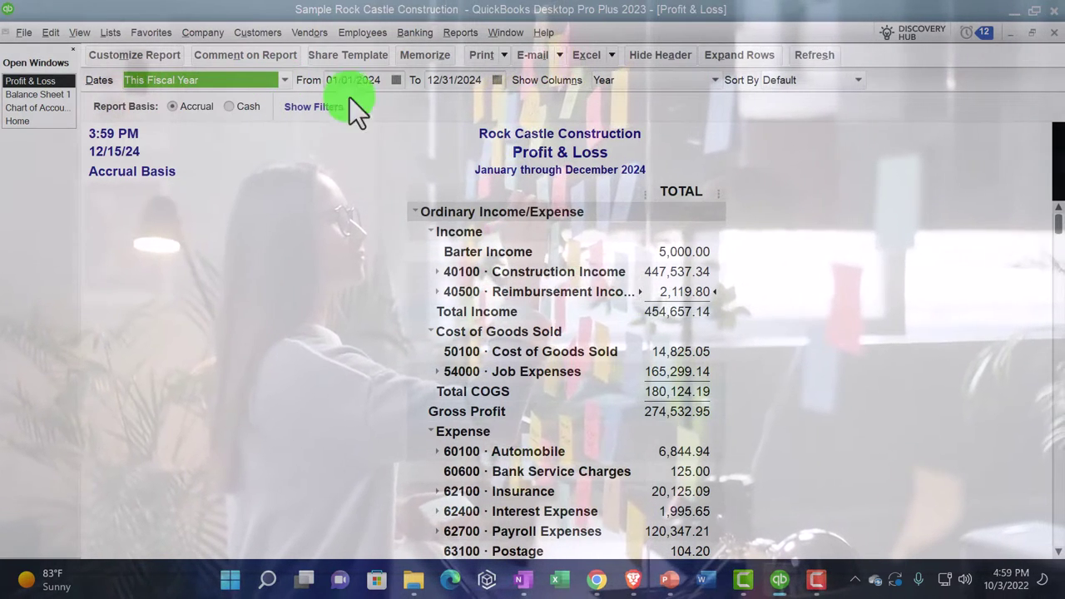
left_click(713, 79)
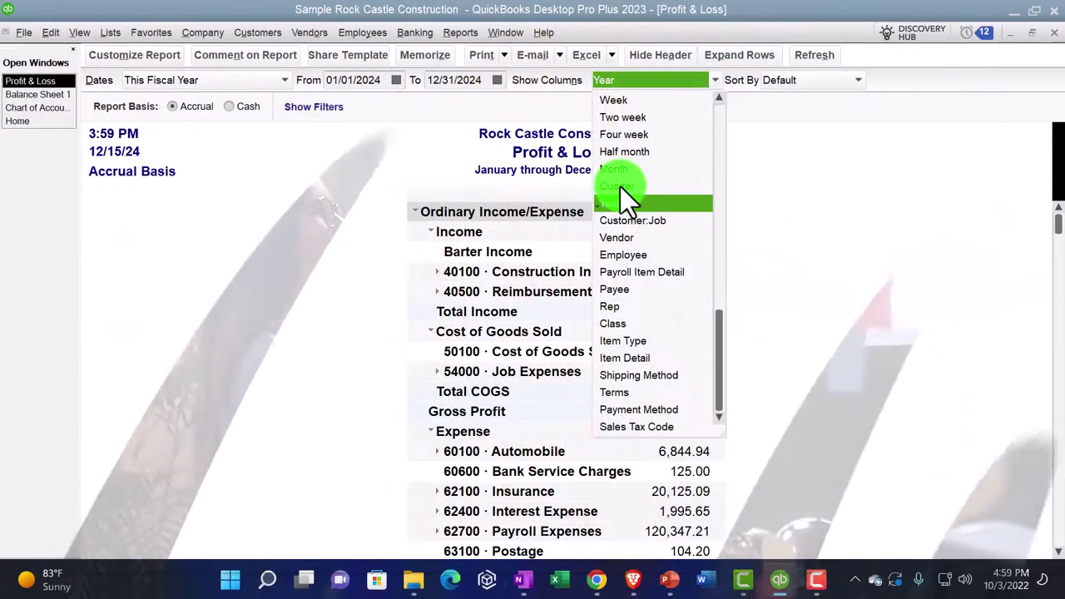
left_click(620, 186)
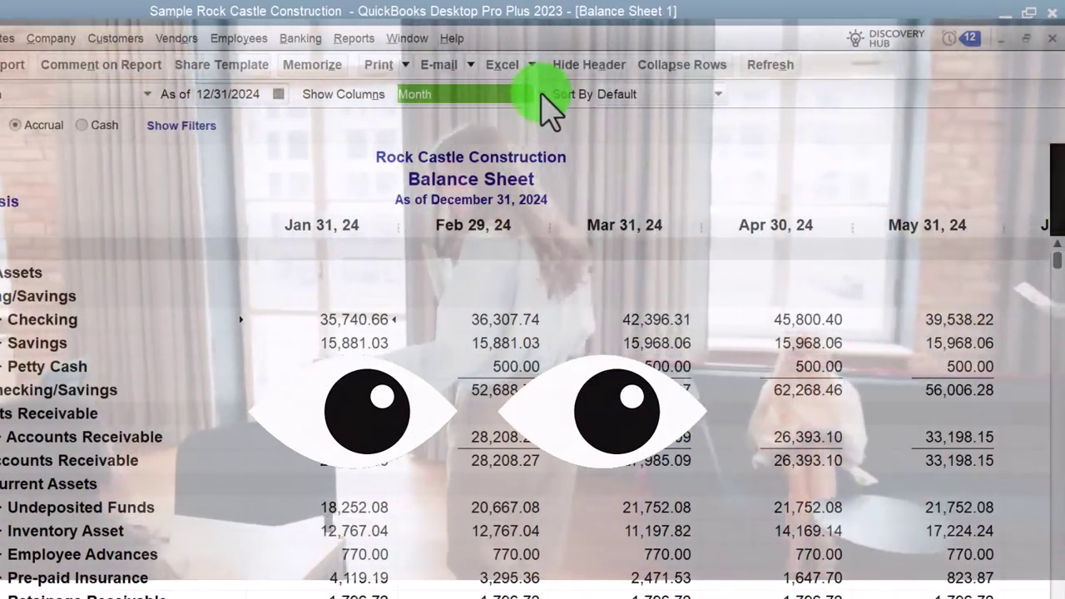
Step: Return to the Balance Sheet and show its columns by Quarter
left_click(541, 95)
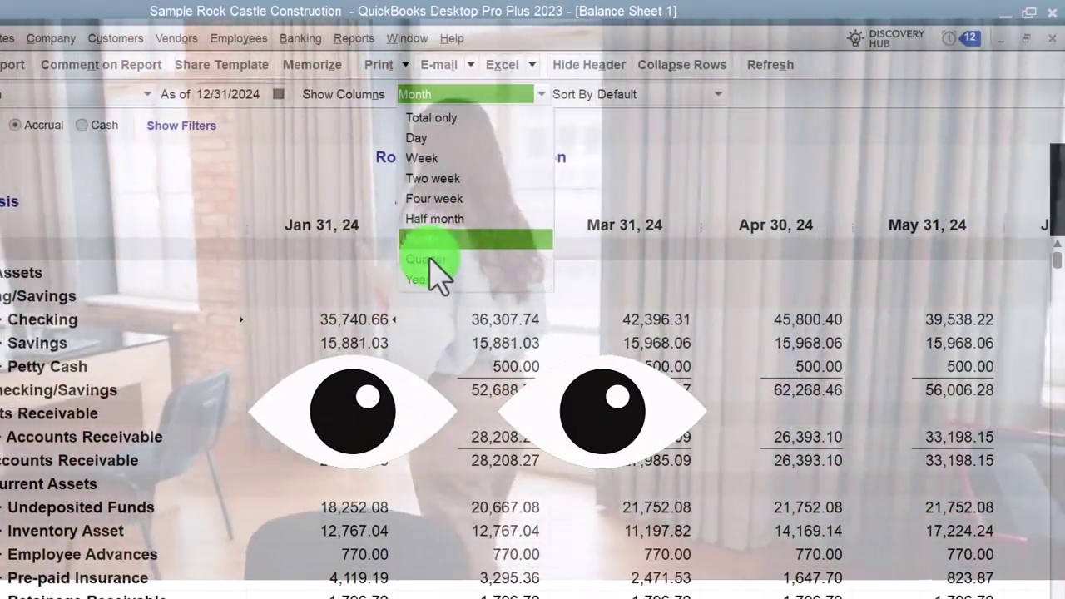
left_click(433, 262)
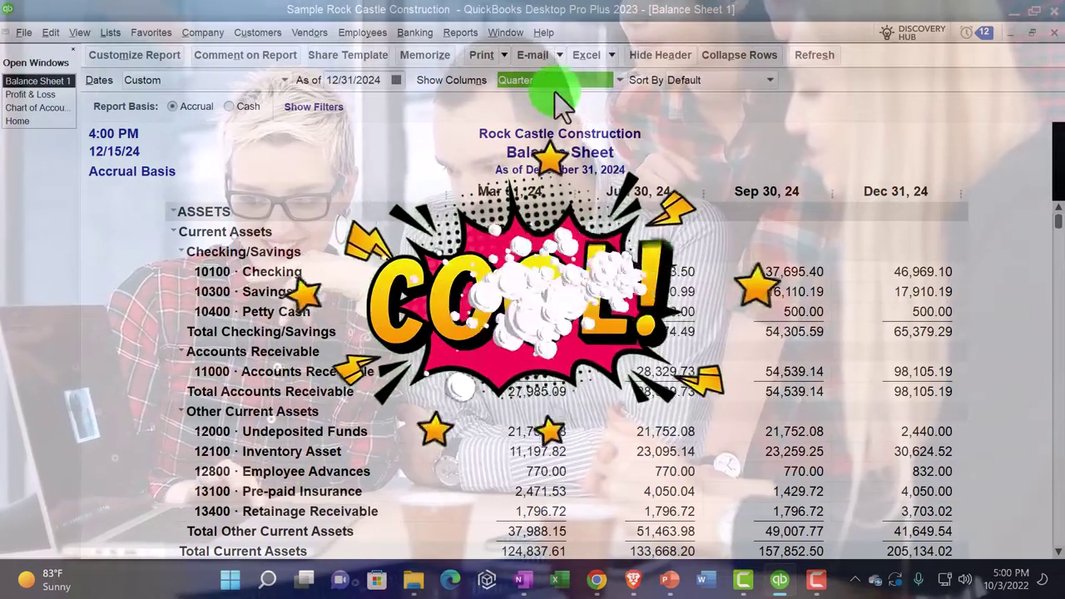
left_click(621, 76)
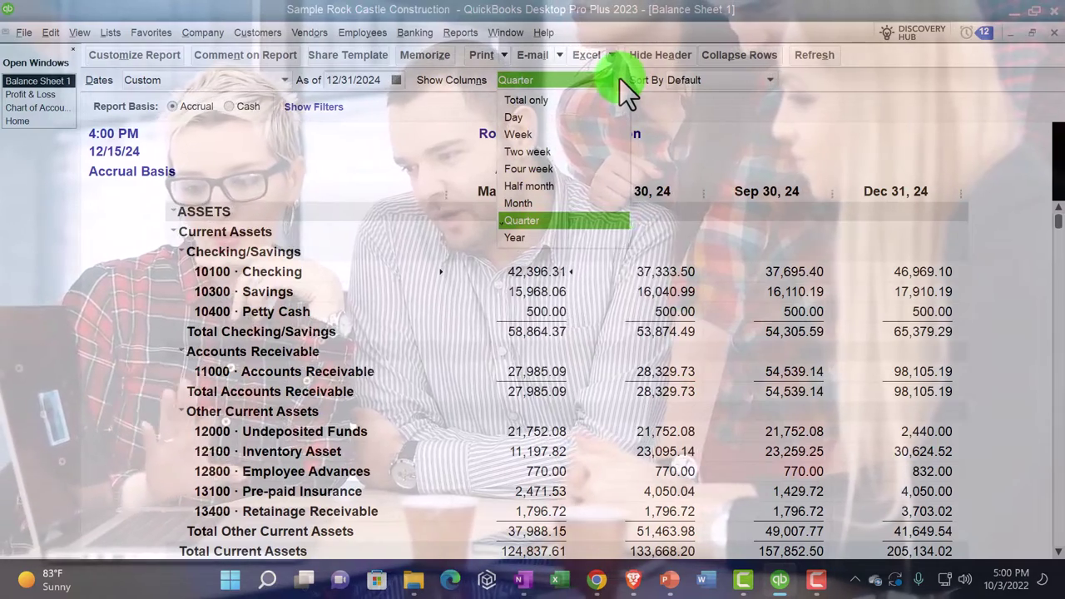
left_click(620, 80)
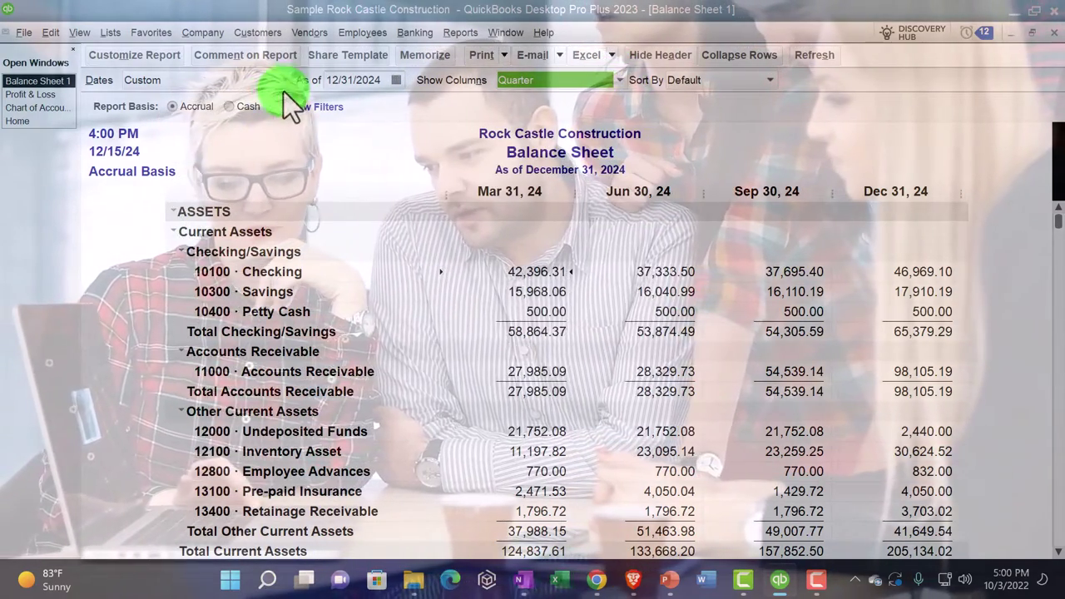
Step: Set the Balance Sheet's date range to This Fiscal Year and show its columns by Year
left_click(284, 81)
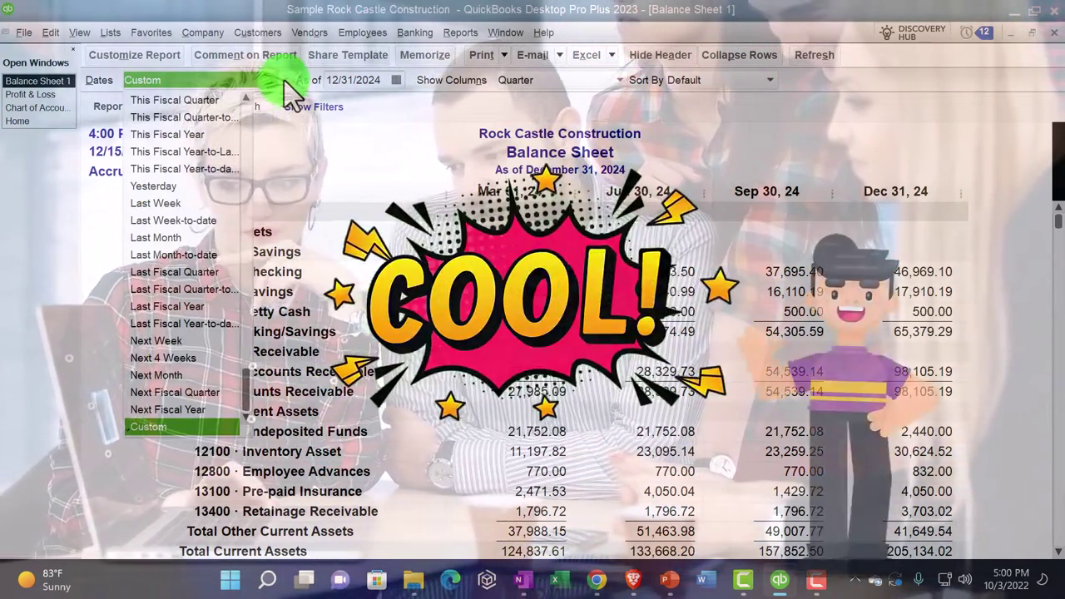
left_click(283, 80)
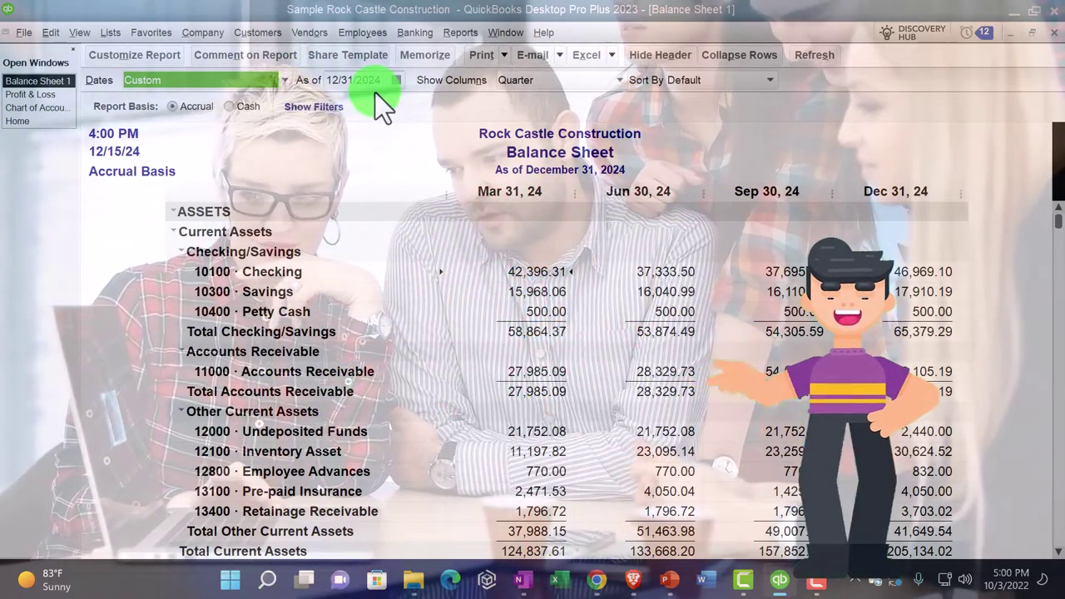
left_click(284, 81)
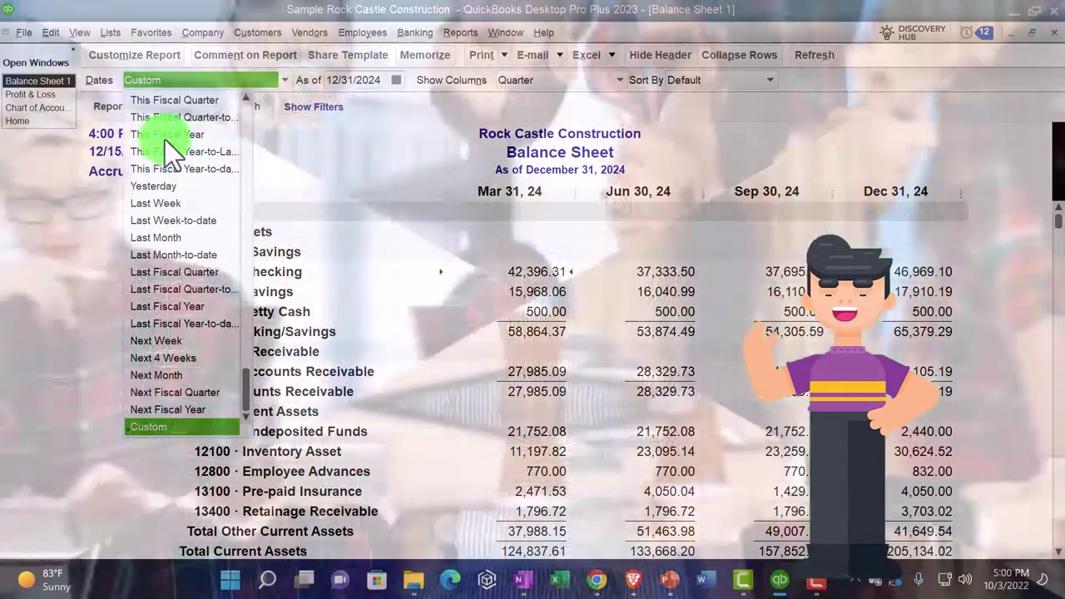
left_click(164, 135)
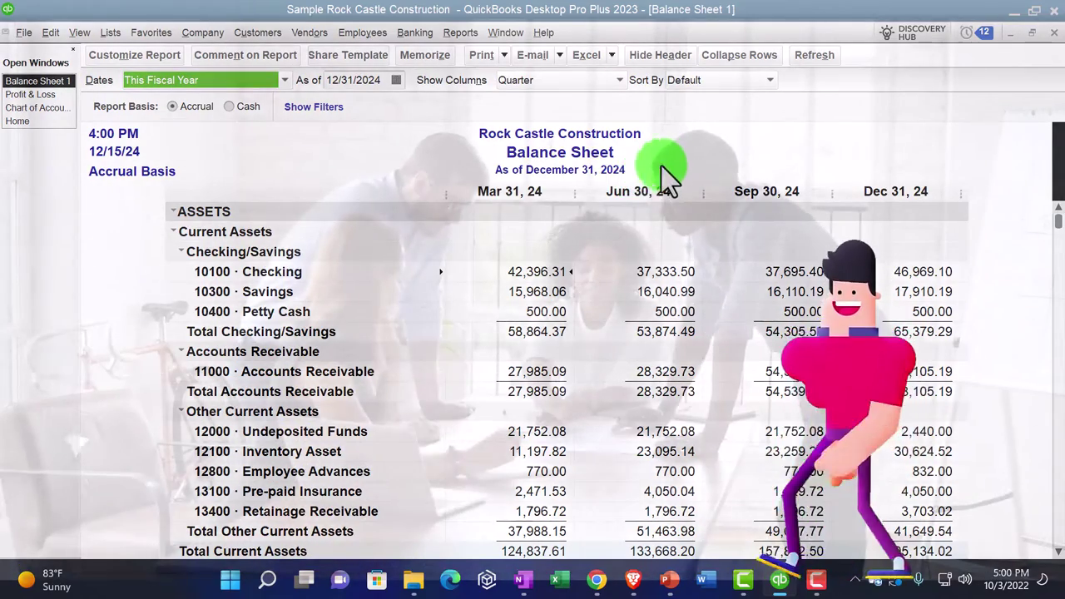
left_click(616, 81)
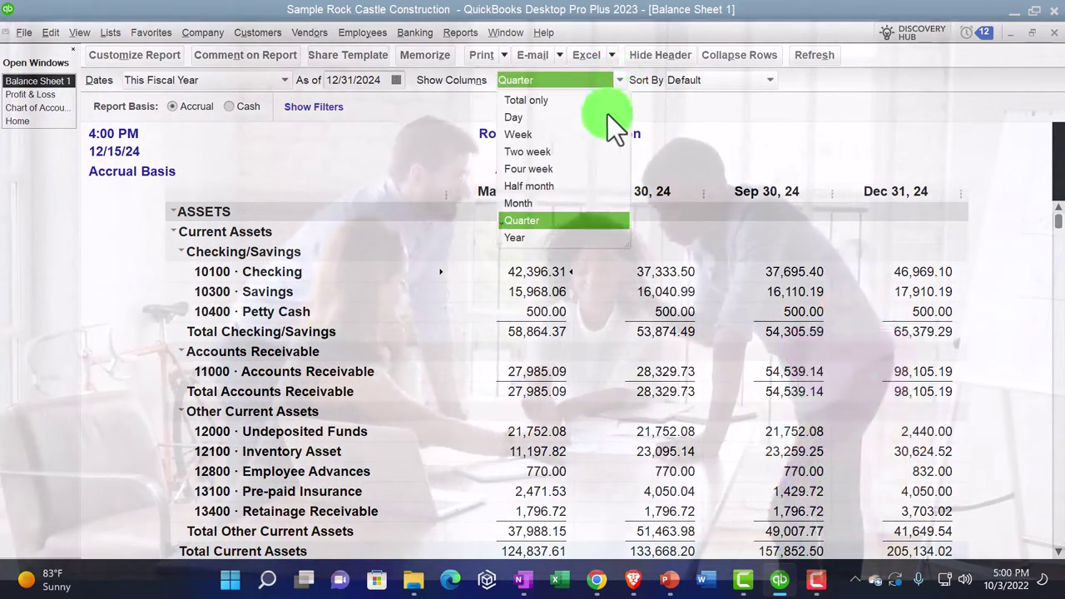
left_click(524, 238)
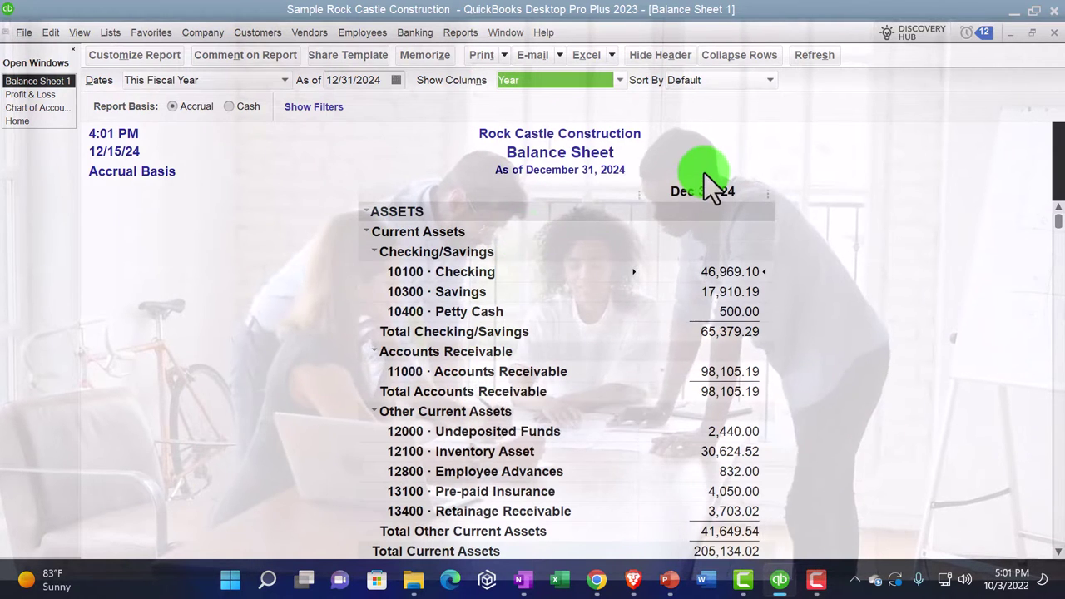
Step: Sort the Balance Sheet by Total and review the order of its asset and liability accounts
left_click(771, 81)
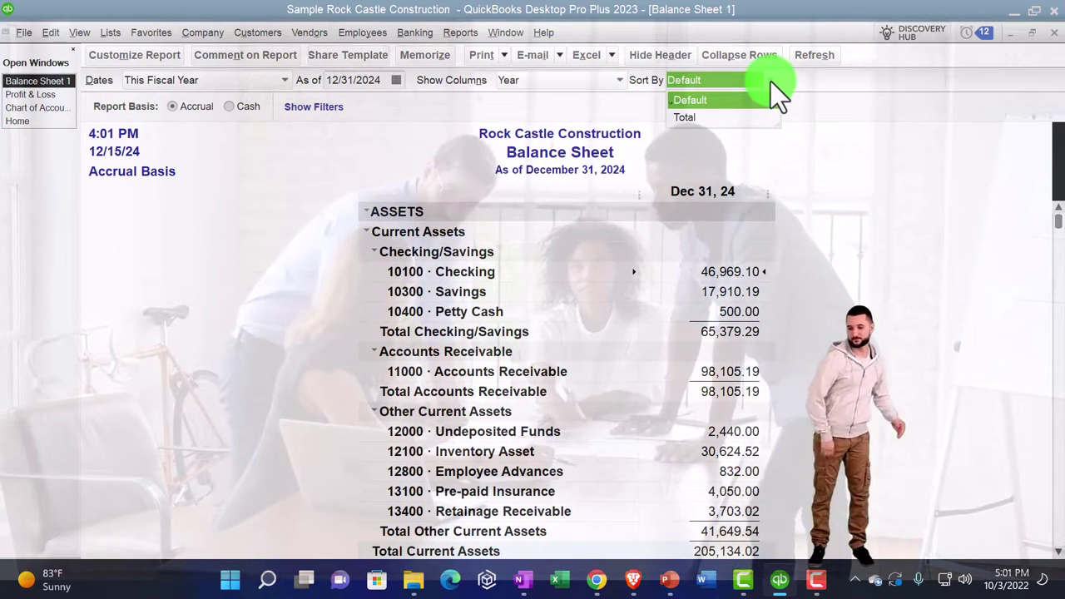
left_click(683, 117)
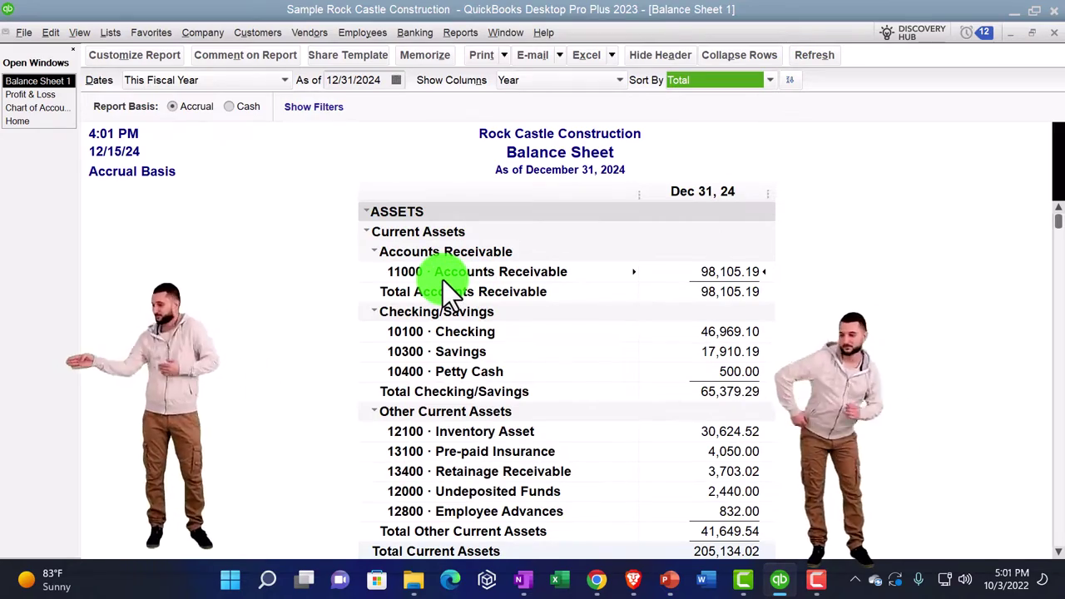
scroll(443, 280, "down", 5)
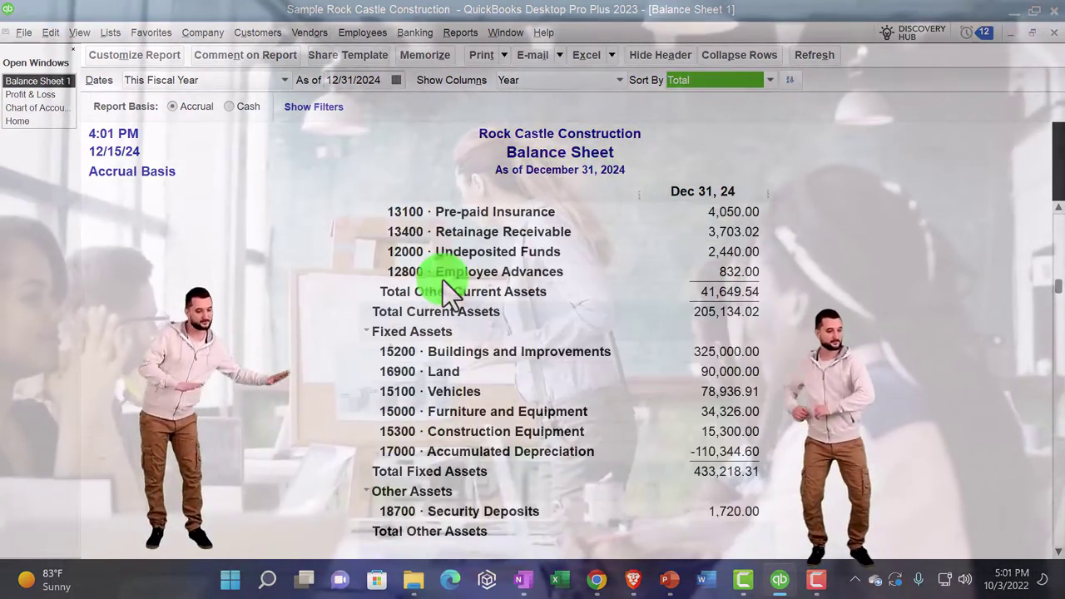
scroll(442, 280, "down", 7)
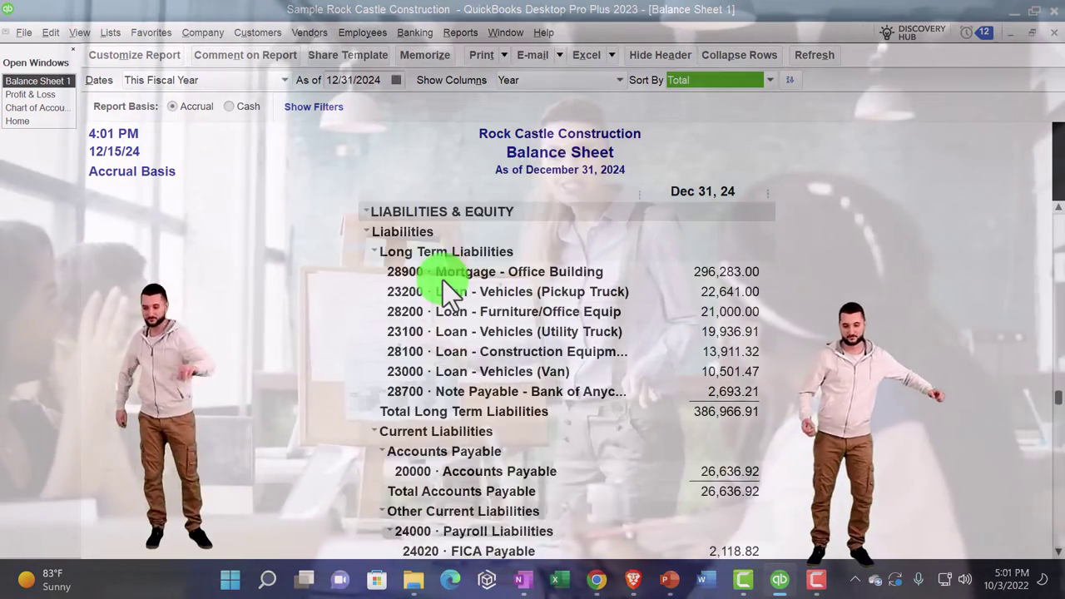
scroll(443, 279, "down", 5)
scroll(443, 280, "up", 12)
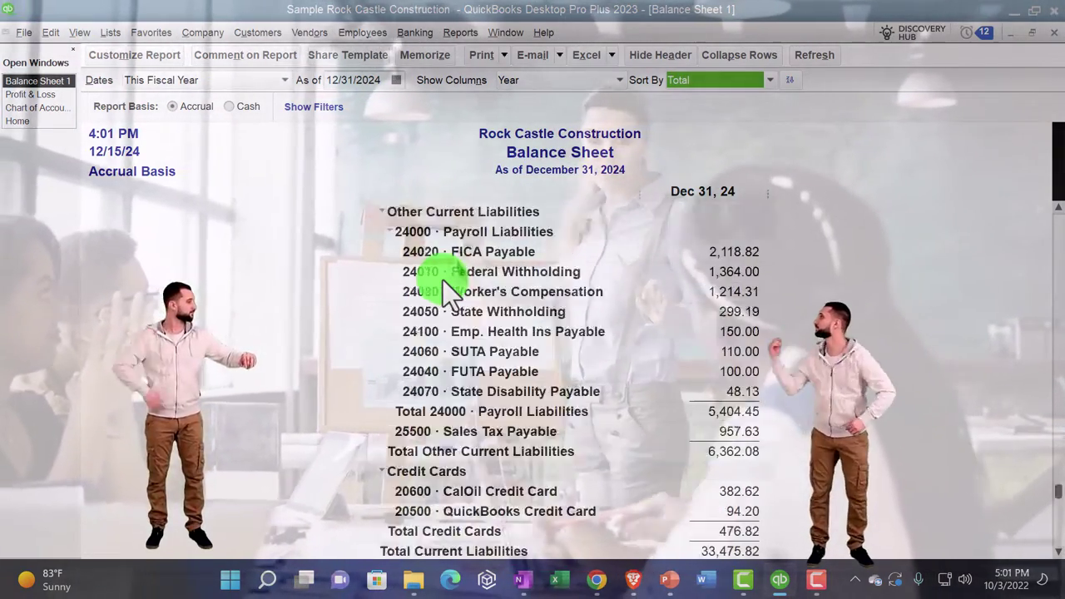
scroll(443, 280, "up", 6)
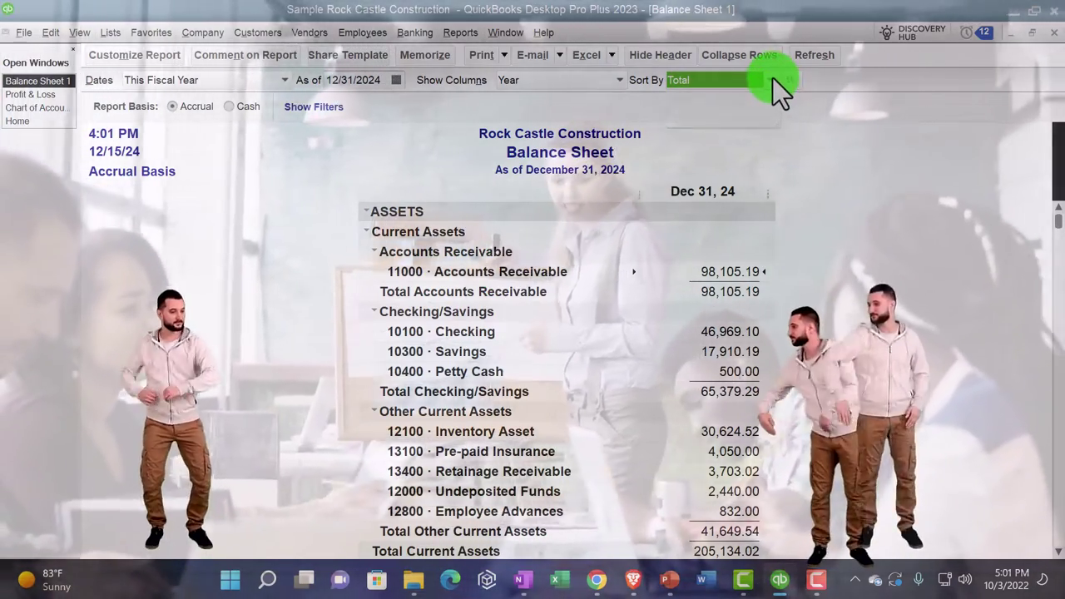
Step: Restore the Balance Sheet's Default sort order and switch to the Profit & Loss report
left_click(770, 80)
left_click(692, 99)
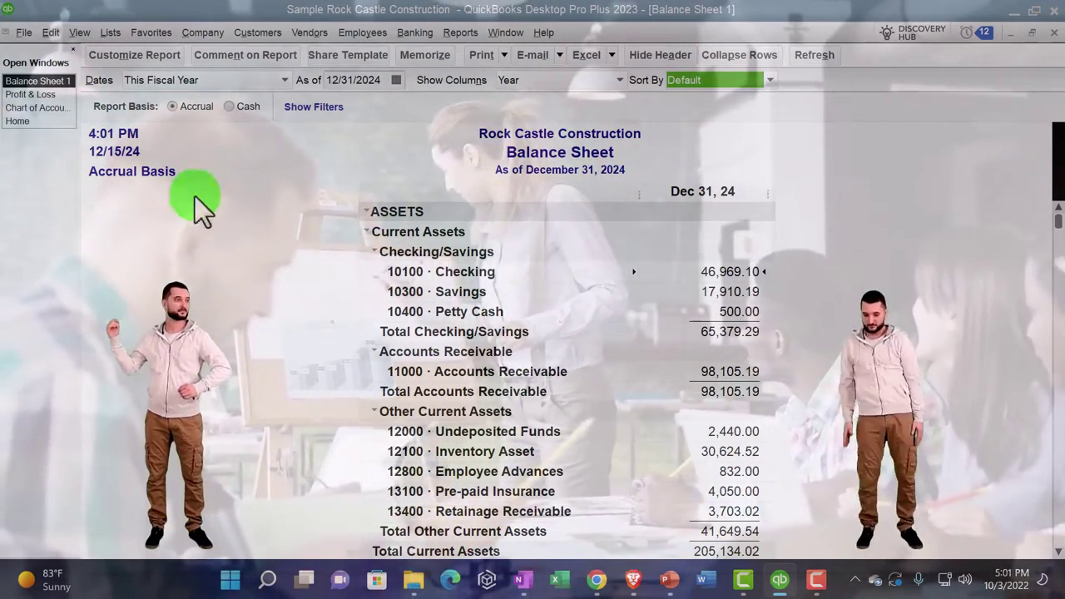
left_click(35, 94)
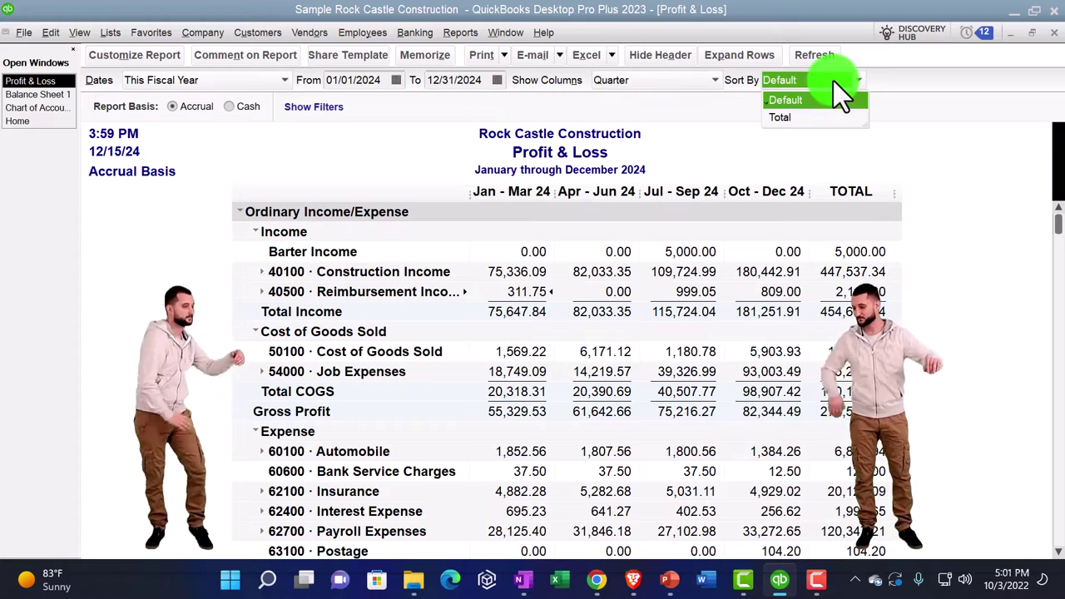
Step: Sort the Profit & Loss report by Total and review the order of its income and expense accounts
left_click(788, 117)
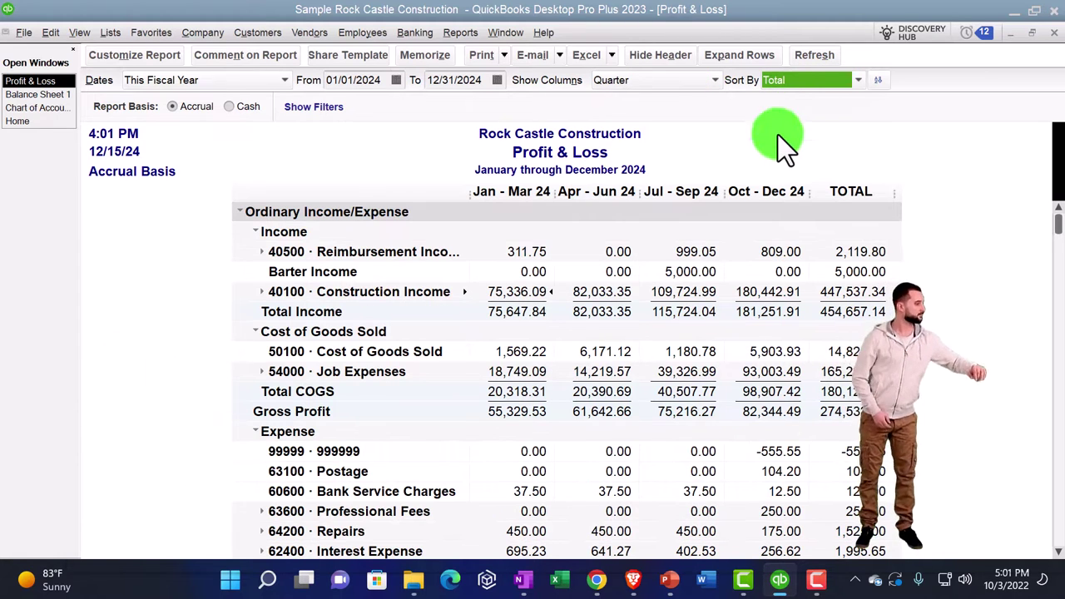
scroll(383, 262, "down", 2)
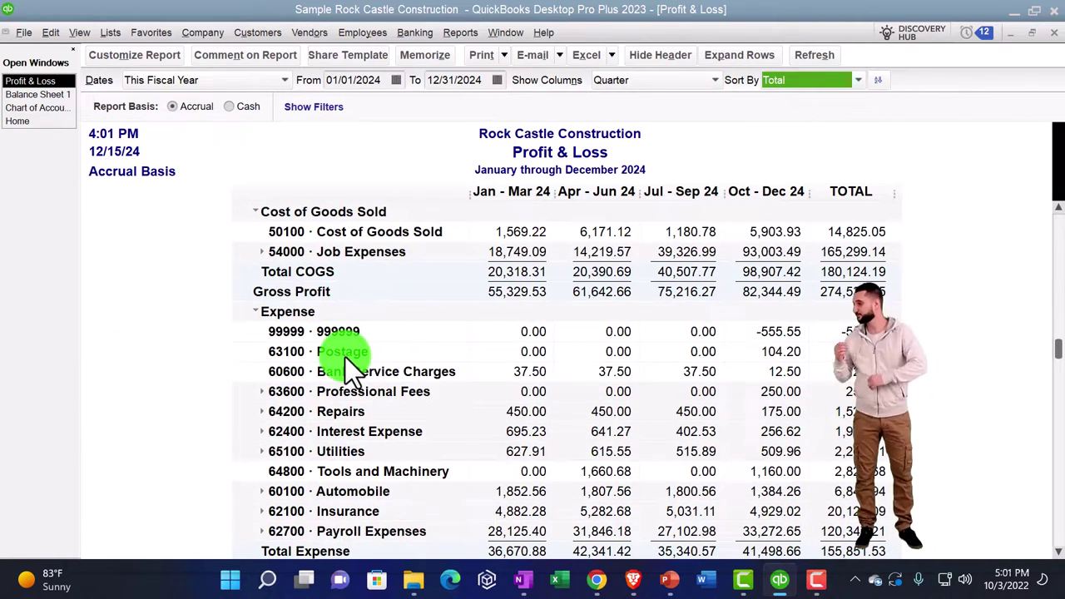
scroll(345, 357, "up", 2)
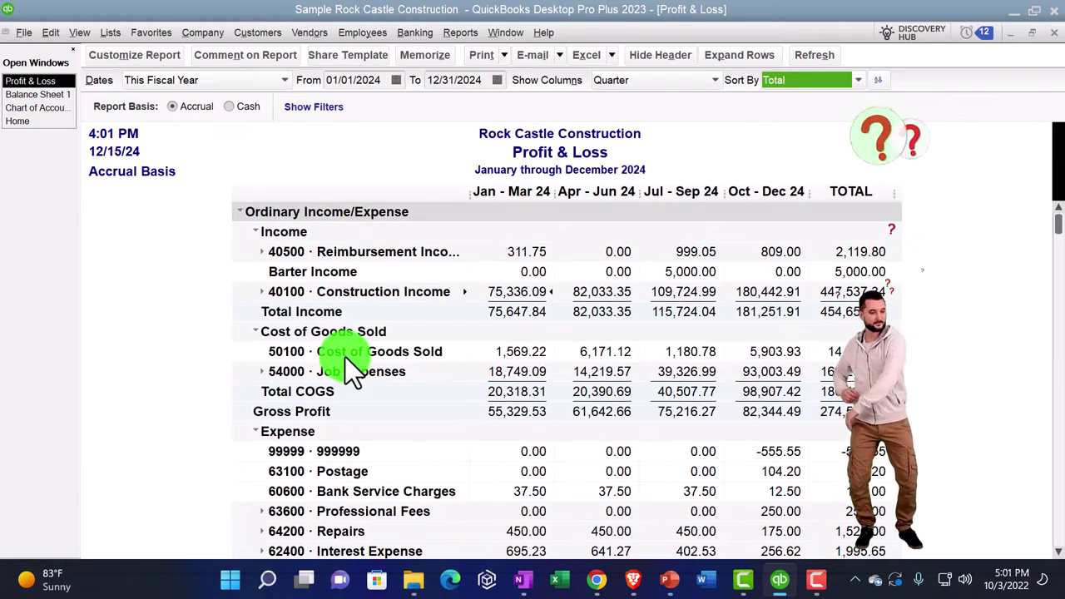
Step: Reverse the Profit & Loss sort to list the largest totals first and review the reordered expense accounts
left_click(880, 82)
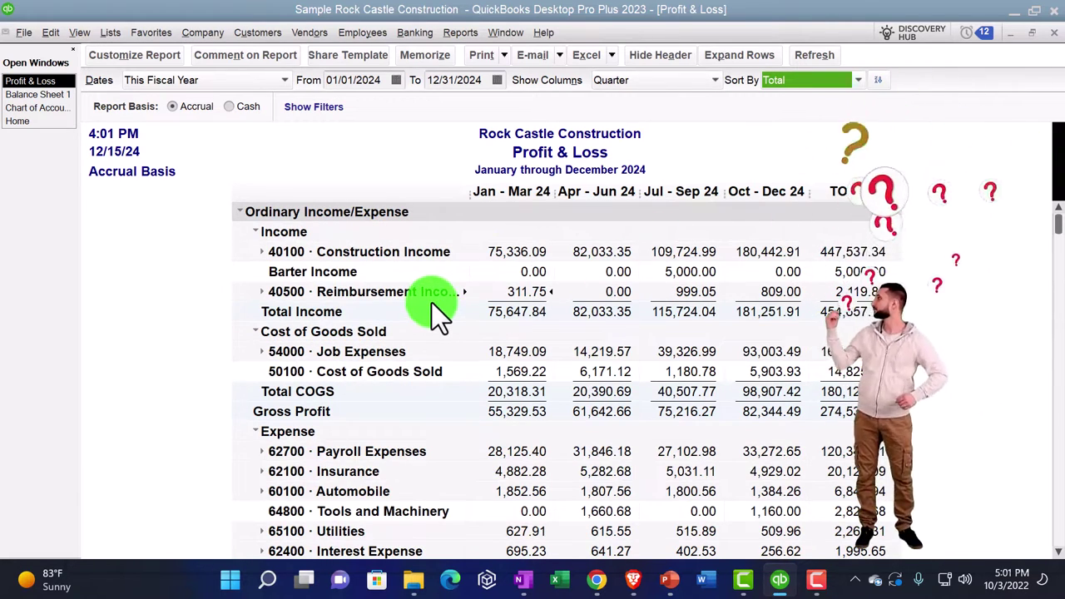
scroll(432, 304, "down", 2)
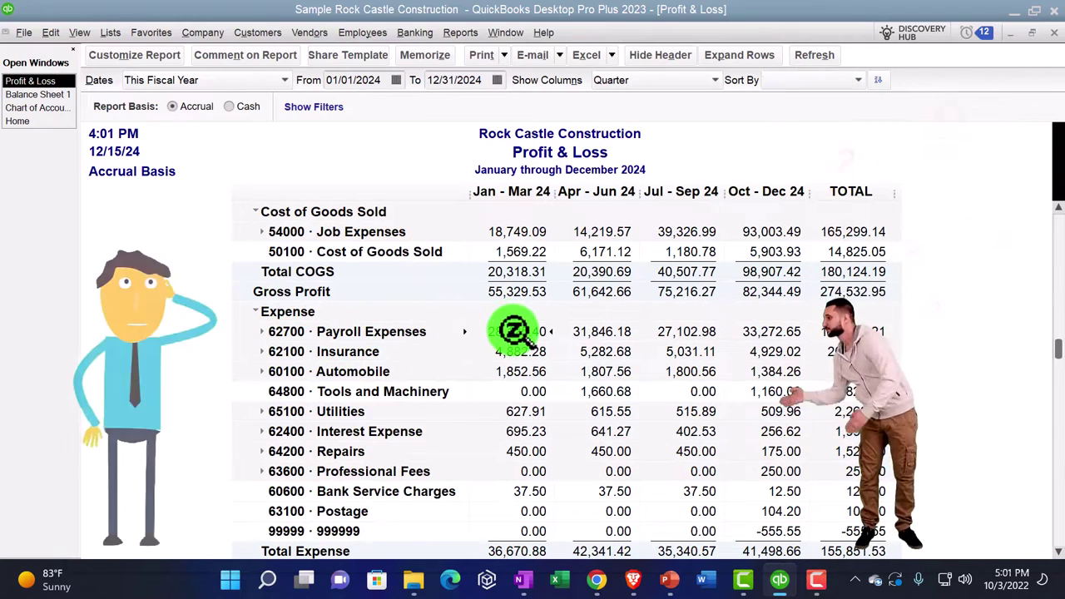
scroll(522, 351, "down", 1)
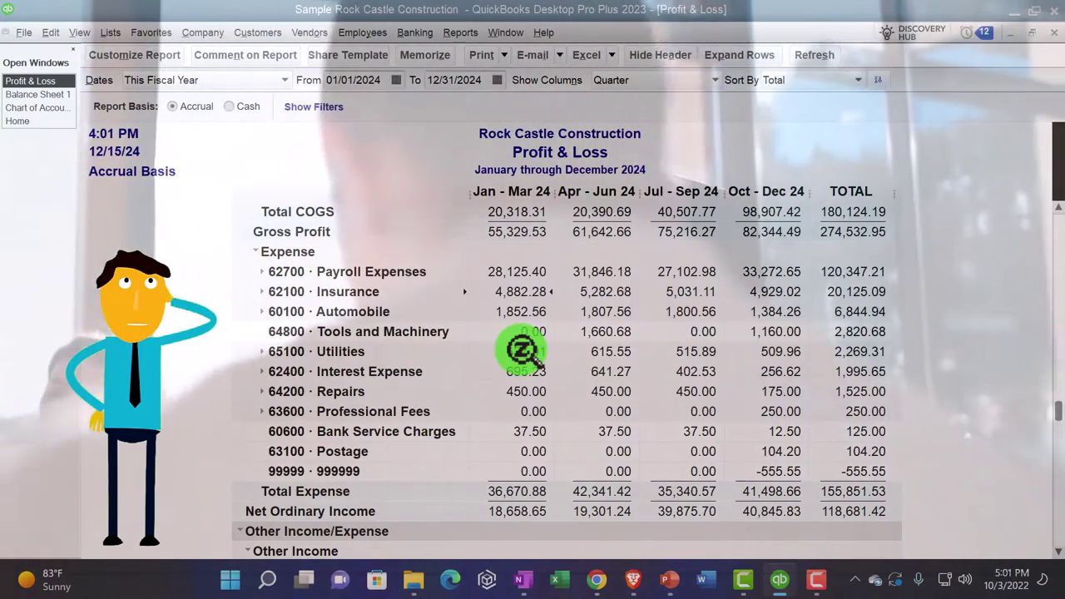
scroll(522, 351, "up", 3)
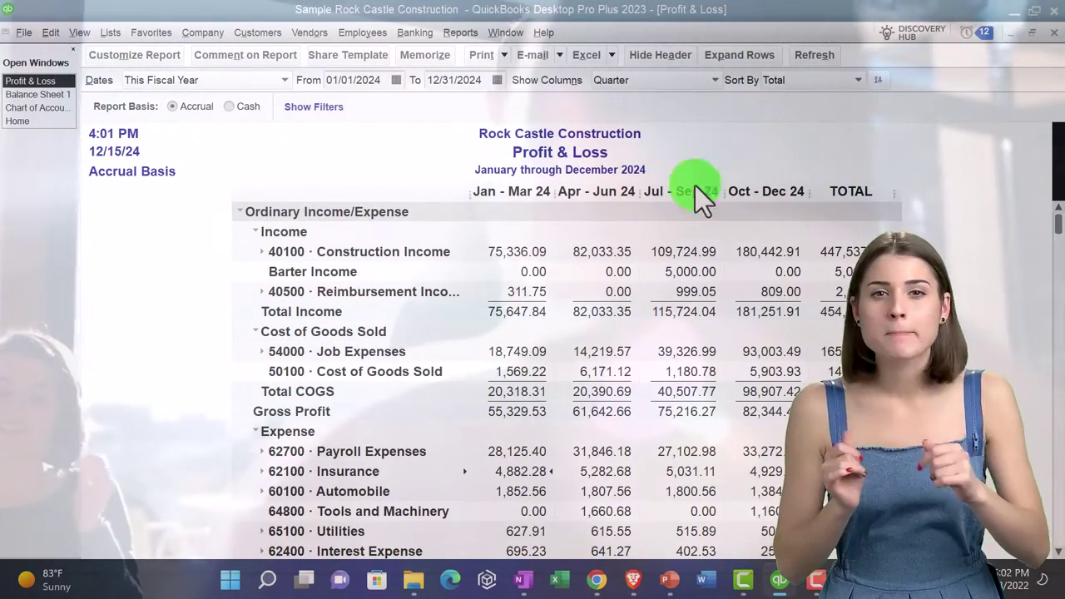
Step: Restore the Default sort order of the Profit & Loss report and check its expense accounts
left_click(858, 80)
left_click(799, 93)
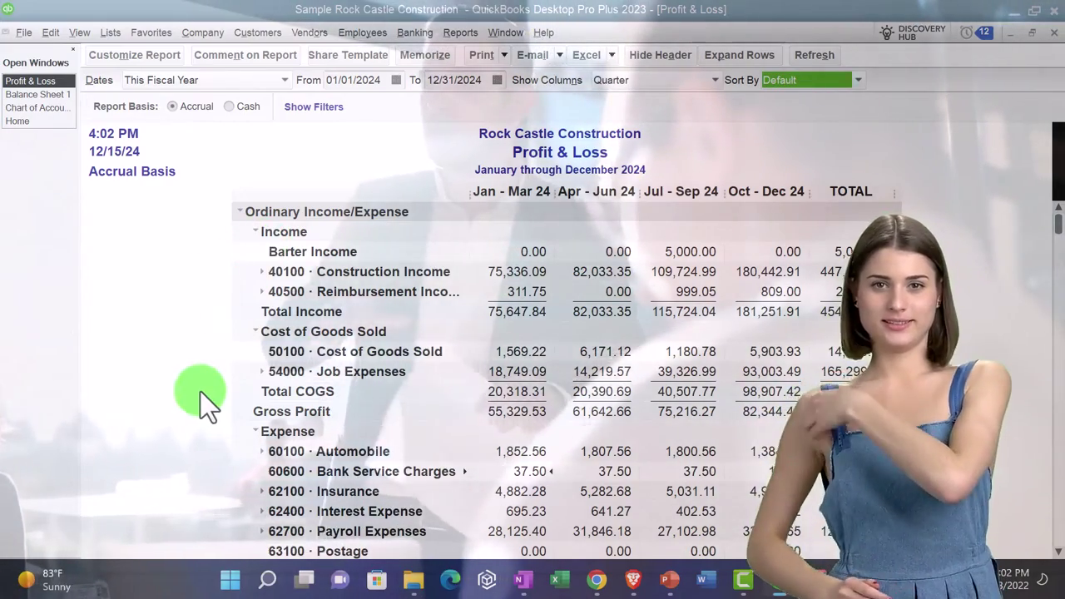
scroll(201, 392, "down", 2)
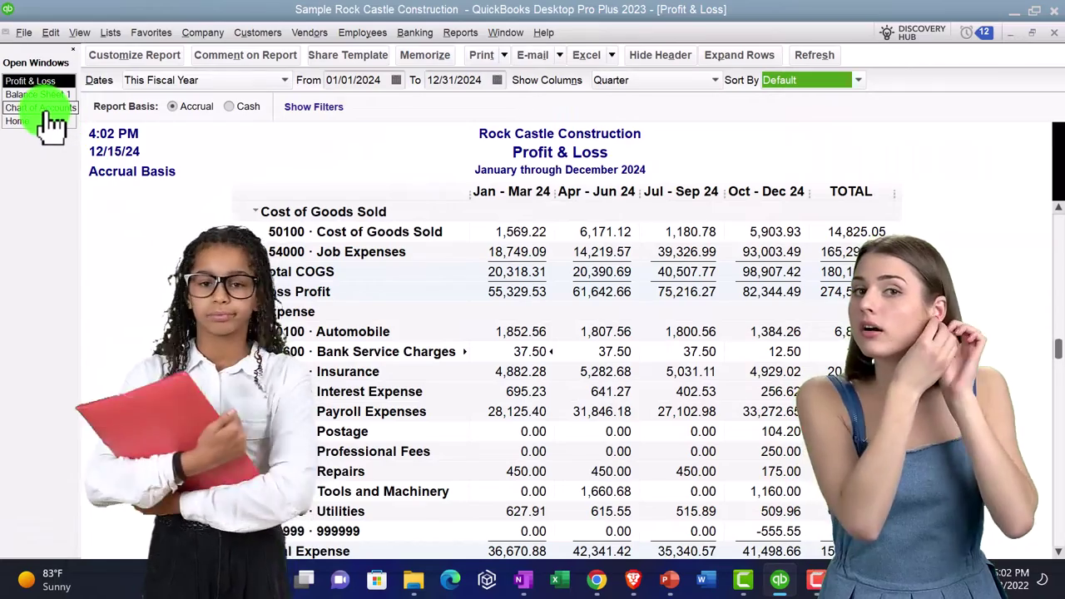
Step: Switch to the Chart of Accounts and review the account order from the bank accounts down to the expenses
left_click(47, 108)
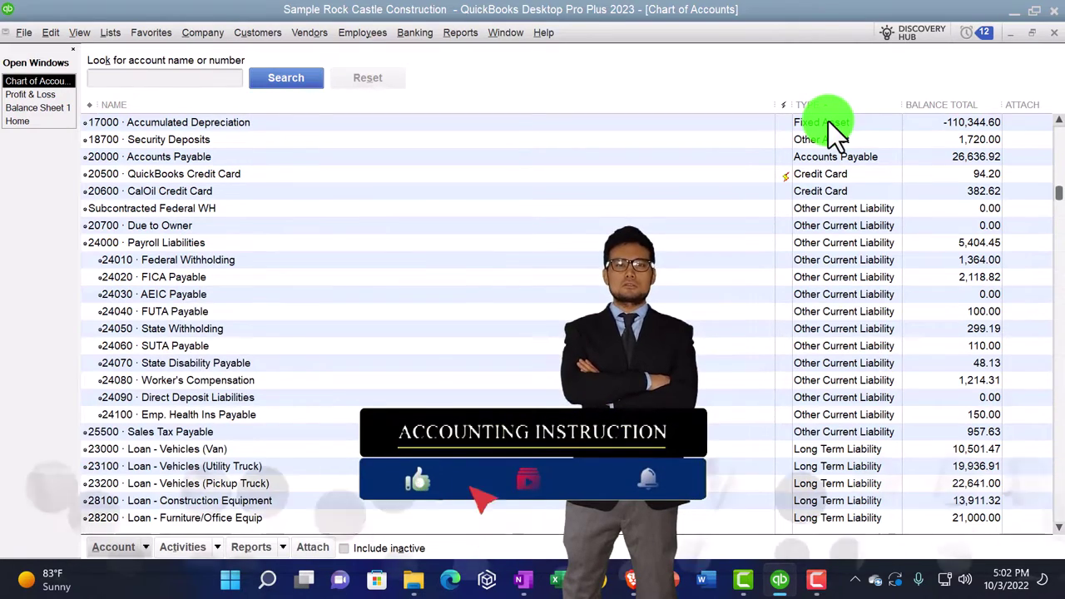
scroll(831, 150, "up", 5)
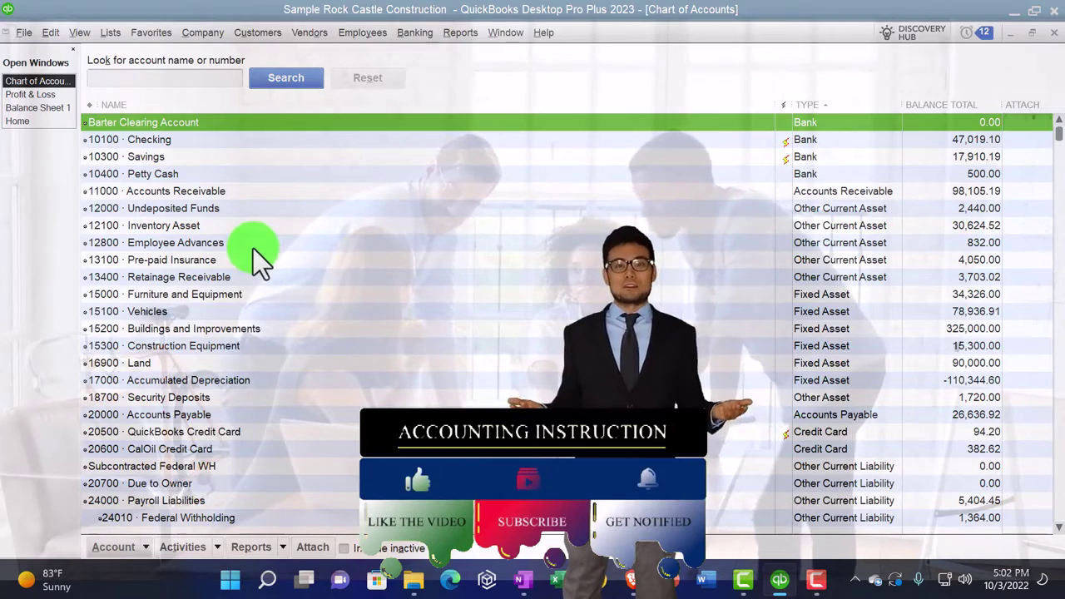
scroll(254, 248, "down", 5)
scroll(255, 251, "down", 15)
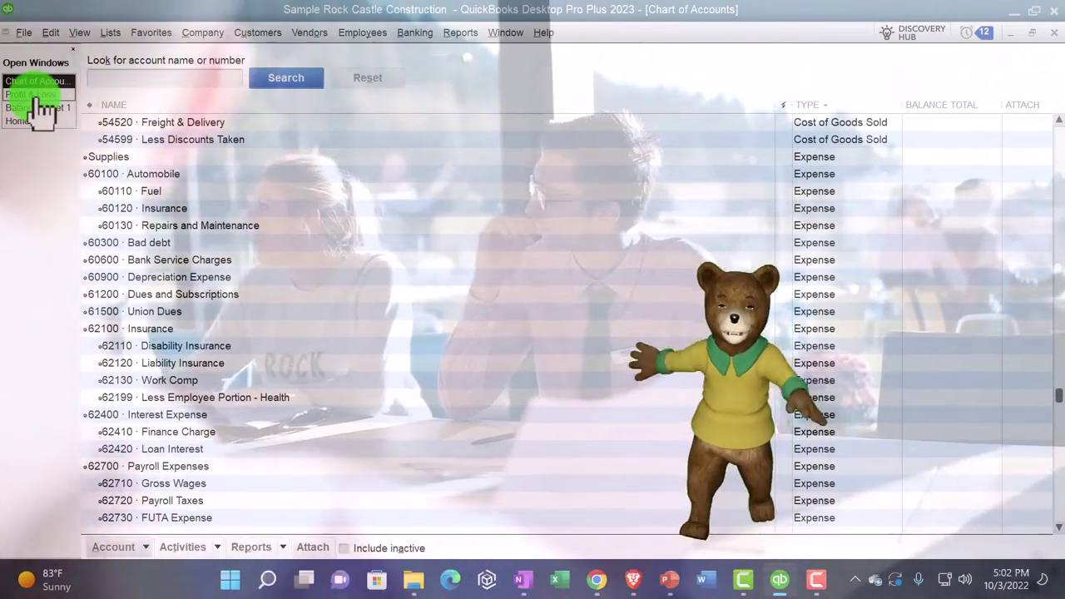
Step: Return to the Profit & Loss report and sort it by Total
left_click(33, 95)
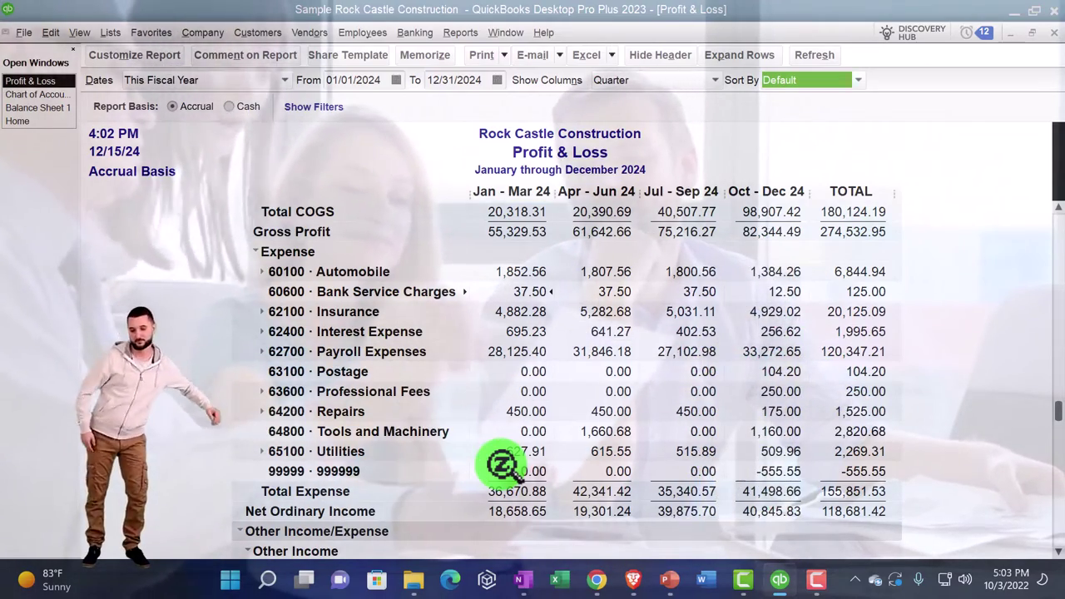
scroll(504, 466, "up", 3)
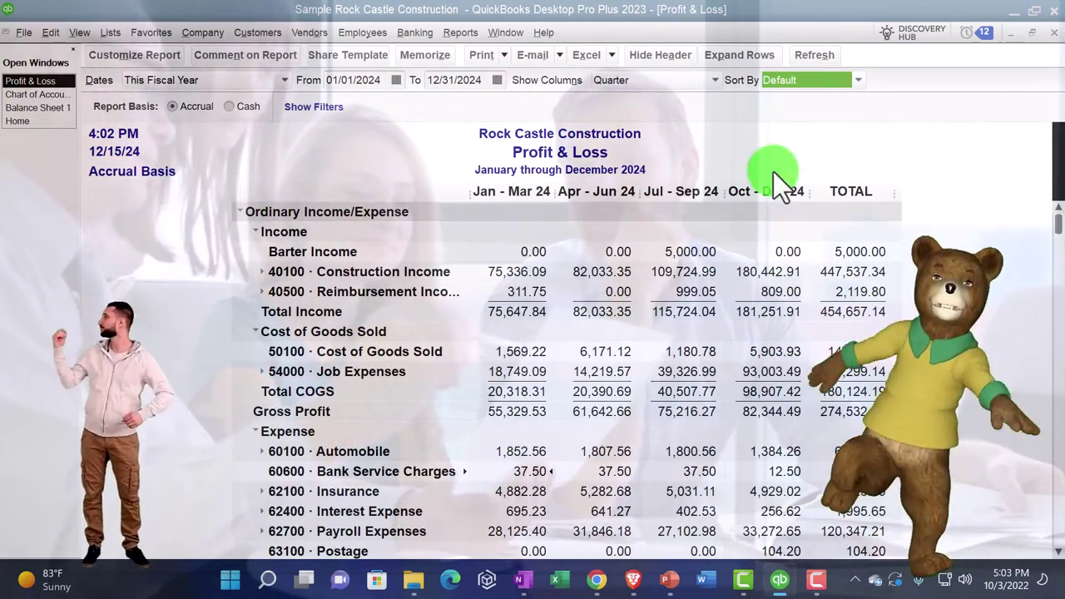
left_click(858, 79)
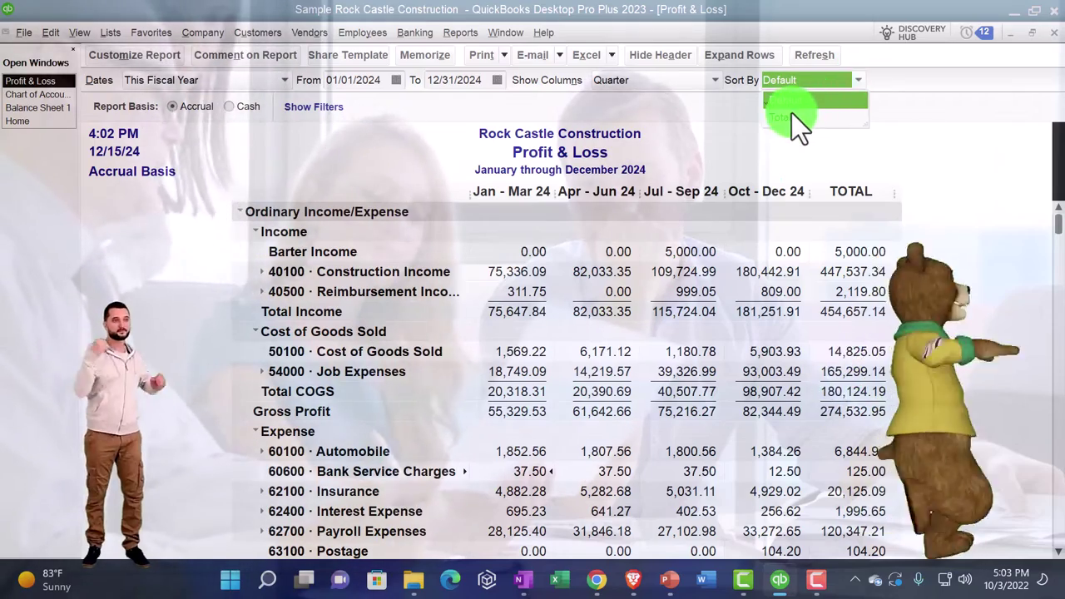
left_click(788, 117)
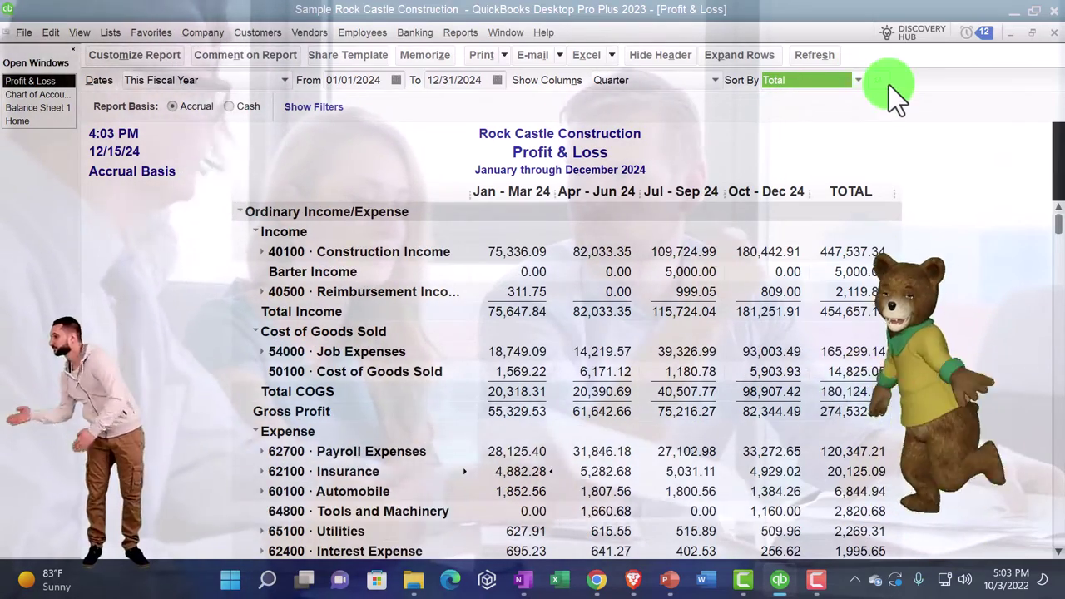
Step: Switch the Total sort to ascending and back to descending order, reviewing the Profit & Loss expense accounts
left_click(881, 80)
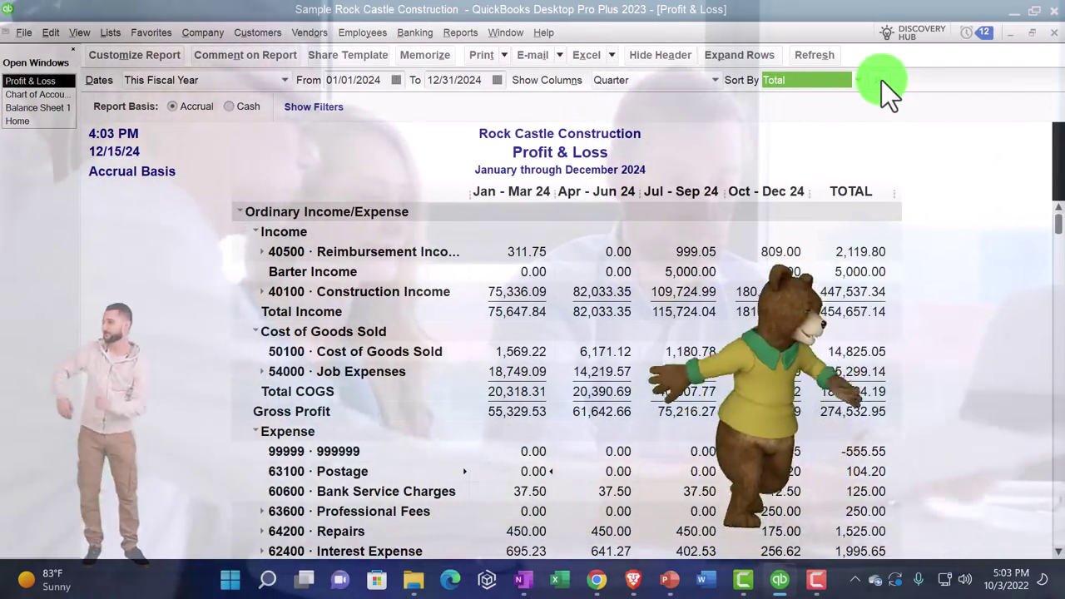
left_click(880, 80)
scroll(535, 380, "down", 3)
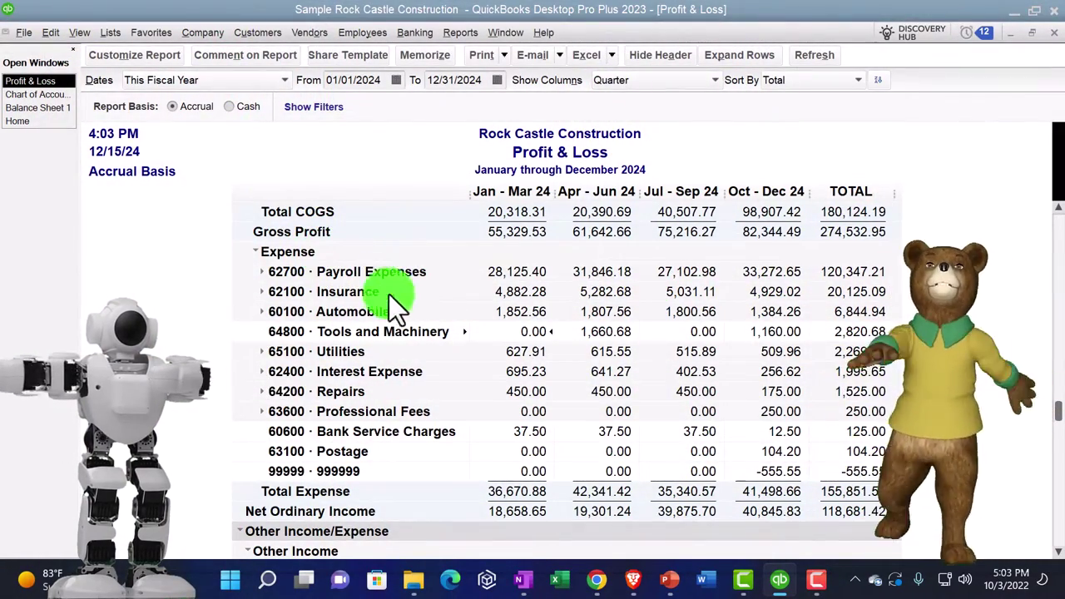
scroll(484, 289, "up", 3)
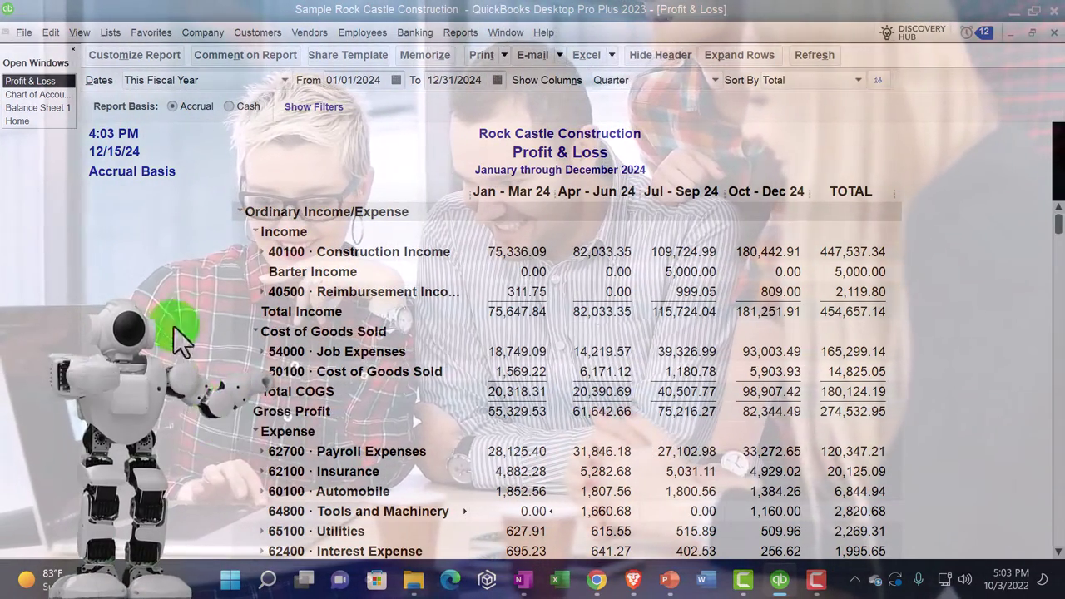
Step: Alternate between the Balance Sheet and the Home page to relate the report's accounts to the transaction flowchart
left_click(46, 109)
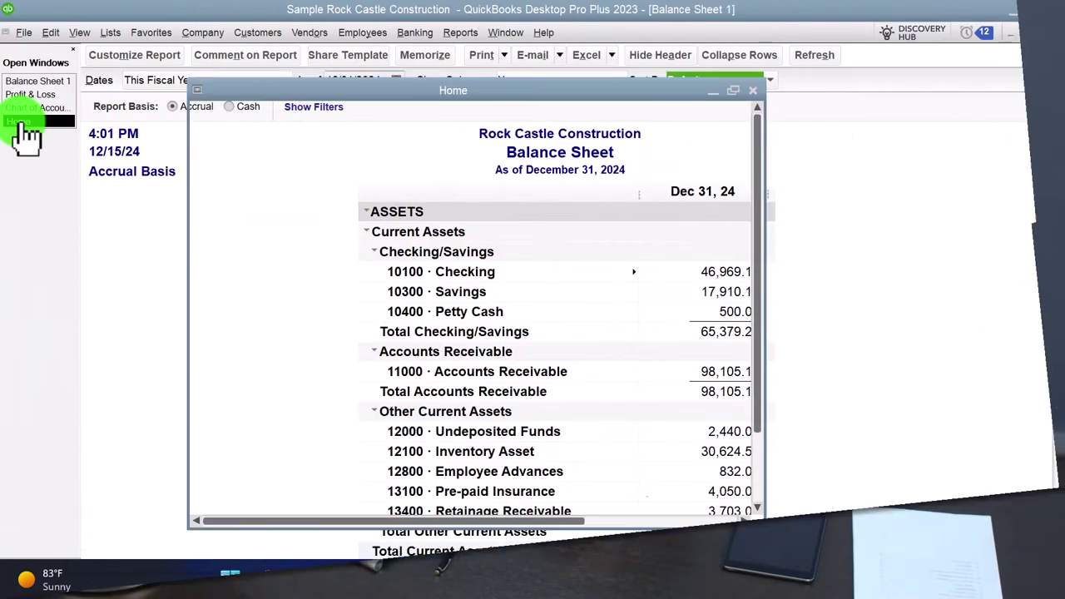
left_click(20, 120)
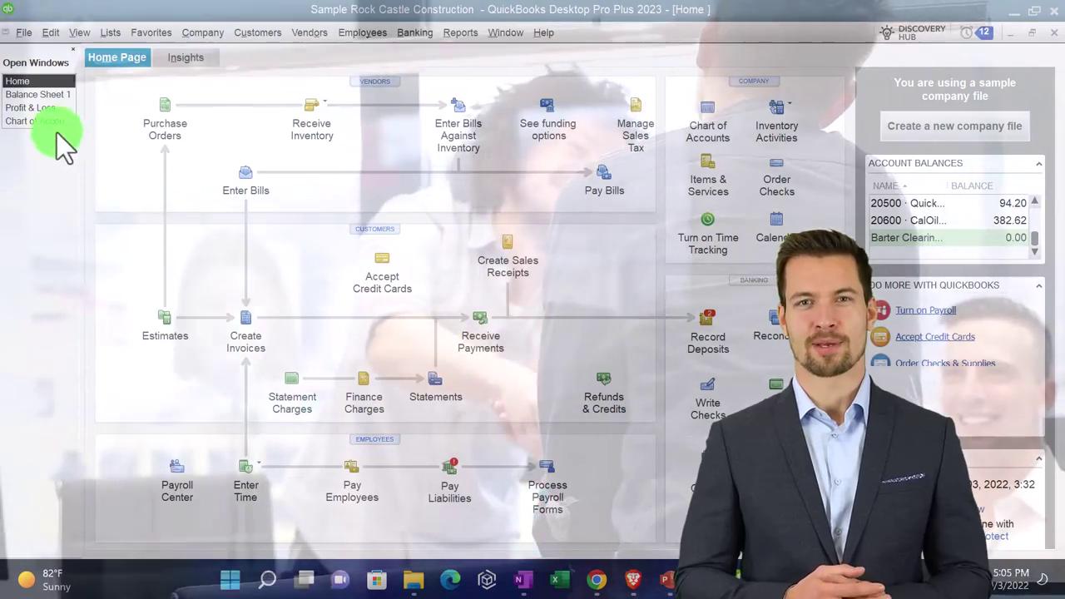
left_click(38, 94)
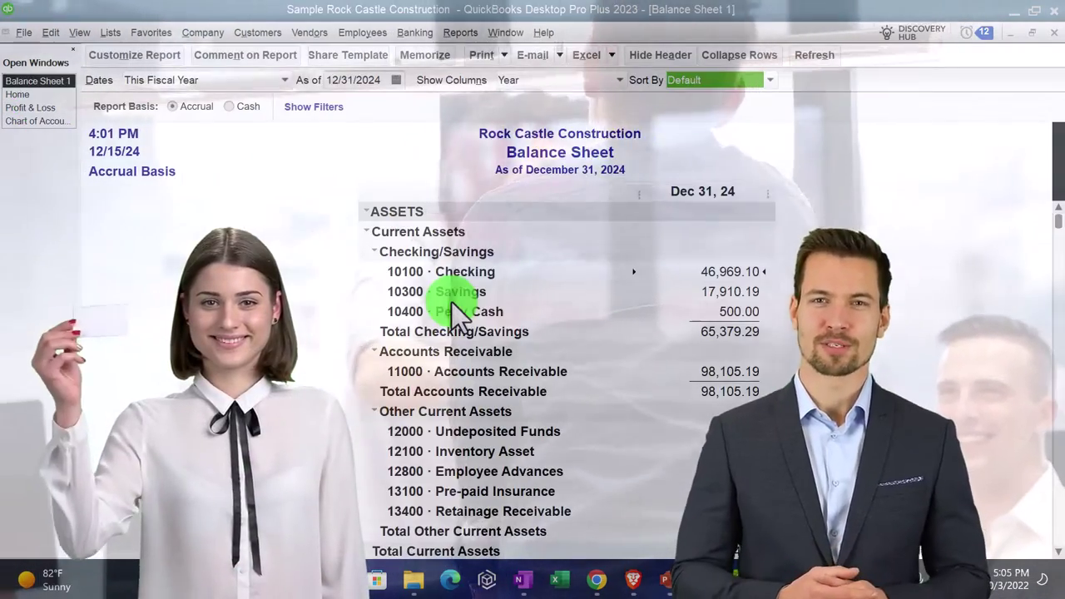
scroll(699, 329, "down", 1)
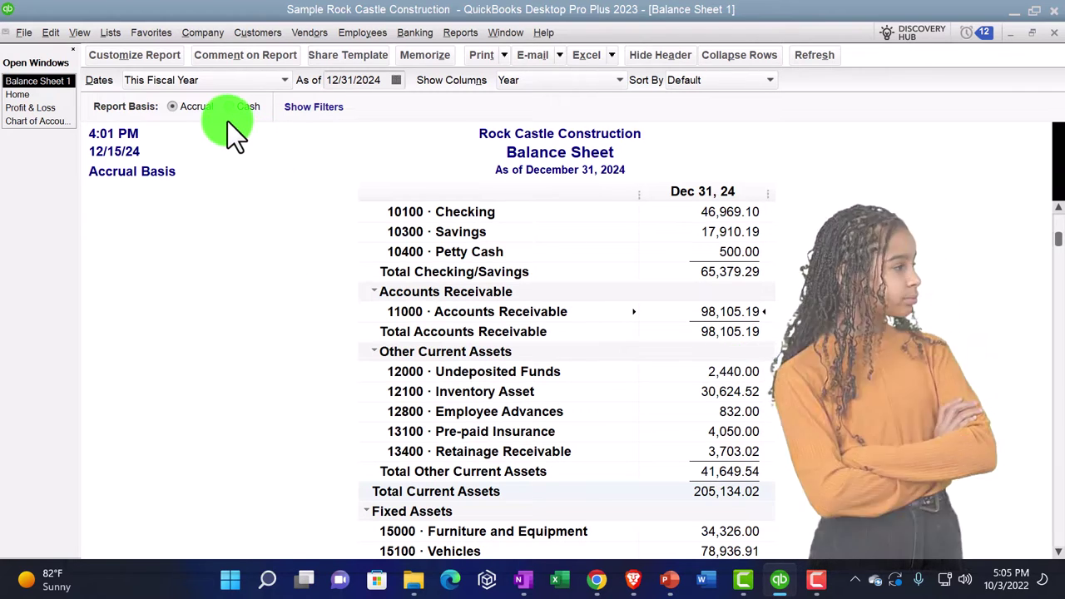
left_click(30, 95)
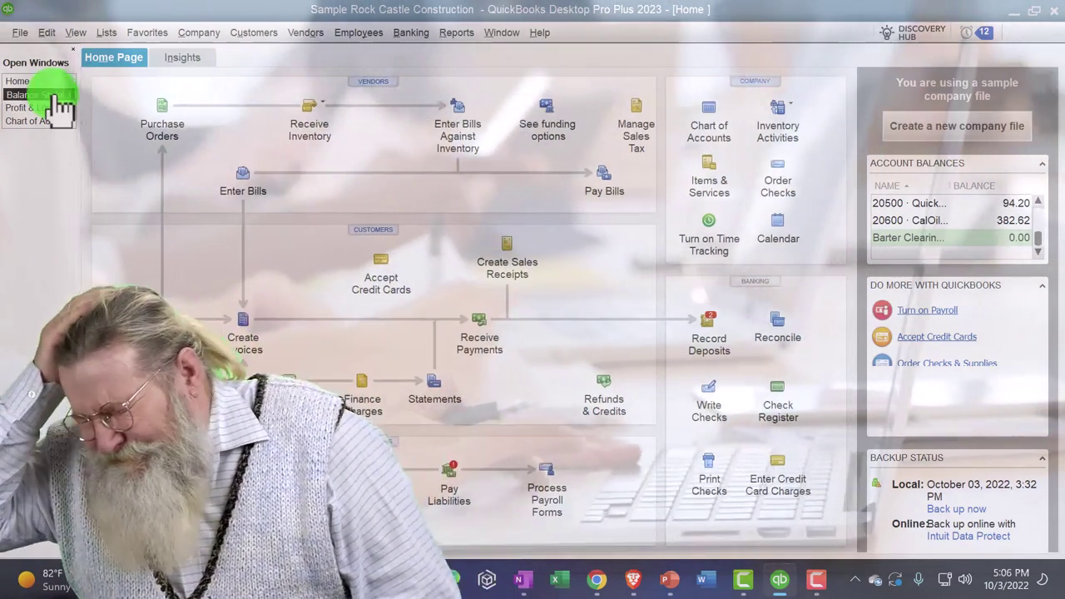
Step: Return to the Balance Sheet, look over its asset and liability accounts, and change the report basis to Cash
left_click(55, 95)
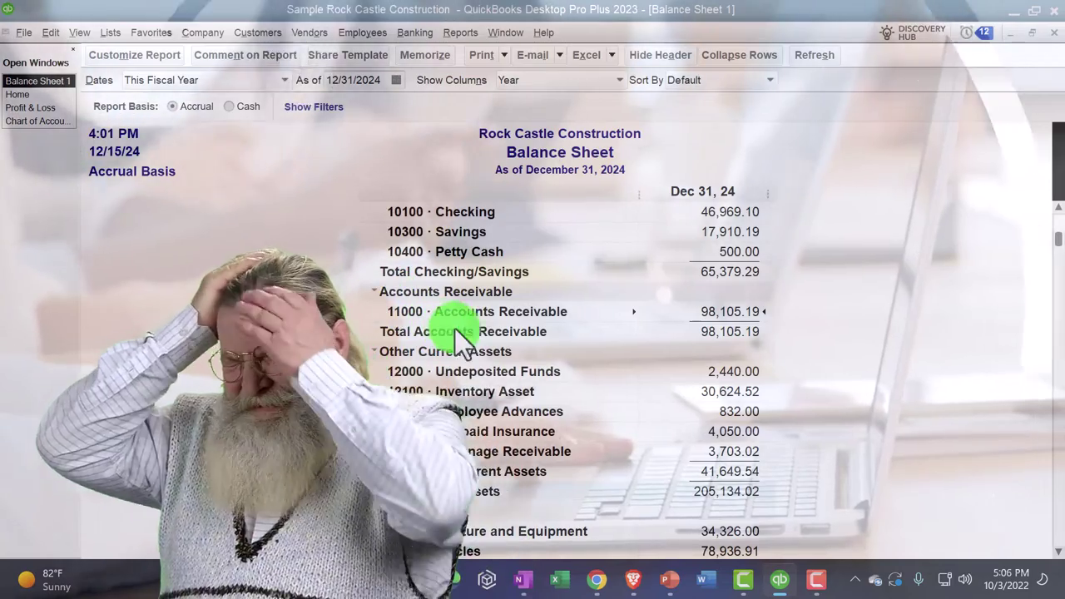
scroll(702, 317, "down", 2)
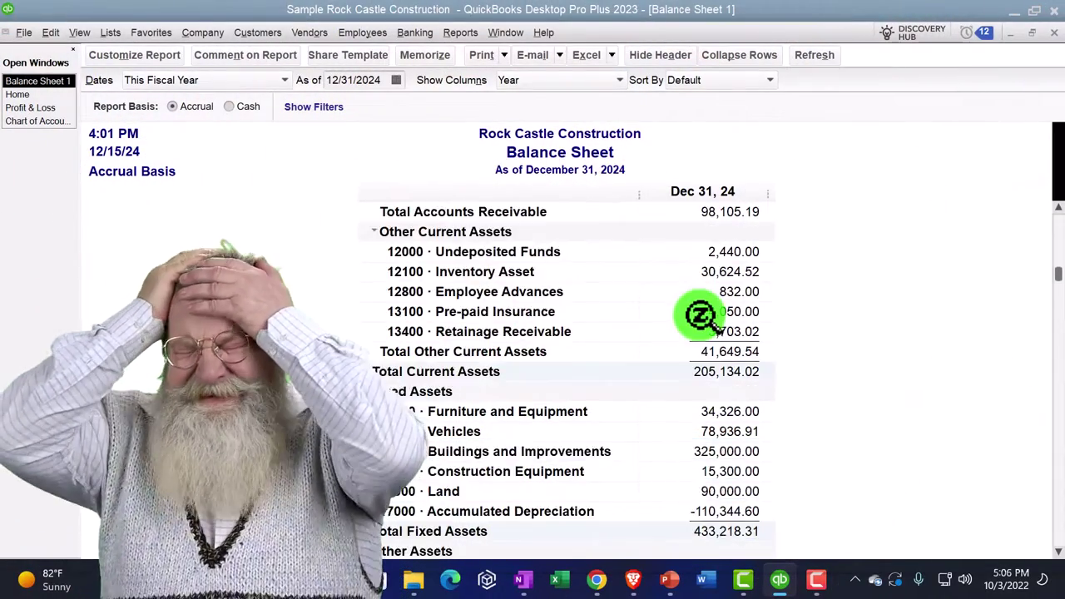
scroll(701, 316, "down", 4)
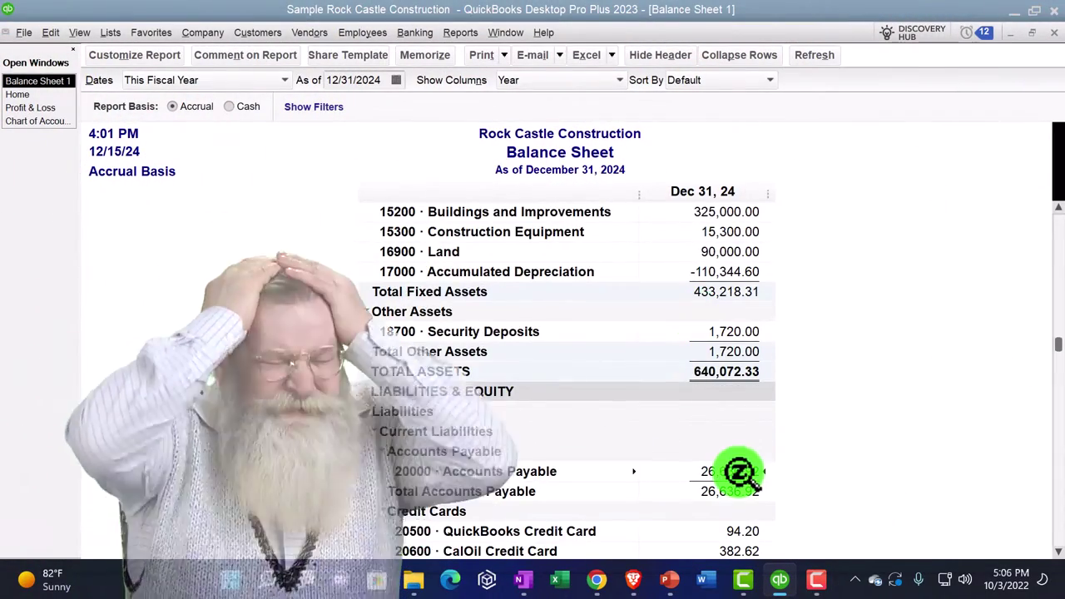
scroll(753, 486, "up", 5)
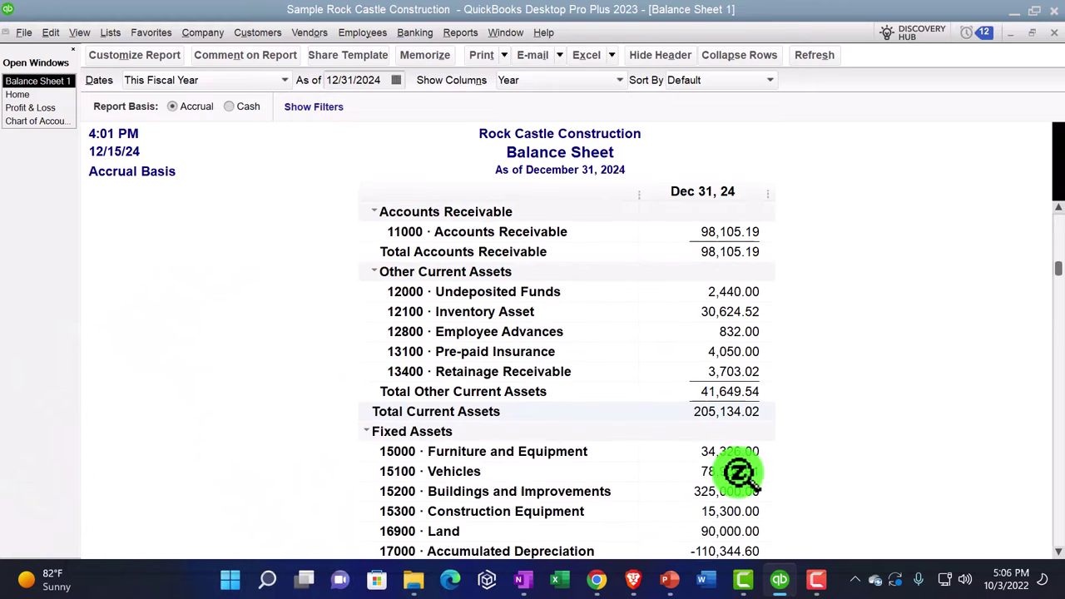
scroll(739, 472, "up", 1)
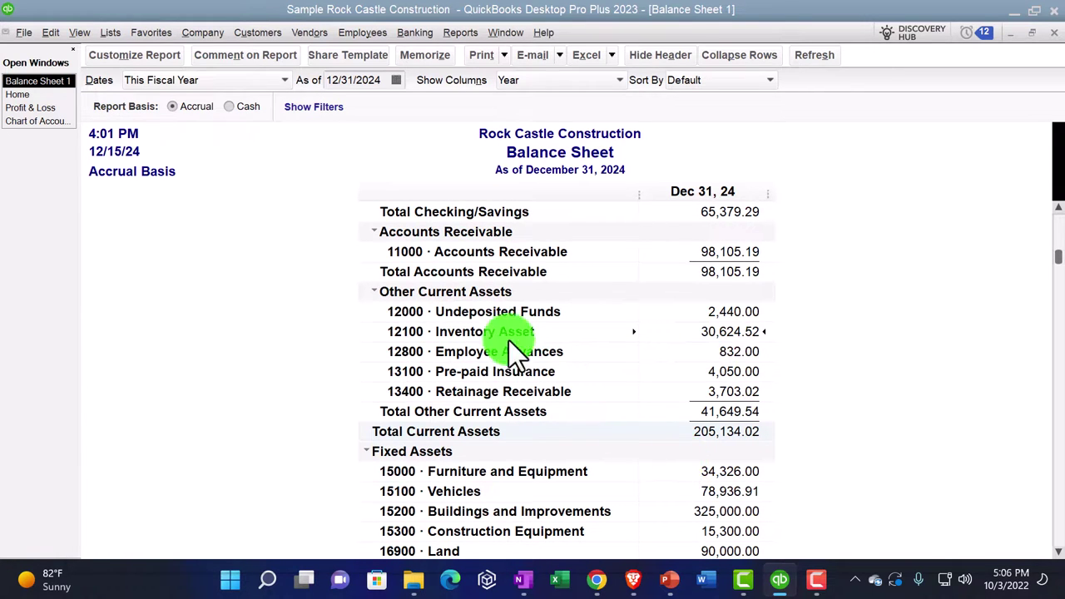
left_click(229, 107)
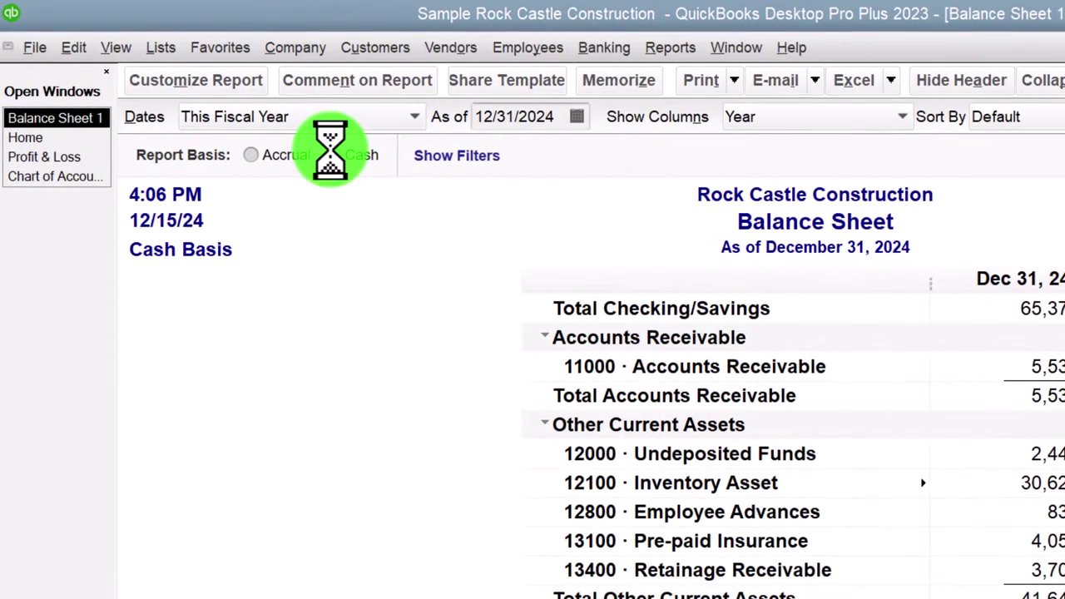
scroll(539, 503, "up", 2)
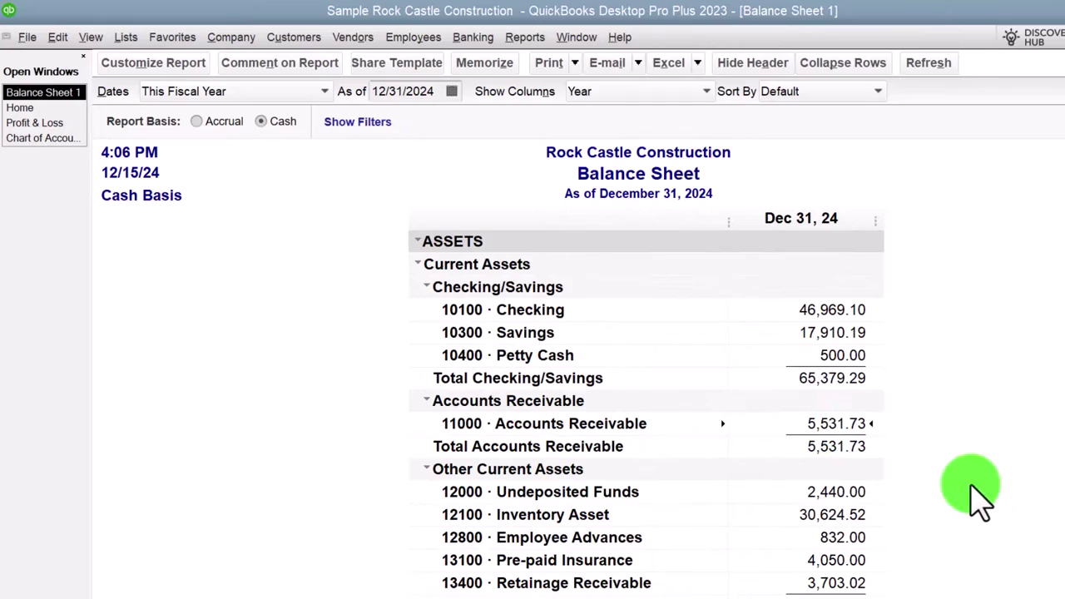
Step: Open the transactions behind the Balance Sheet's Accounts Receivable amount, review them, and close the detail report
double_click(836, 423)
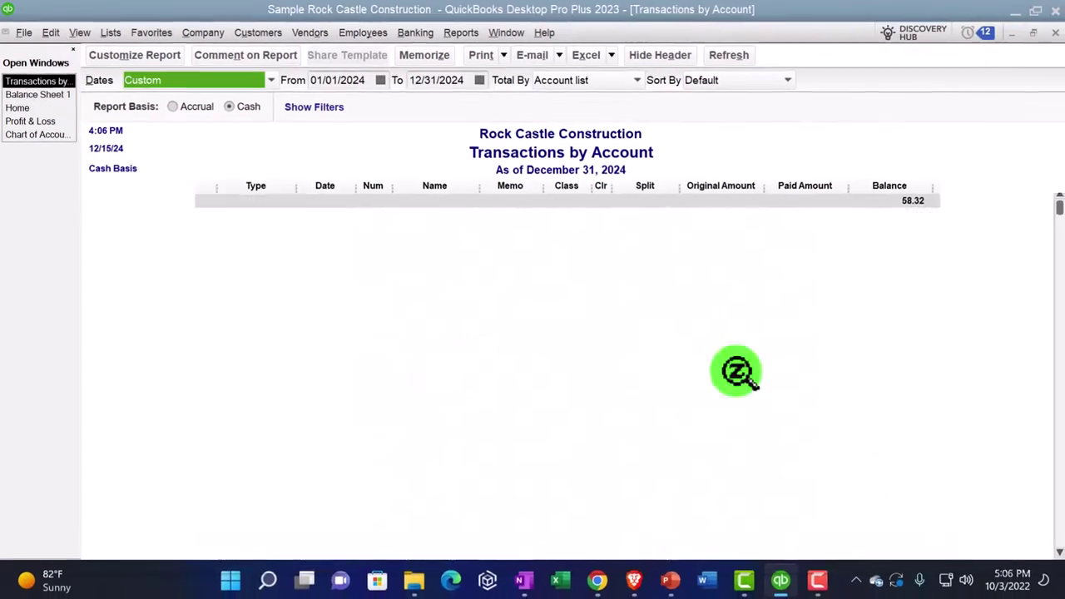
scroll(441, 333, "down", 7)
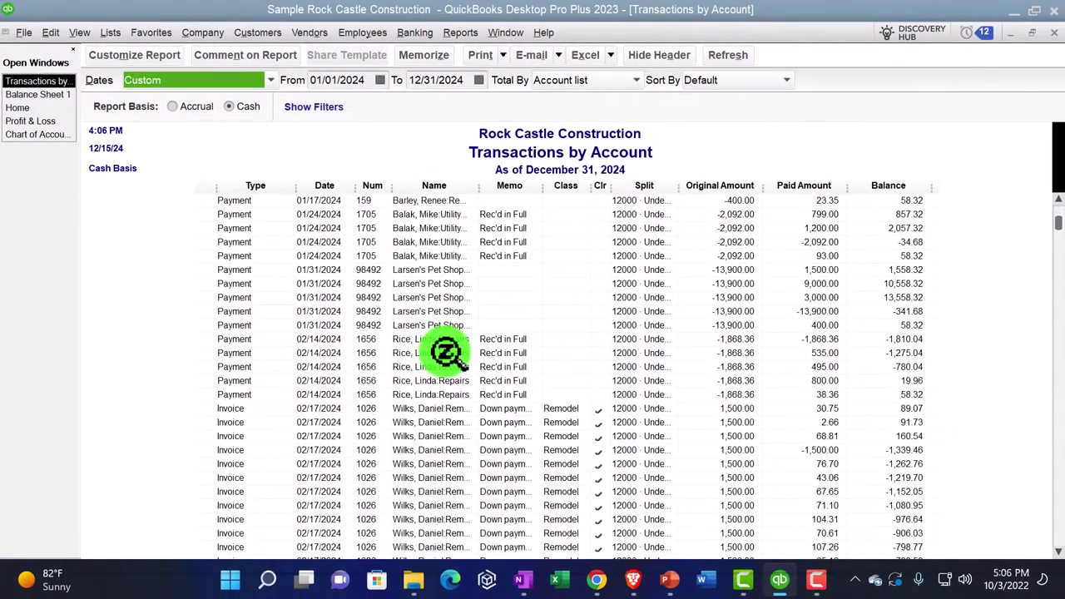
scroll(447, 352, "up", 7)
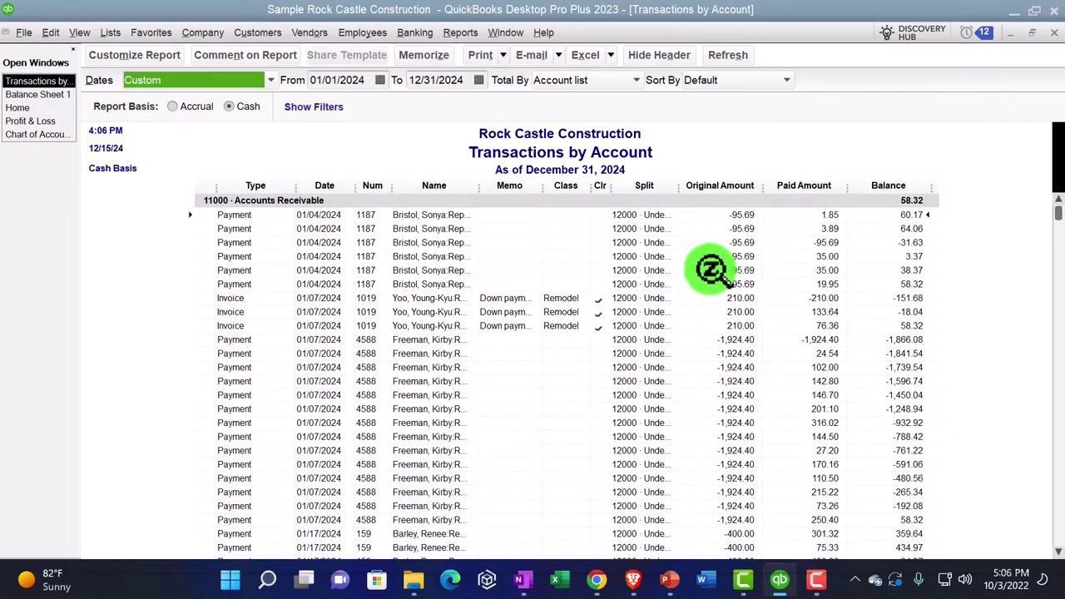
left_click(1054, 35)
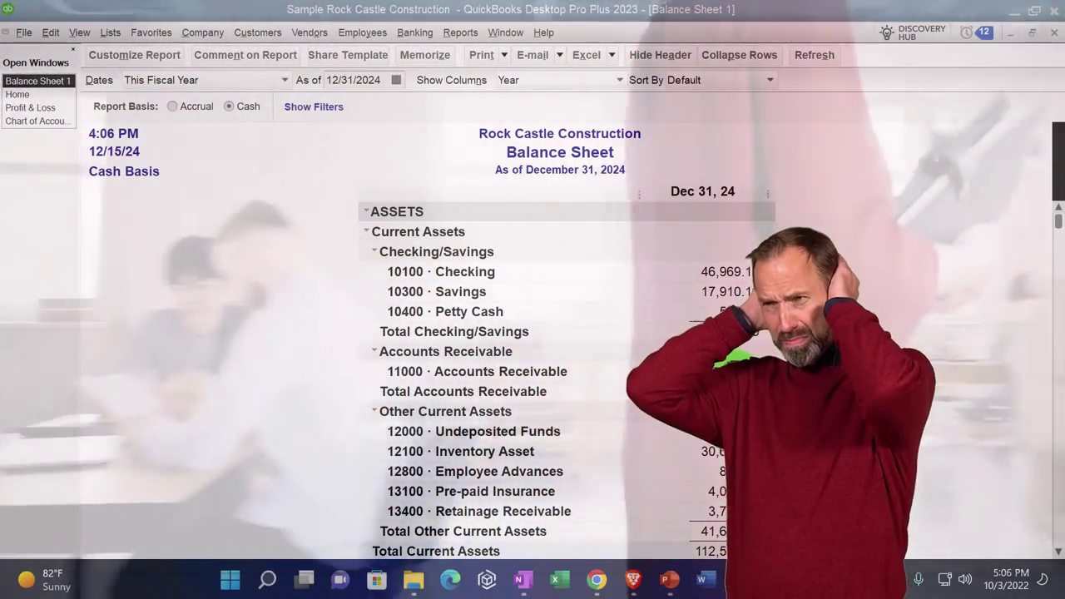
Step: Review the asset and liability accounts on the Cash basis Balance Sheet
scroll(731, 372, "down", 5)
scroll(737, 354, "down", 3)
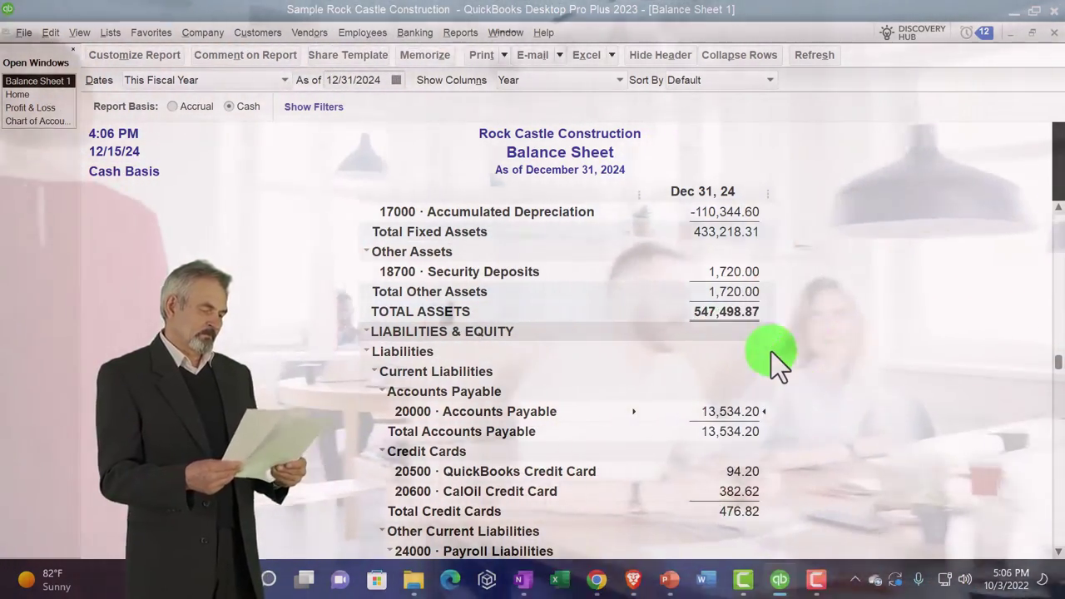
scroll(772, 352, "up", 5)
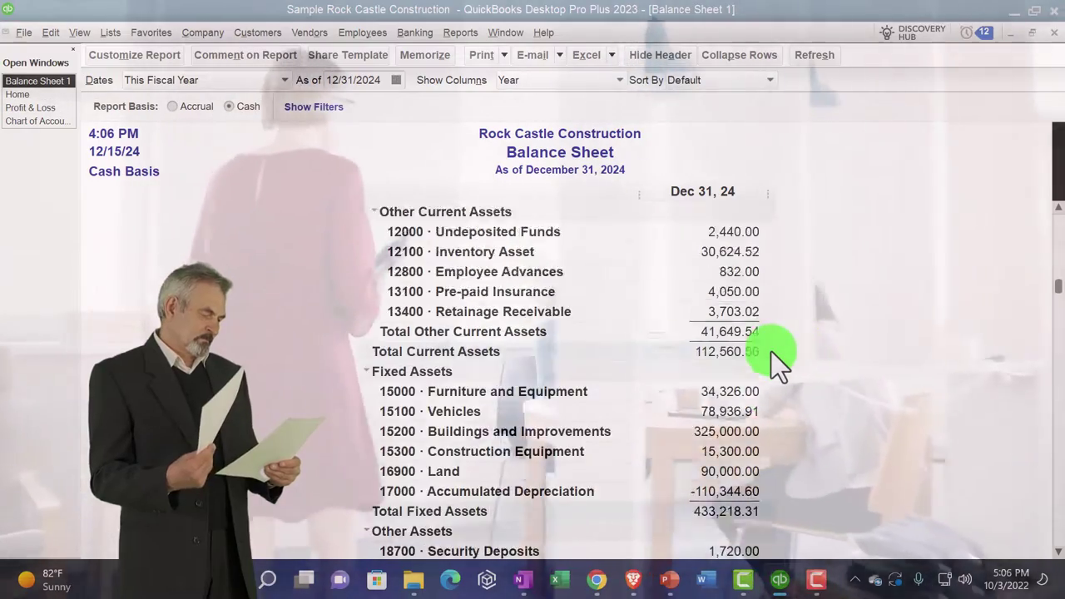
scroll(771, 352, "up", 4)
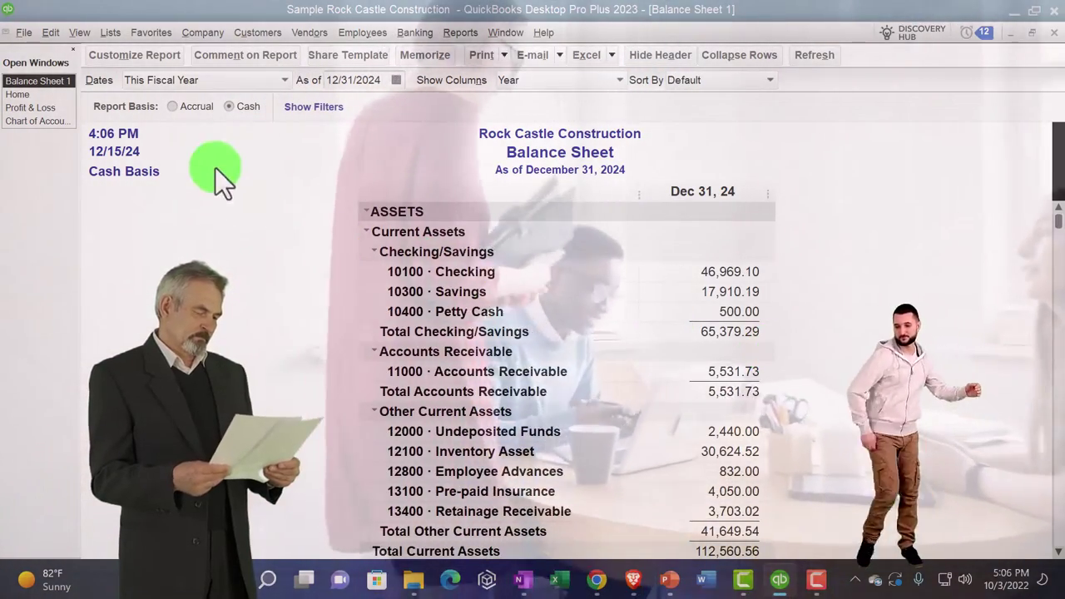
Step: Bring up the Profit & Loss report and switch its basis to Cash and back to Accrual for comparison
left_click(31, 108)
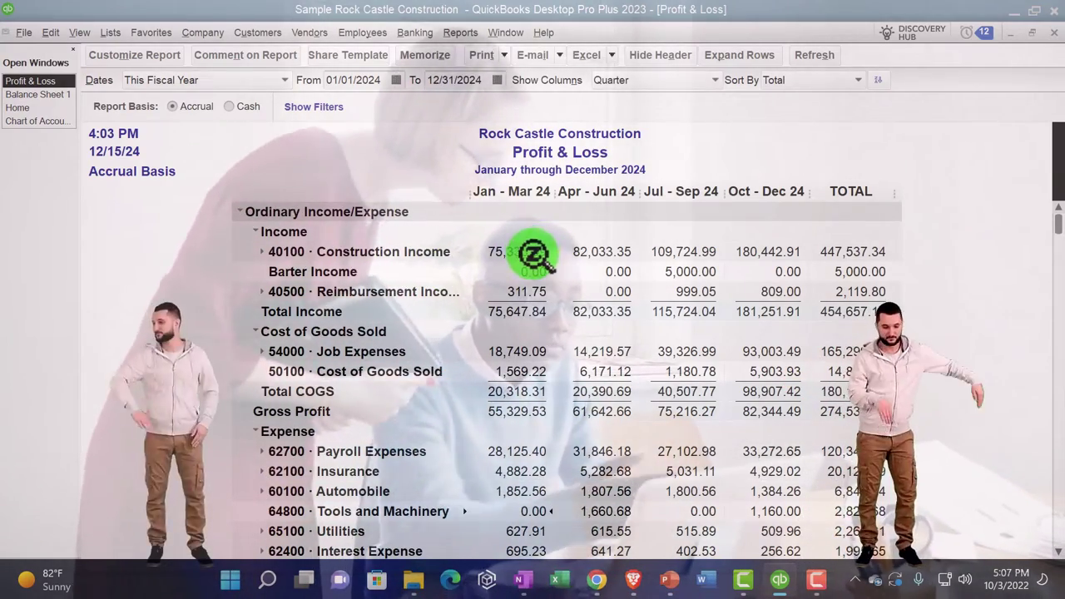
left_click(229, 108)
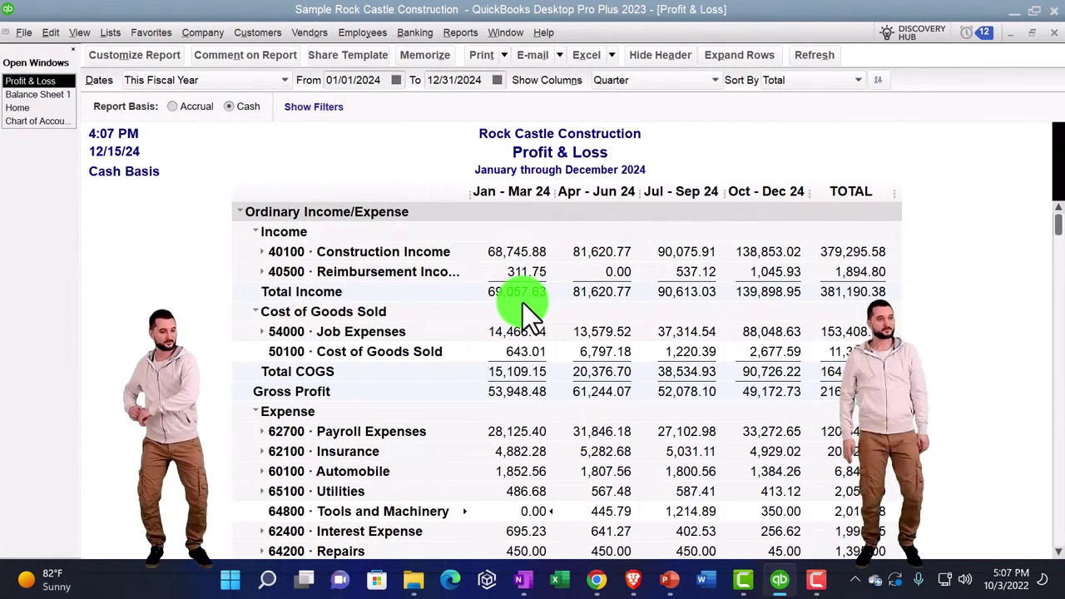
left_click(172, 106)
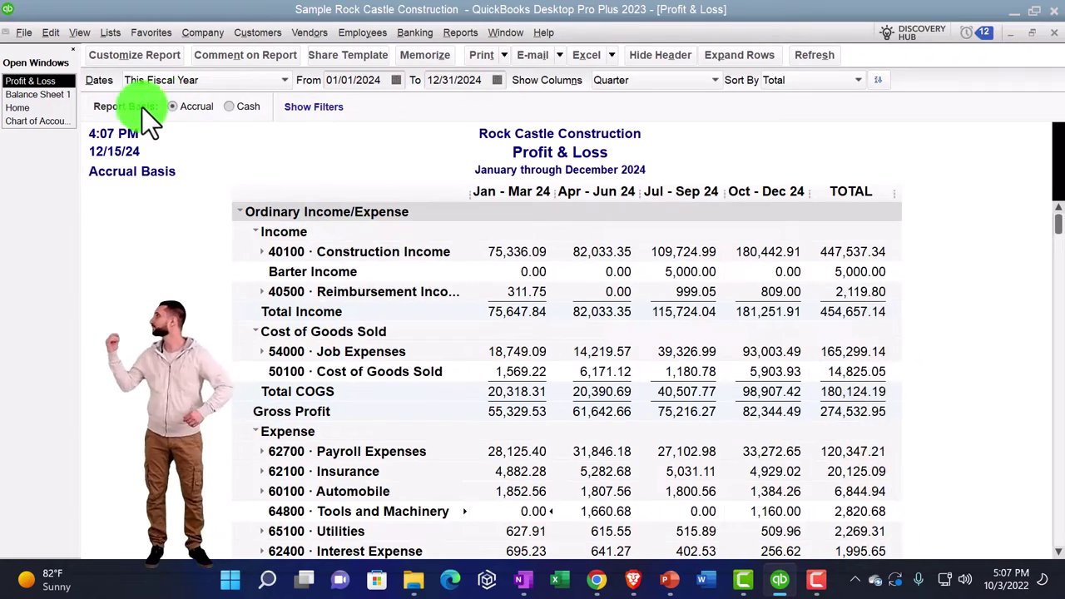
Step: Return to the Balance Sheet, set its report basis to Accrual, and briefly show and hide the applied filters
left_click(58, 95)
left_click(171, 106)
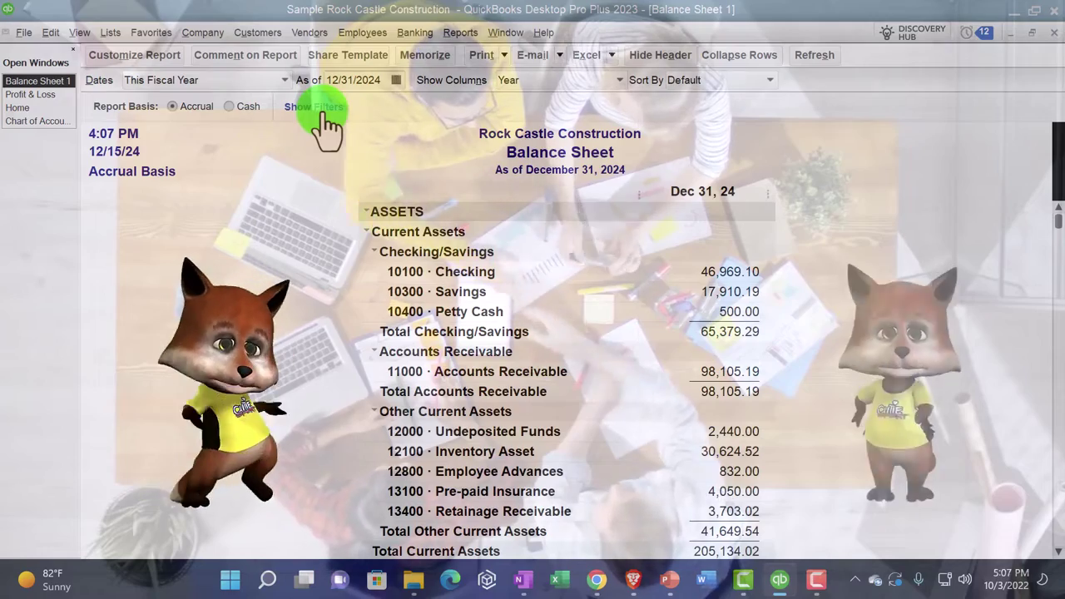
left_click(321, 115)
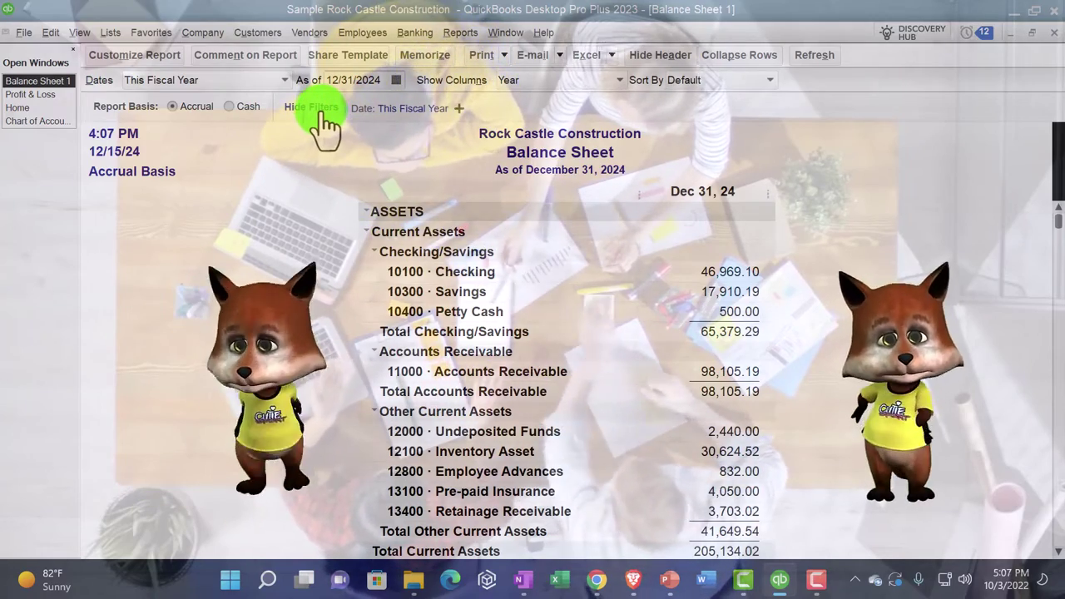
left_click(320, 115)
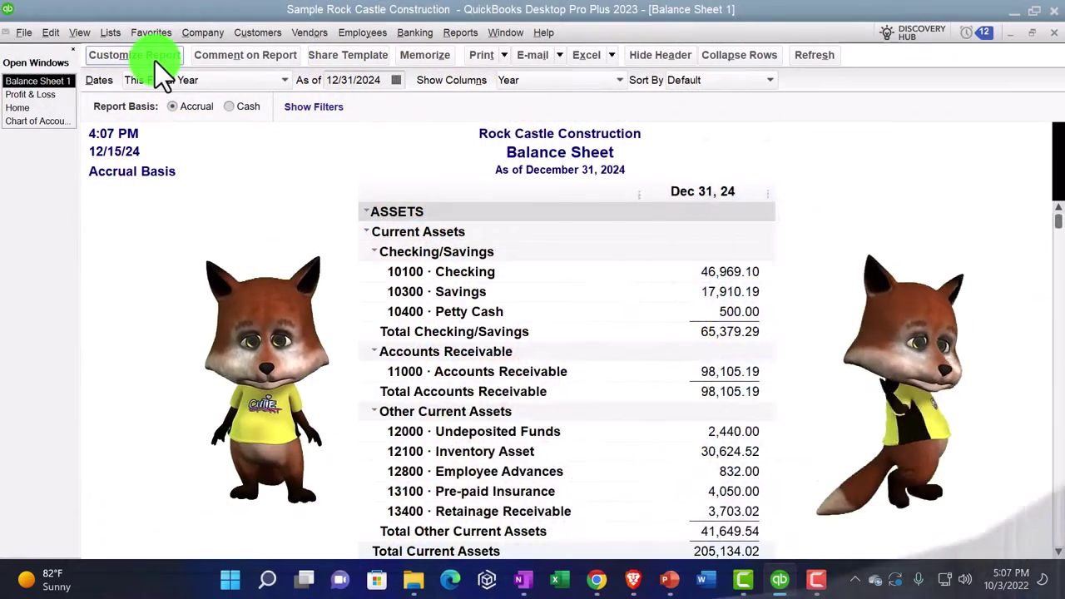
Step: Examine the Aging and Account filter options in the Balance Sheet's customization settings, and close them without applying a filter
left_click(155, 59)
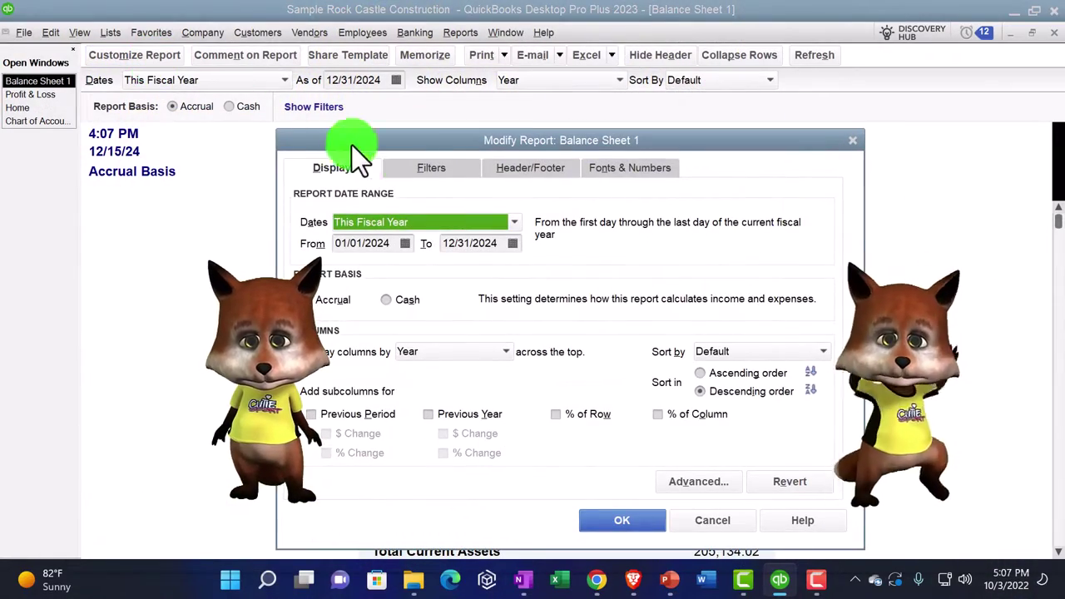
left_click(419, 170)
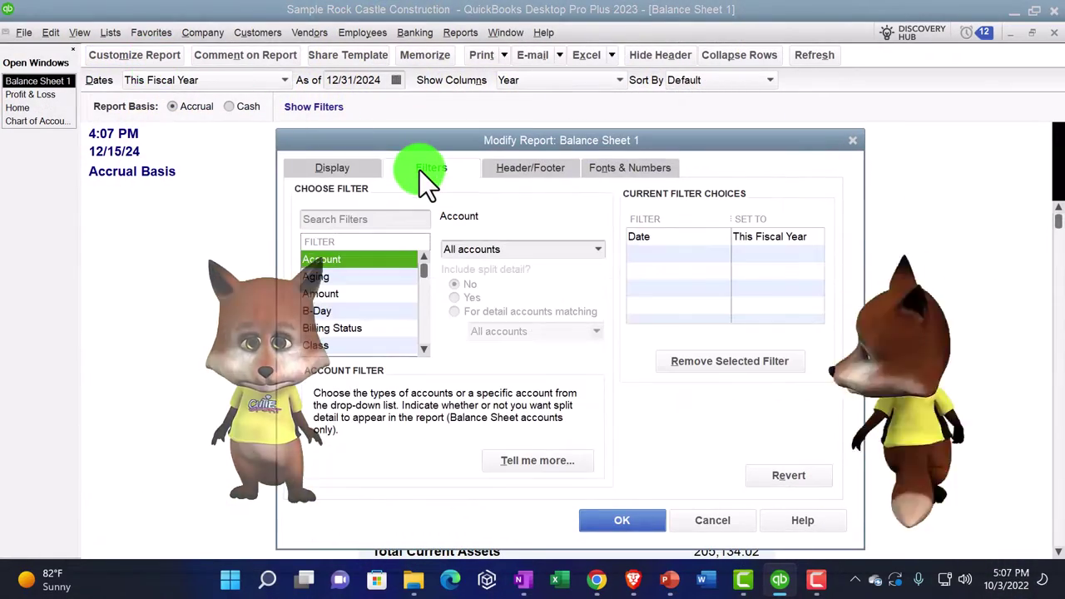
left_click(365, 315)
left_click(357, 279)
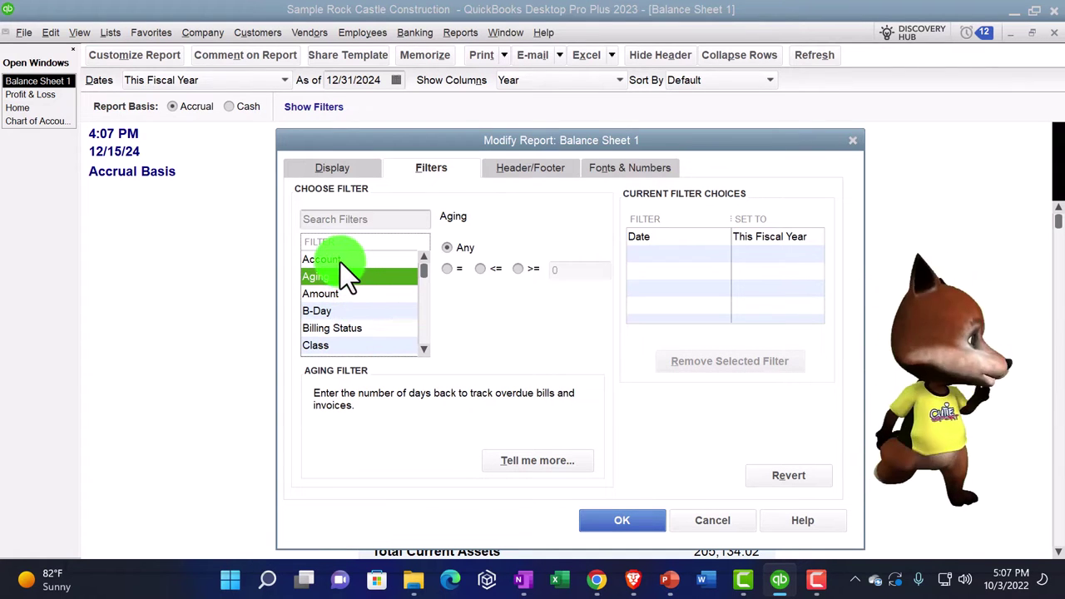
left_click(340, 260)
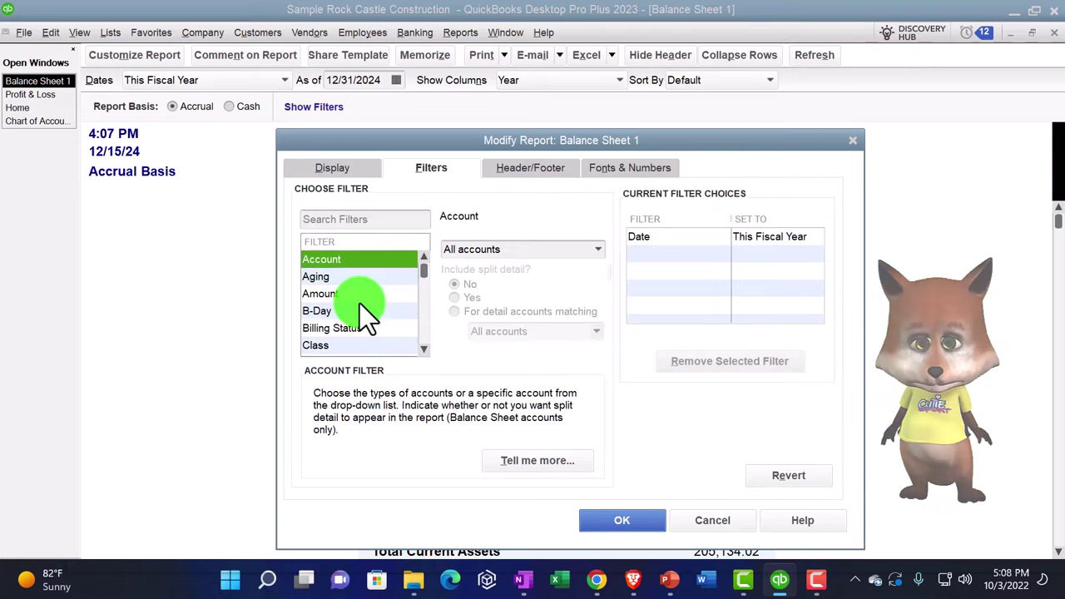
left_click(851, 142)
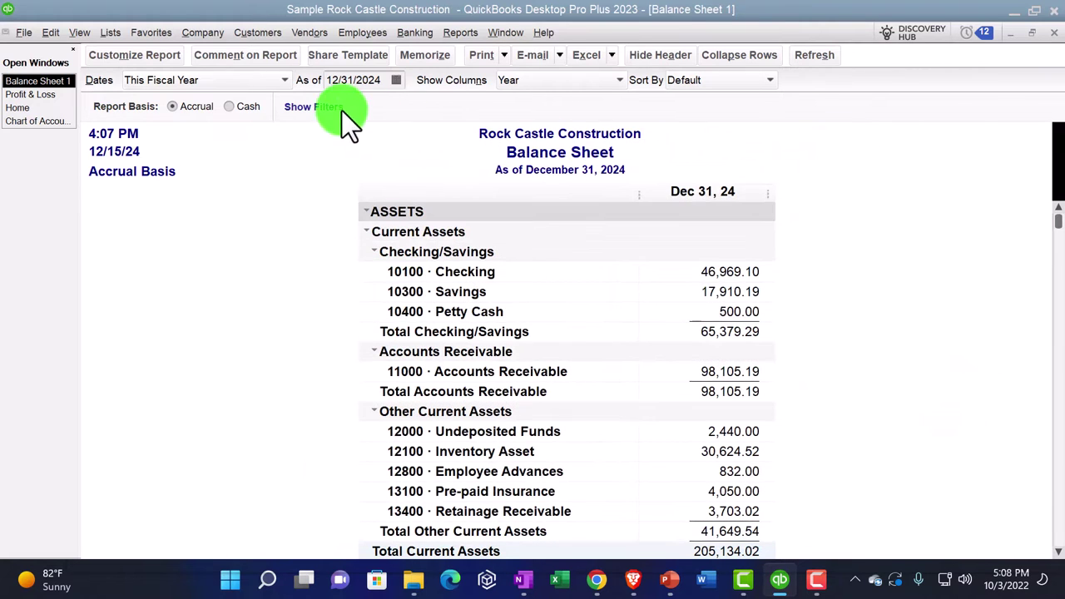
left_click(315, 108)
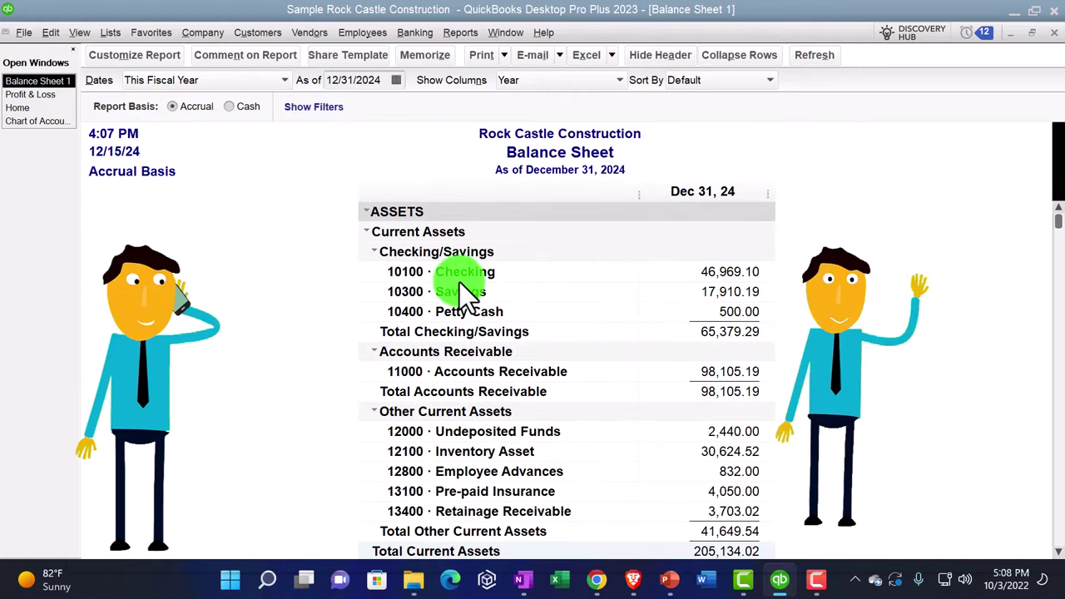
Step: Open the transactions behind the Balance Sheet's Checking amount and close the detail report
double_click(728, 272)
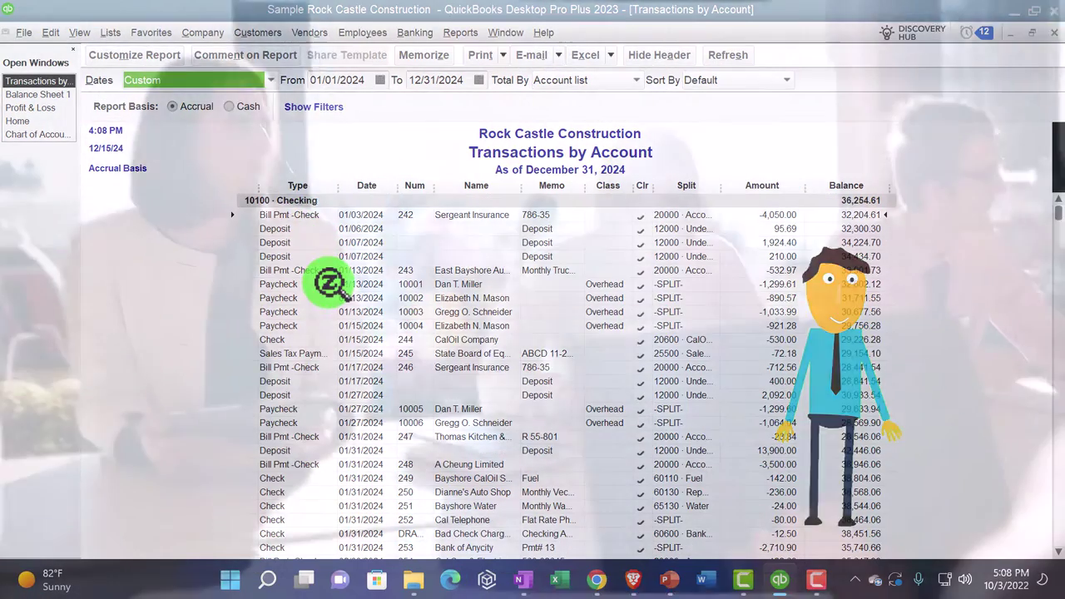
left_click(1053, 33)
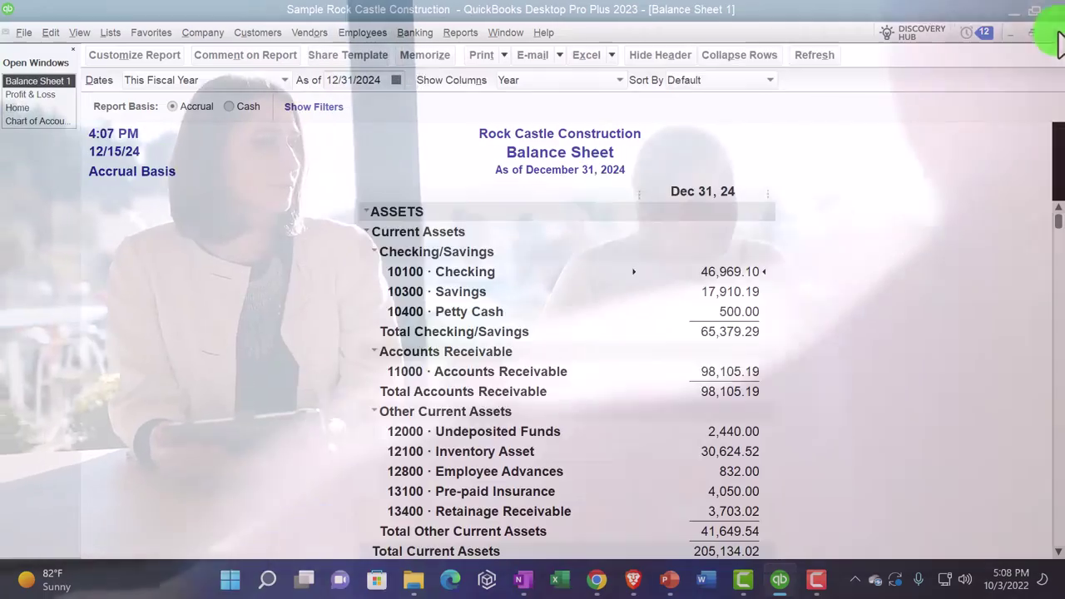